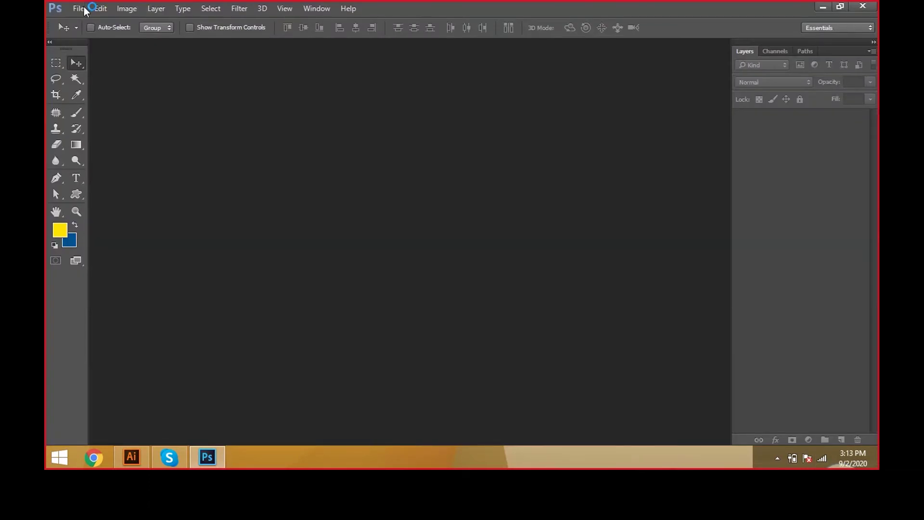
- Open the portrait photo of the woman in a black headscarf from the Images folder
click(81, 8)
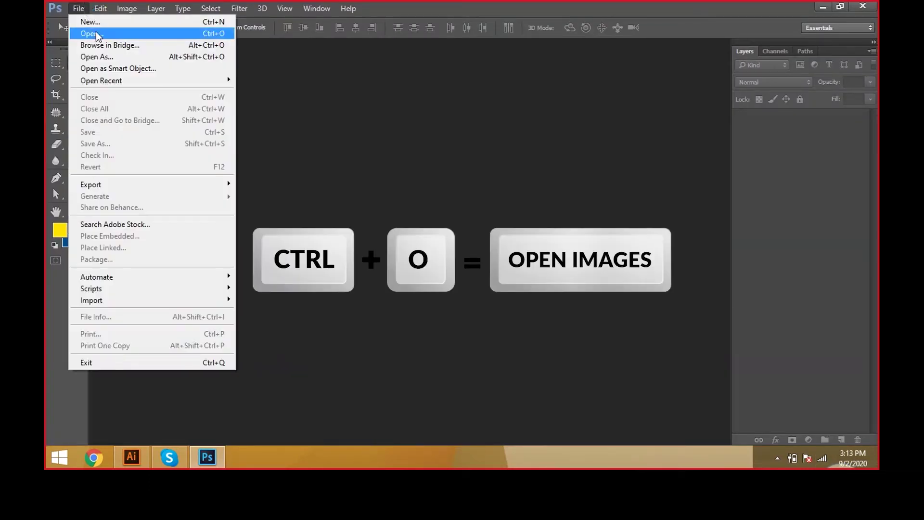
click(97, 34)
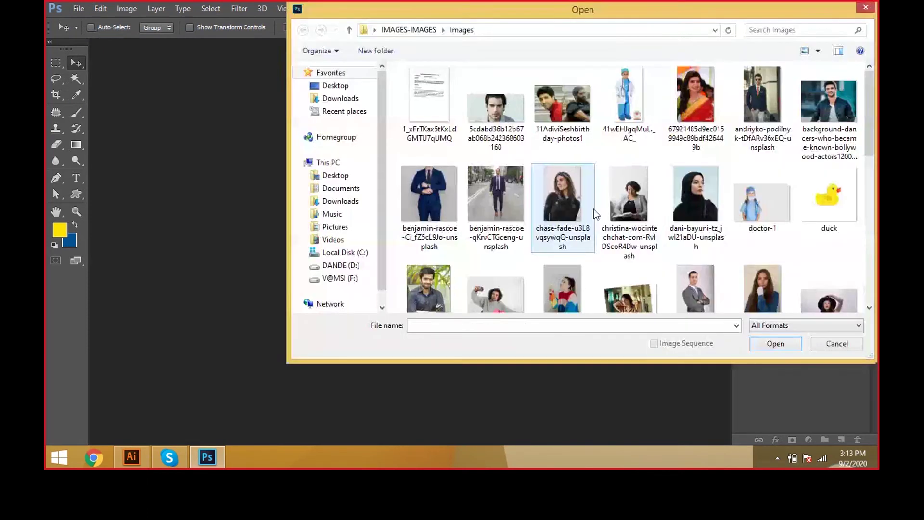
click(594, 209)
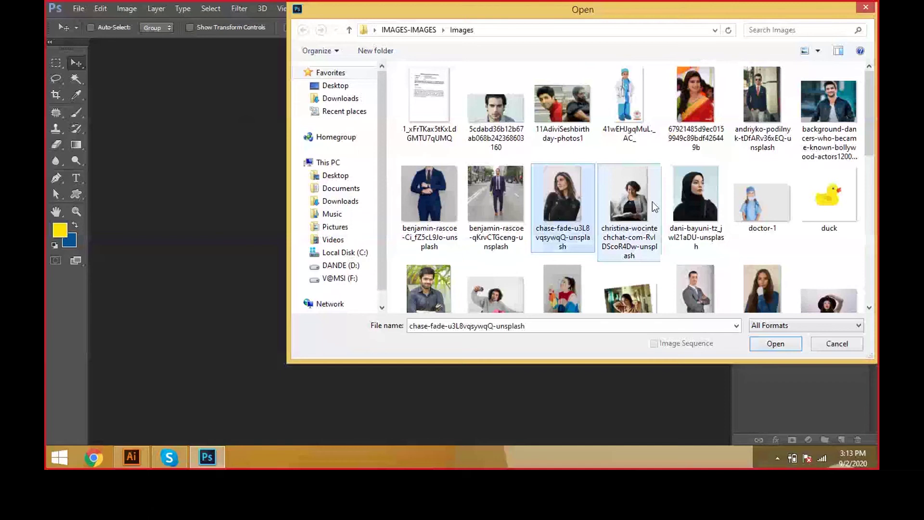
click(701, 192)
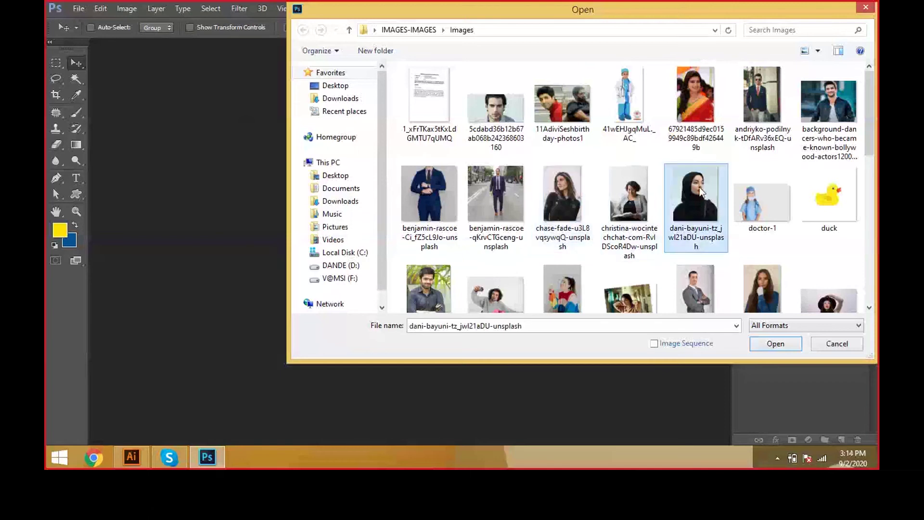
double_click(701, 193)
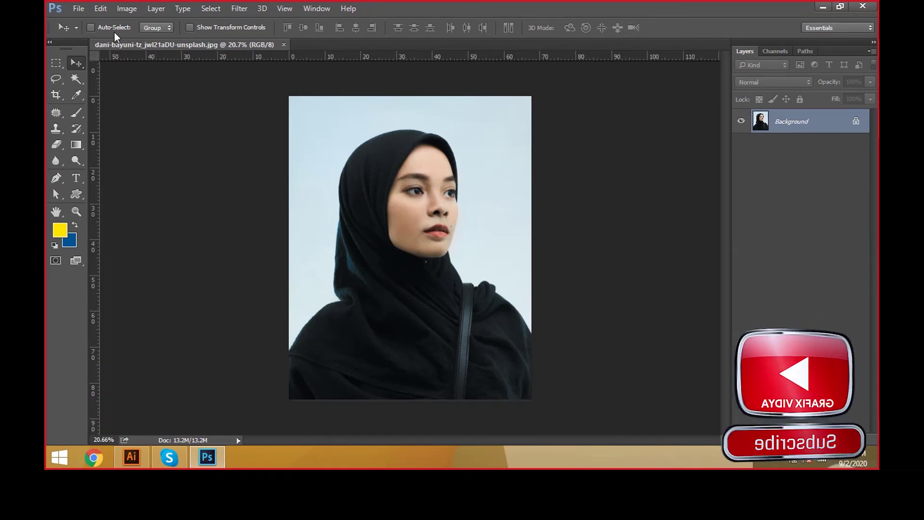
- Select the pale background around the woman with the Quick Selection tool, subtracting her face from the selection
click(85, 82)
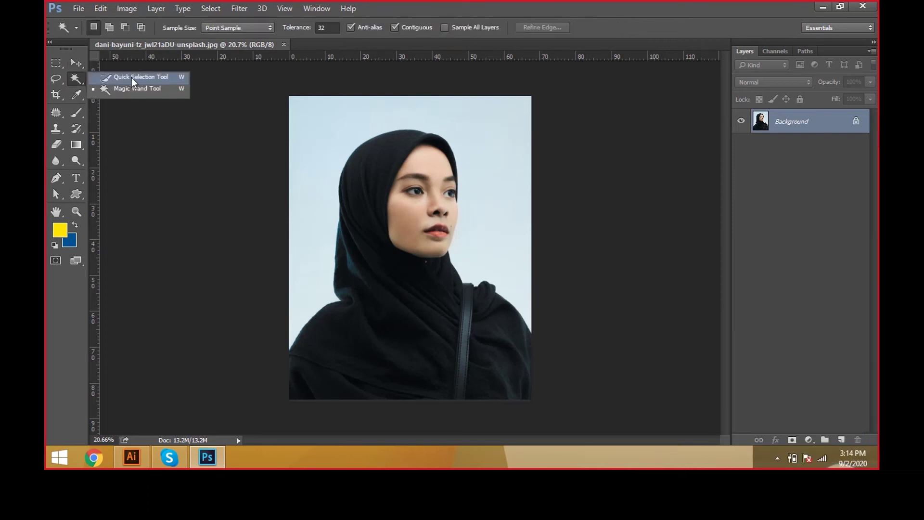
click(149, 76)
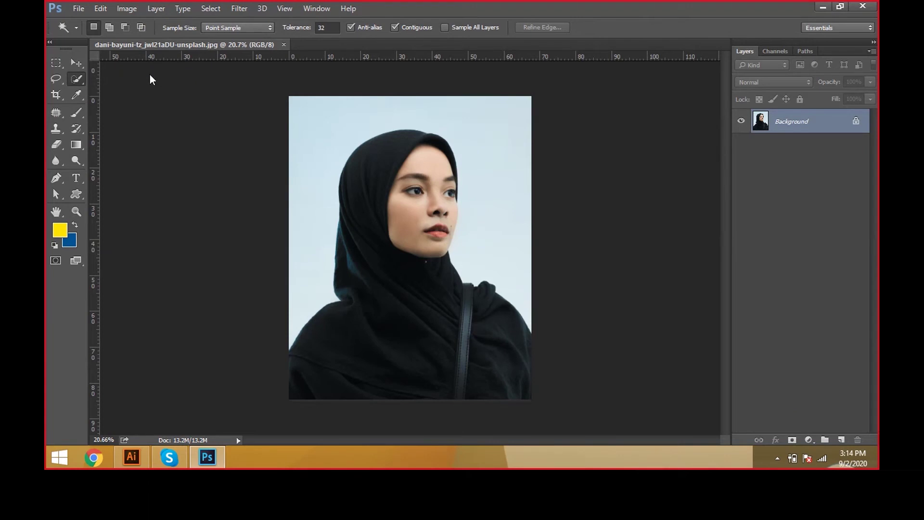
click(415, 141)
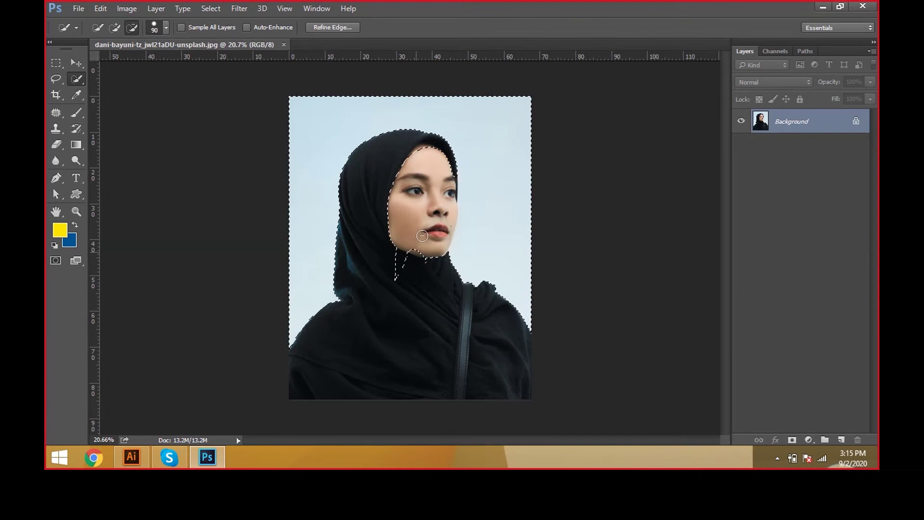
click(423, 235)
- Invert the selection so that the woman is selected instead of the background
key(v)
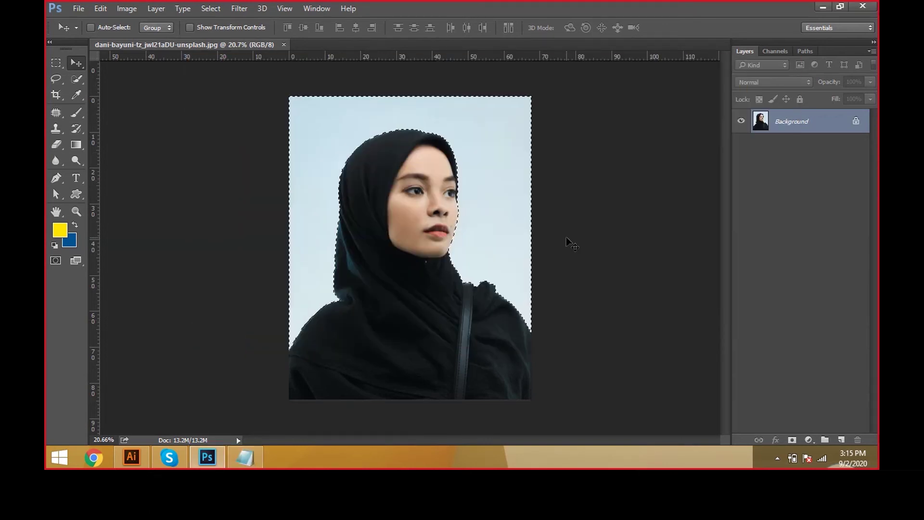
key(ctrl+shift+i)
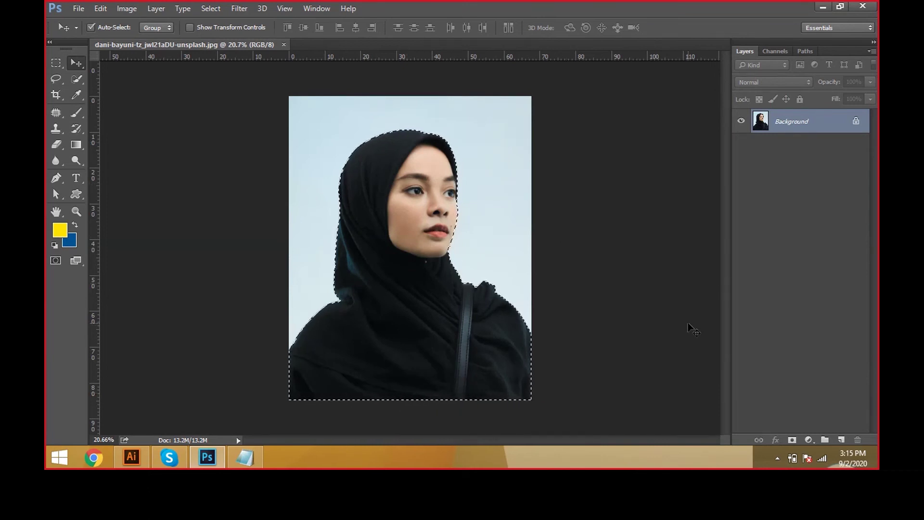
key(ctrl)
key(ctrl+shift+i)
- Create a new document 3.5 cm wide and 4.5 cm high at 300 pixels/inch, in RGB Color with a white background
key(ctrl+n)
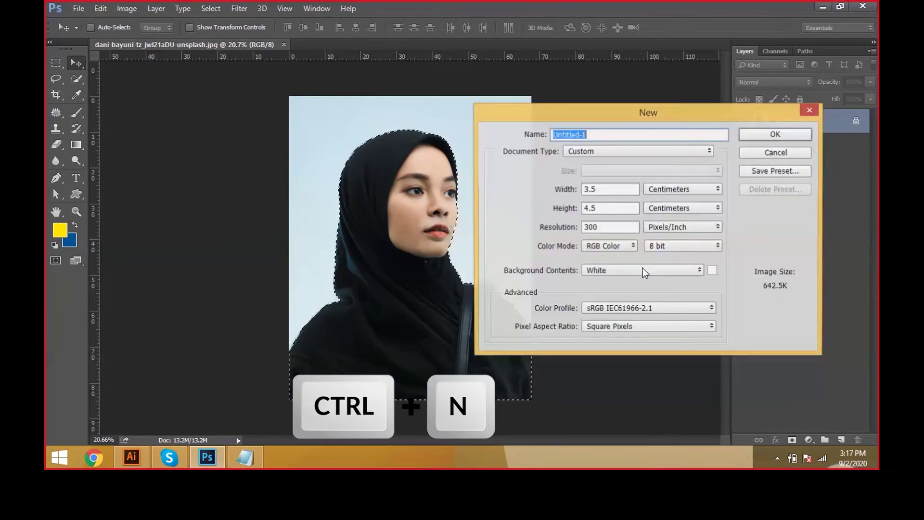
drag(600, 116, 548, 116)
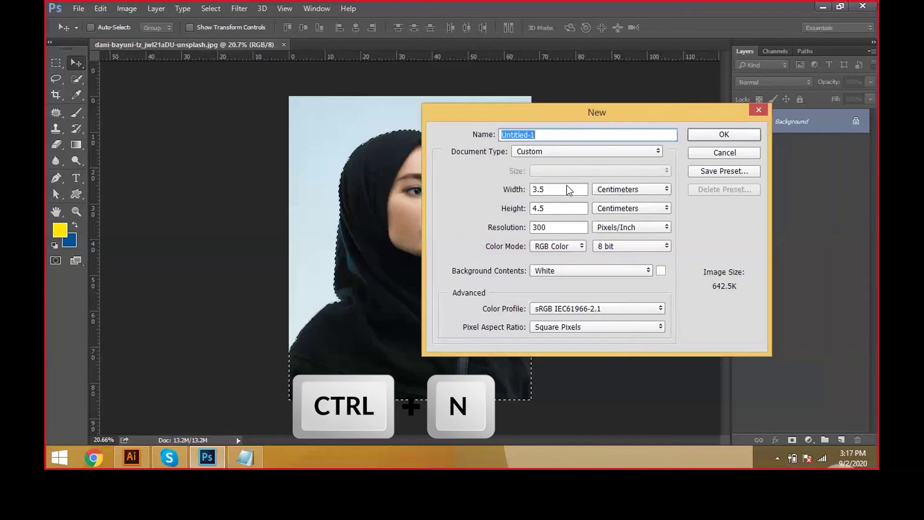
double_click(567, 186)
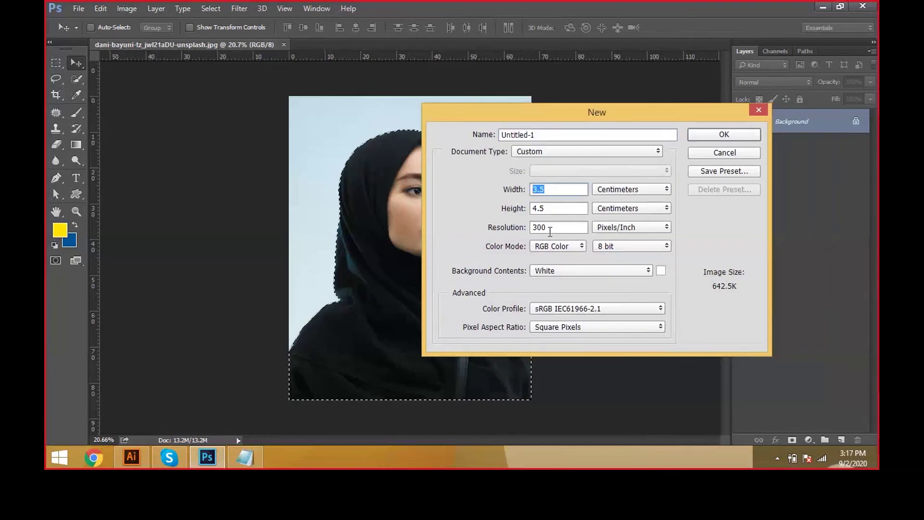
key(Tab)
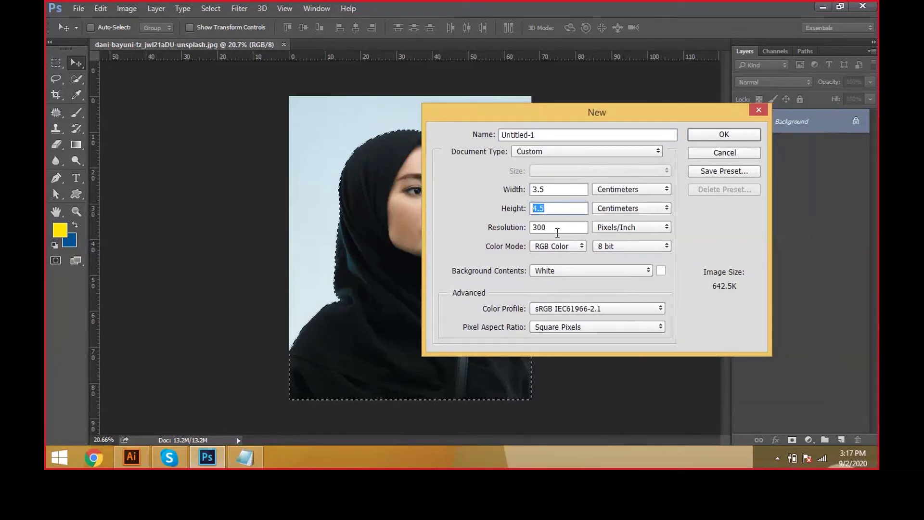
key(Tab)
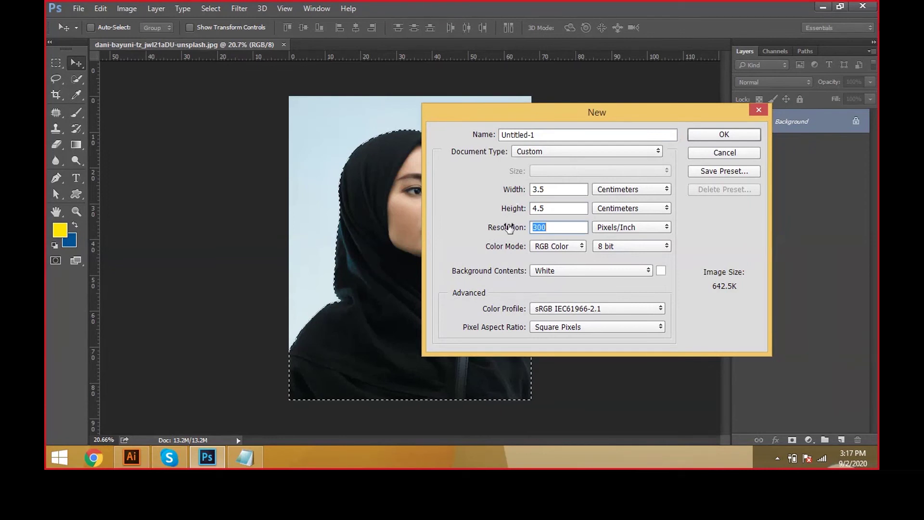
click(629, 187)
click(625, 219)
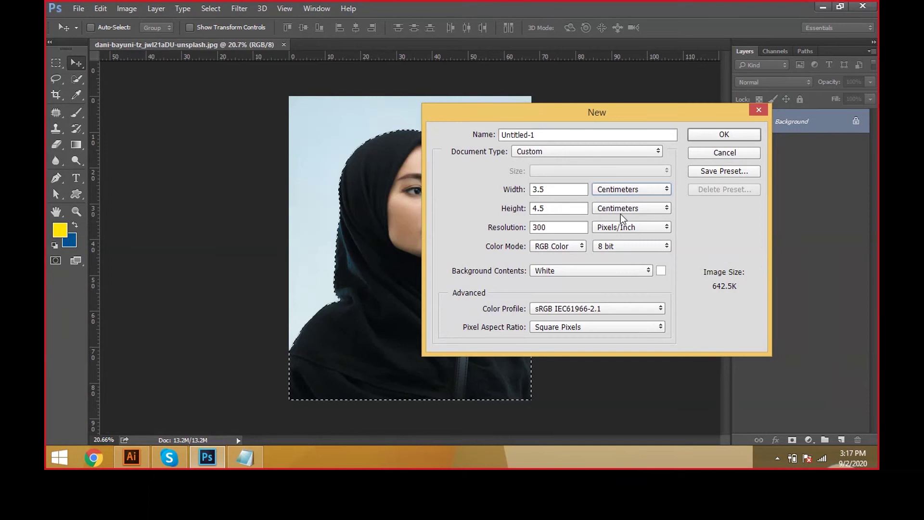
double_click(554, 230)
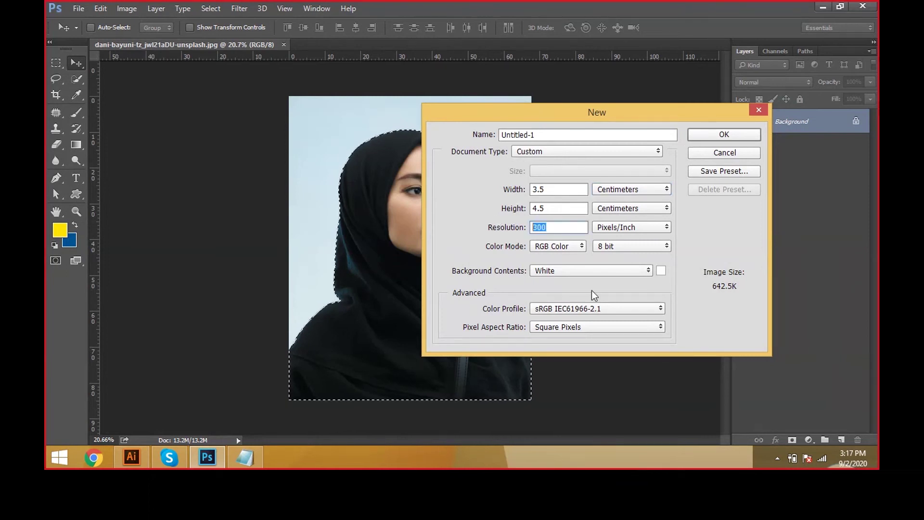
click(707, 139)
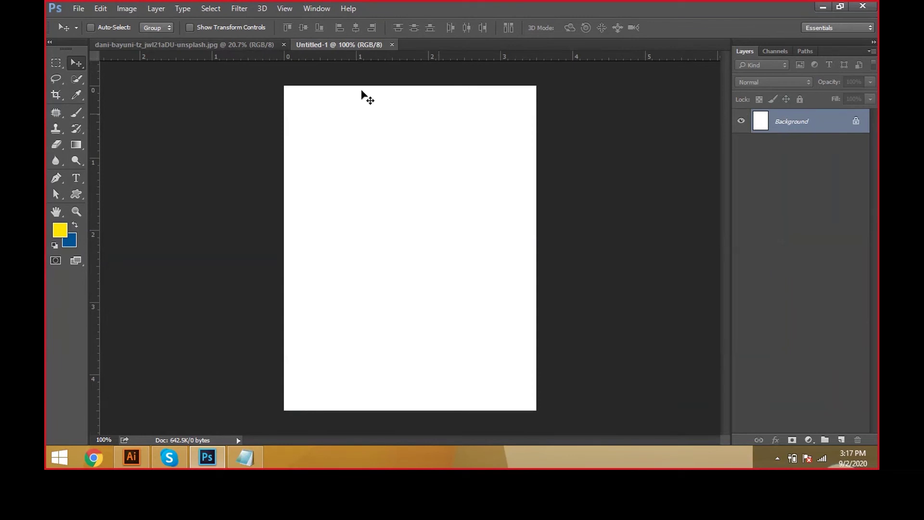
- Move the selected woman from the photo into the new blank document as a separate layer
key(ctrl+Tab)
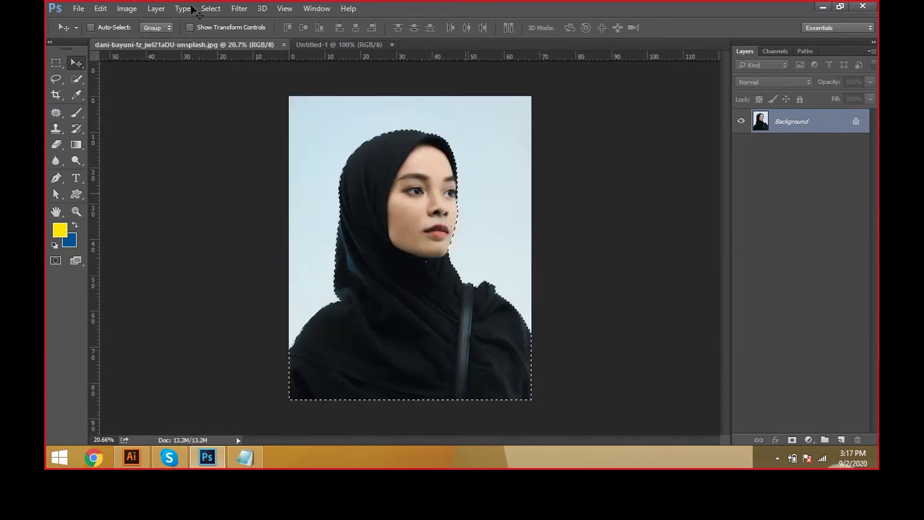
drag(377, 91, 409, 118)
drag(410, 118, 417, 225)
scroll(417, 225, down, 3)
- Scale the woman's layer down to about 23.4% and position her so her head and shoulders fill the page
key(ctrl+t)
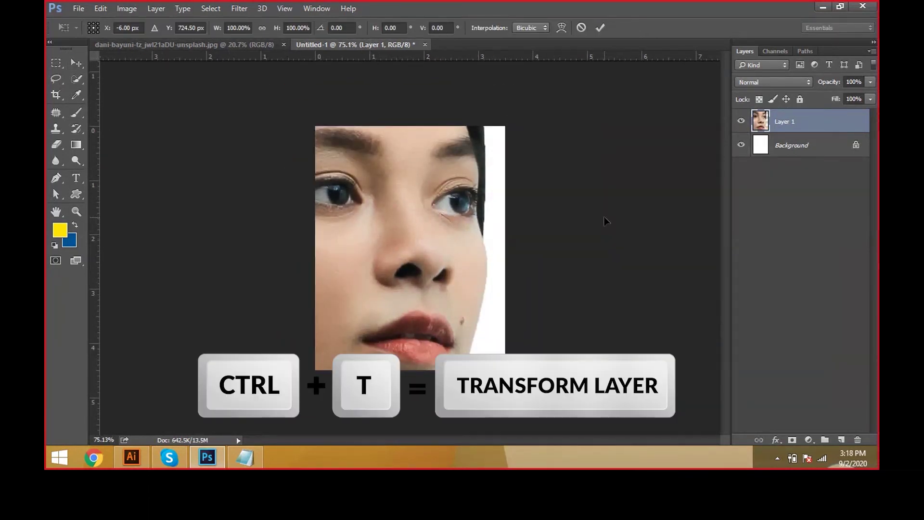
key(ctrl+minus)
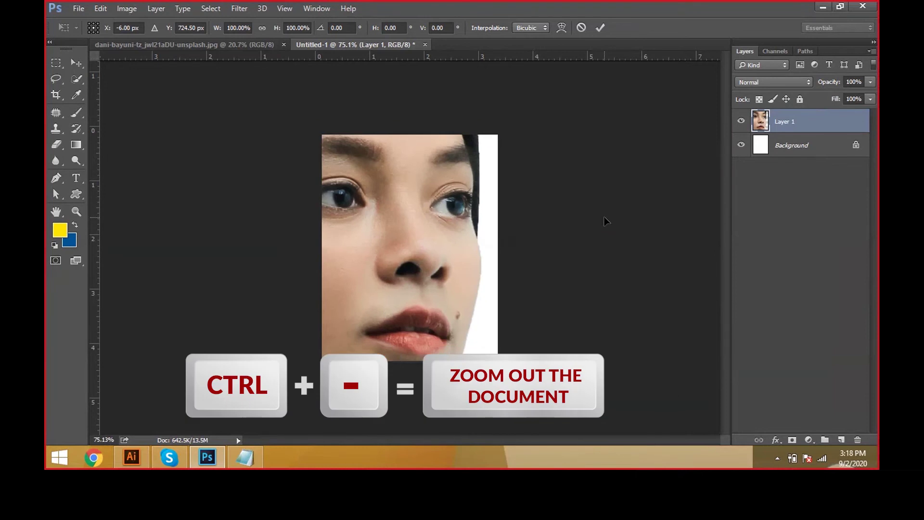
key(ctrl+minus)
key(ctrl+minus)
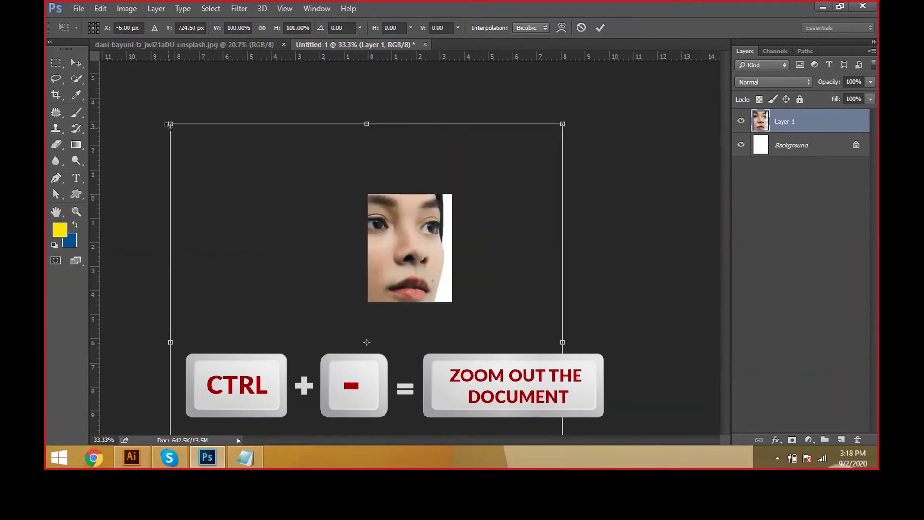
drag(170, 124, 329, 301)
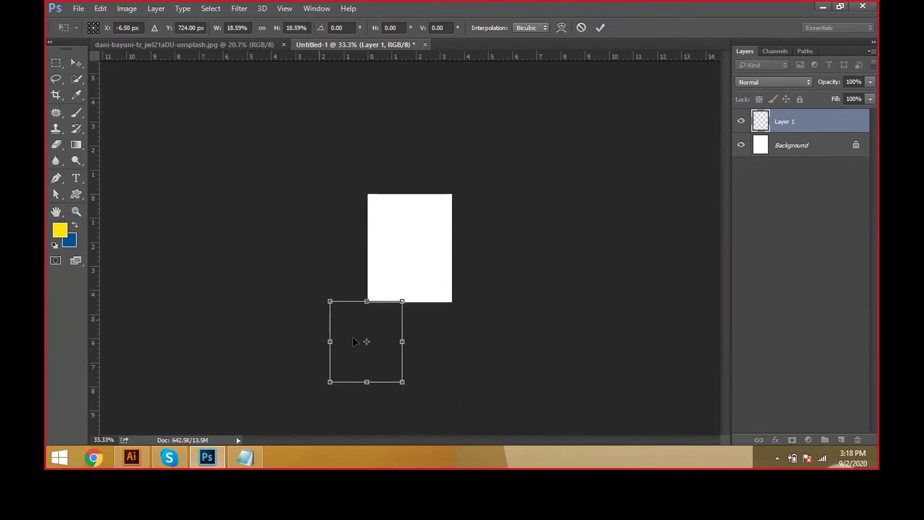
drag(353, 341, 374, 207)
key(ctrl+0)
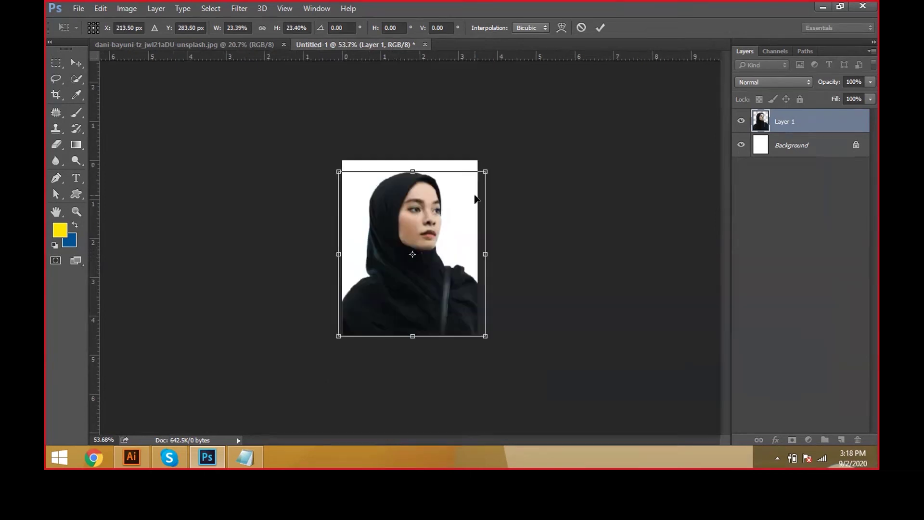
key(Return)
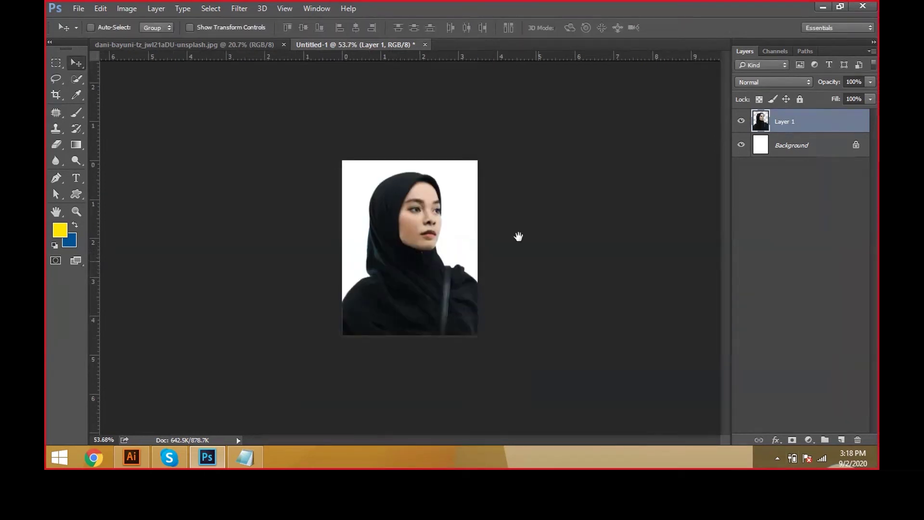
- Fill the Background layer with mid-grey #979797
scroll(568, 308, up, 5)
scroll(563, 313, down, 3)
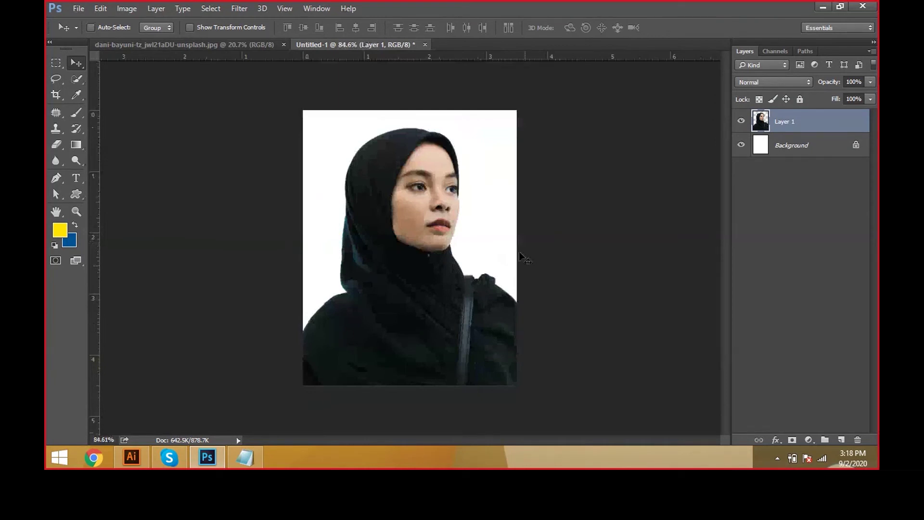
click(60, 230)
click(544, 264)
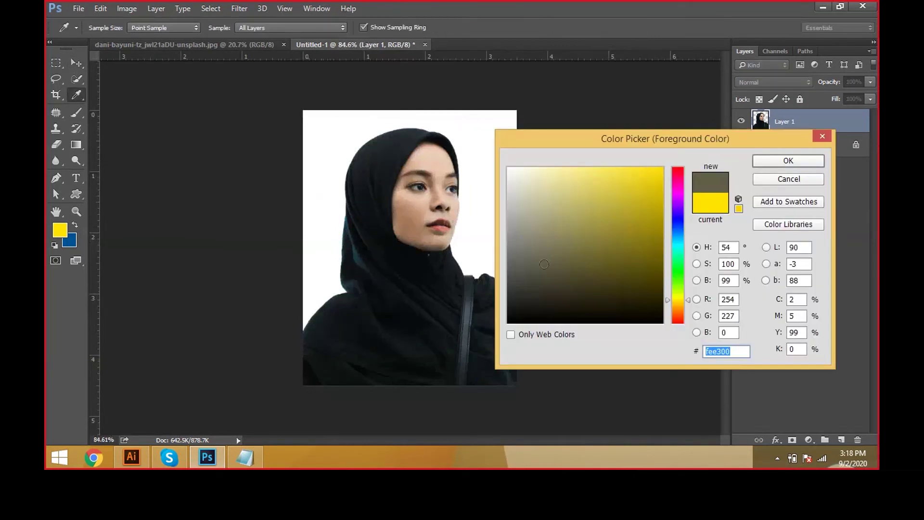
click(800, 160)
key(v)
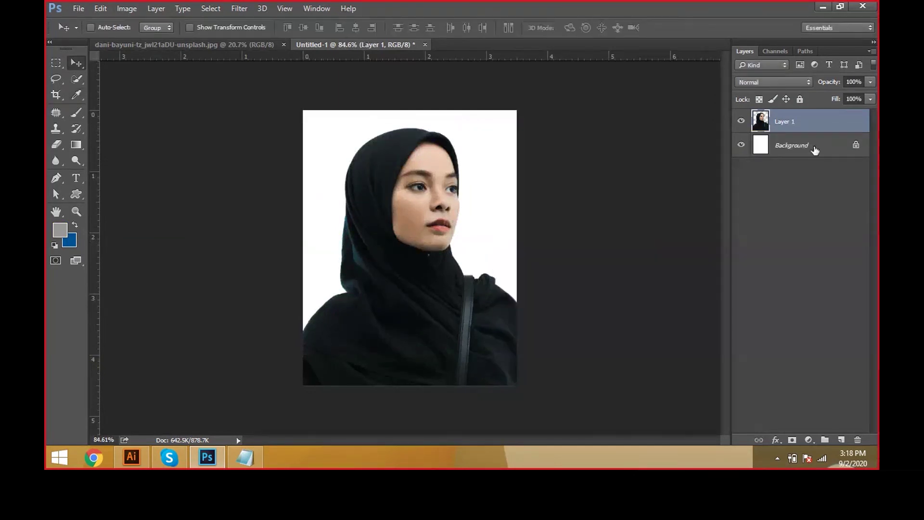
click(811, 149)
key(alt+BackSpace)
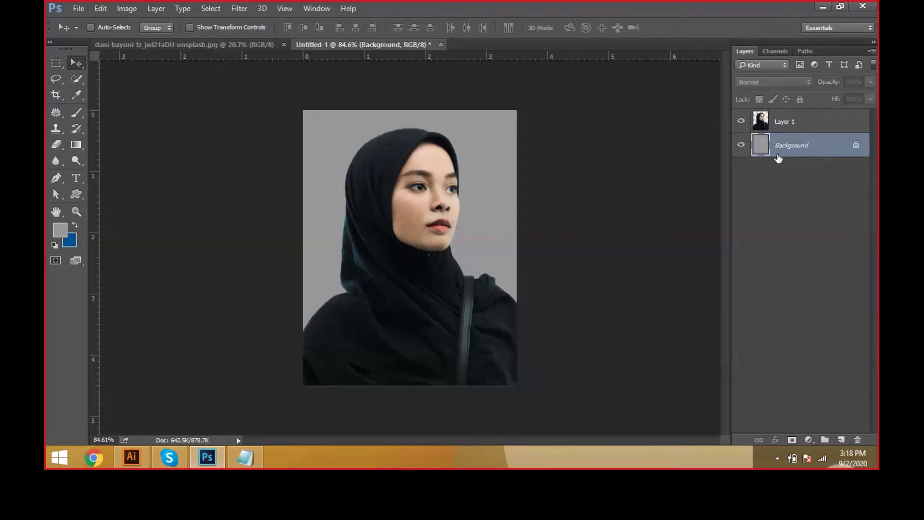
- Fill the Background layer with dark blue #0e2483
click(60, 230)
click(678, 224)
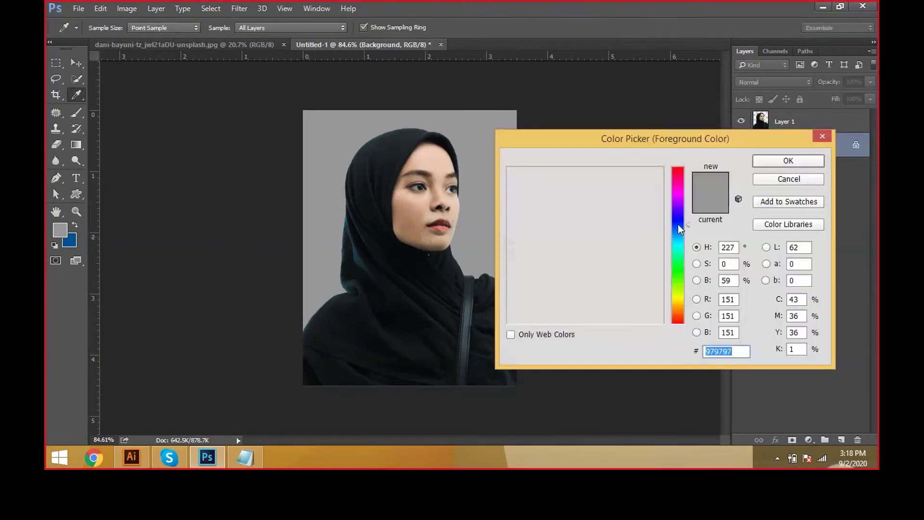
click(604, 280)
mouse_move(605, 281)
mouse_down()
mouse_move(610, 251)
mouse_move(646, 243)
mouse_up()
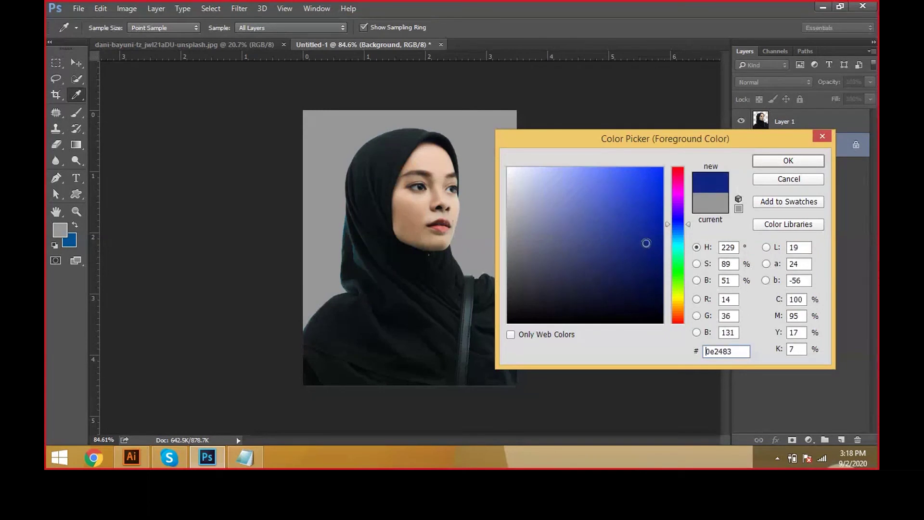
key(Return)
key(alt+BackSpace)
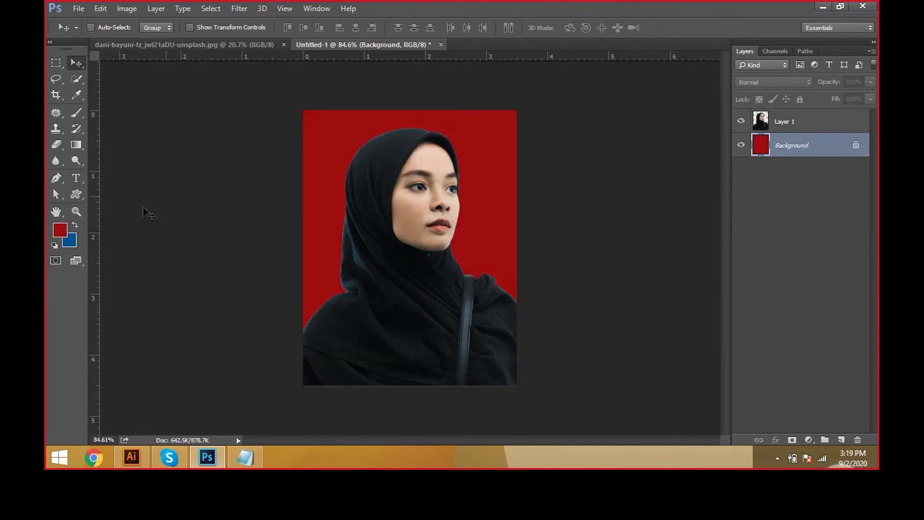
- Choose a brighter red as the foreground color and fill the Background layer with it
click(58, 232)
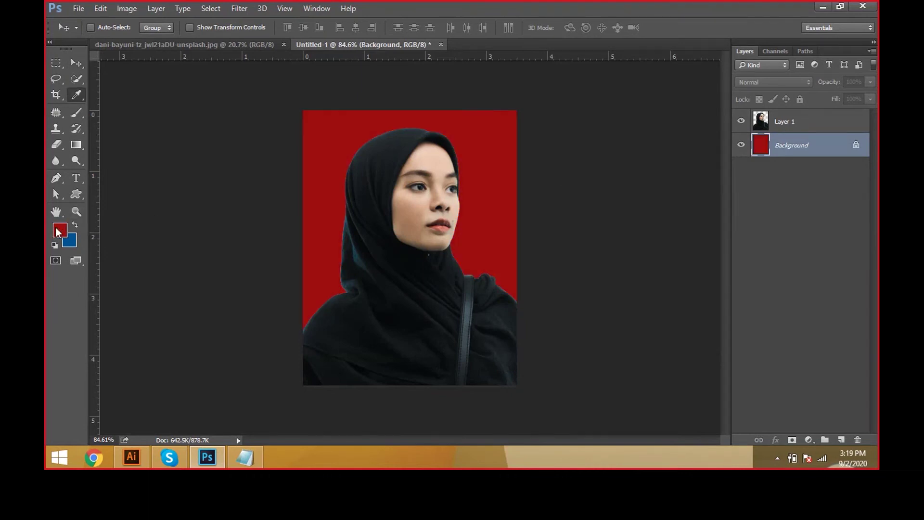
click(58, 232)
click(641, 204)
click(650, 189)
click(786, 160)
key(alt+BackSpace)
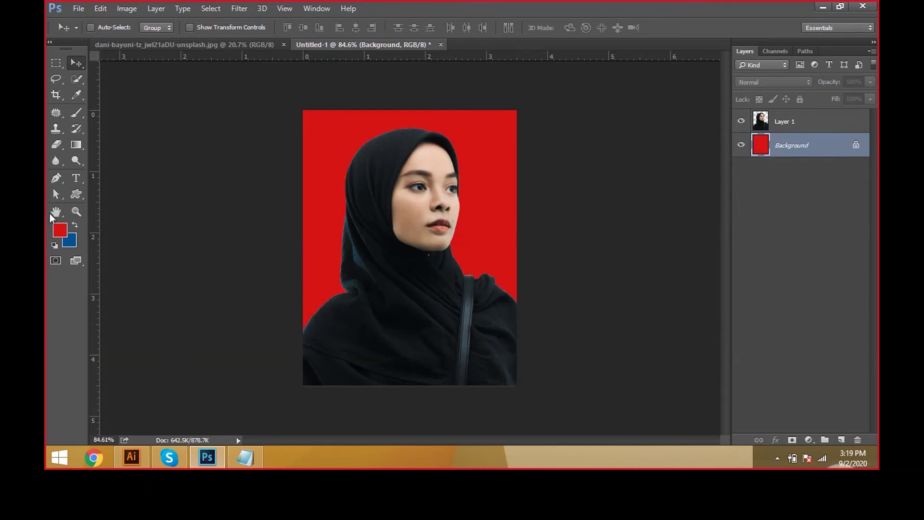
- Fill the Background layer with light pink #ff8989
click(60, 231)
click(579, 168)
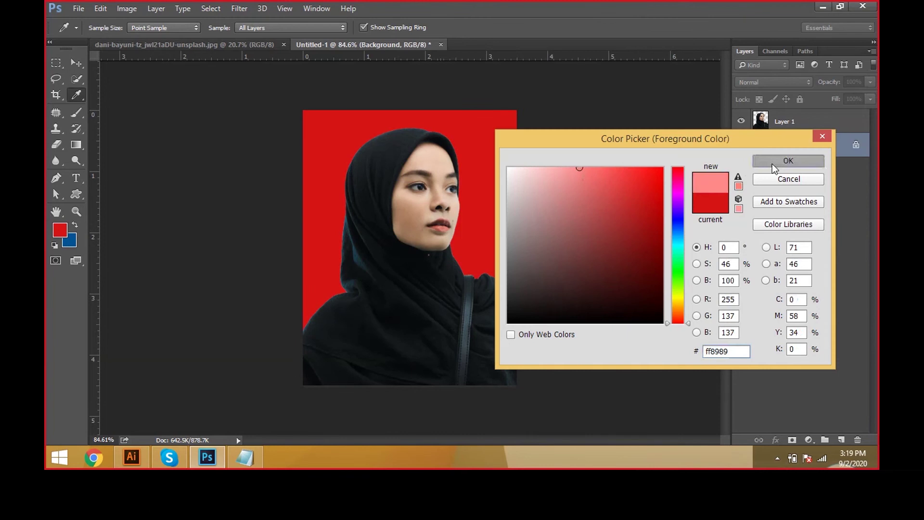
click(772, 163)
key(alt+BackSpace)
- Select the woman's layer and check the photo at 100% and at print size, ending at 100%
key(alt+bracketright)
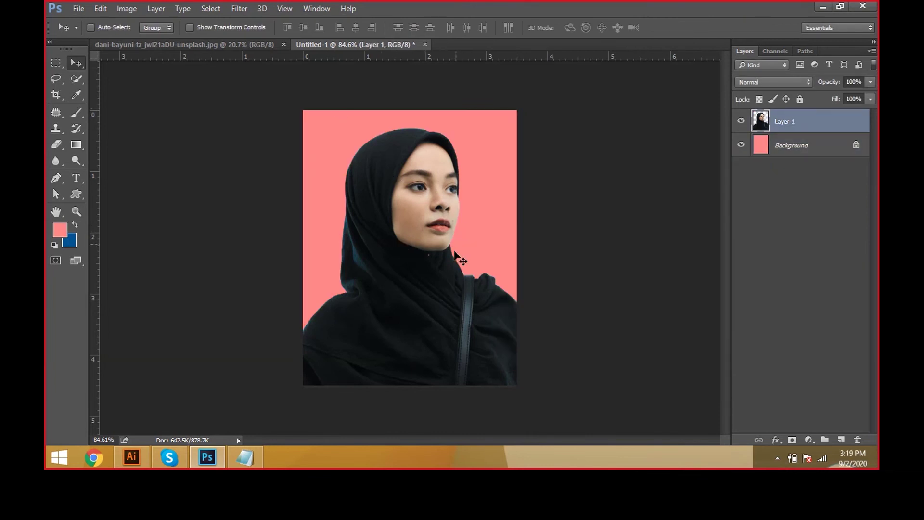
click(289, 8)
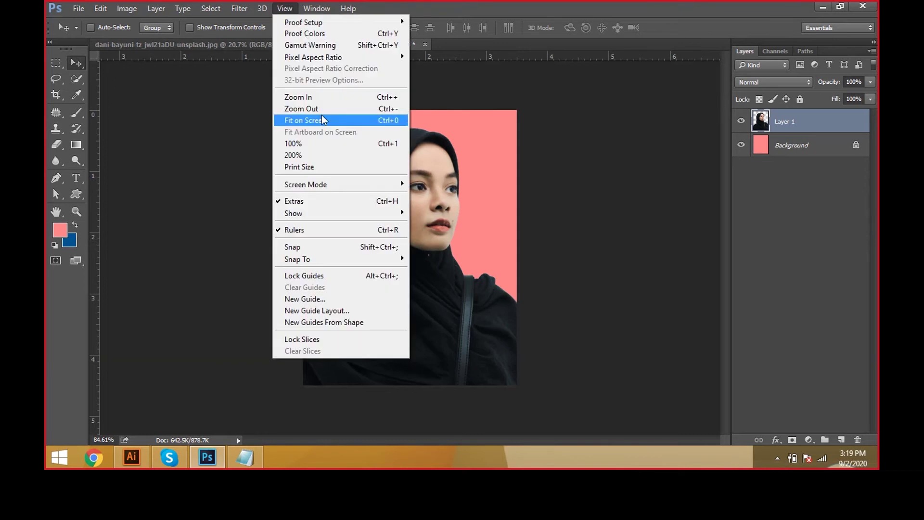
click(320, 143)
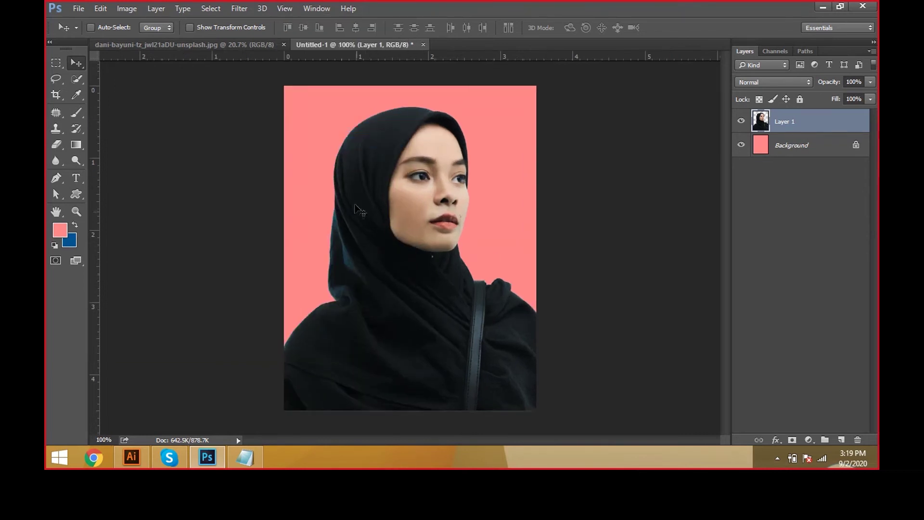
click(240, 8)
mouse_move(263, 12)
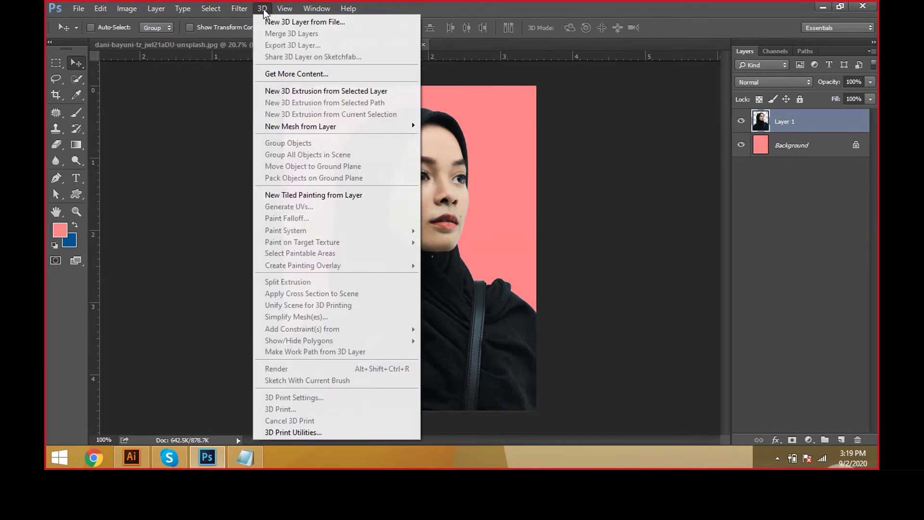
click(313, 167)
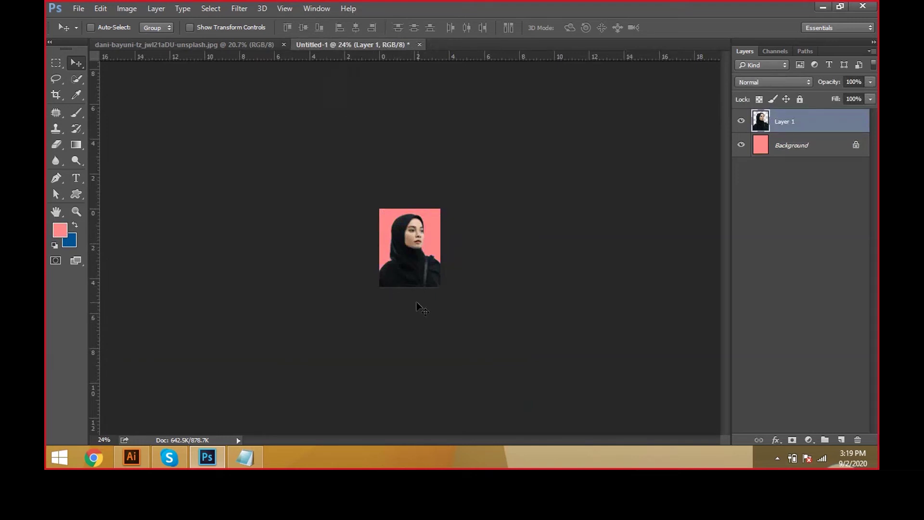
click(240, 9)
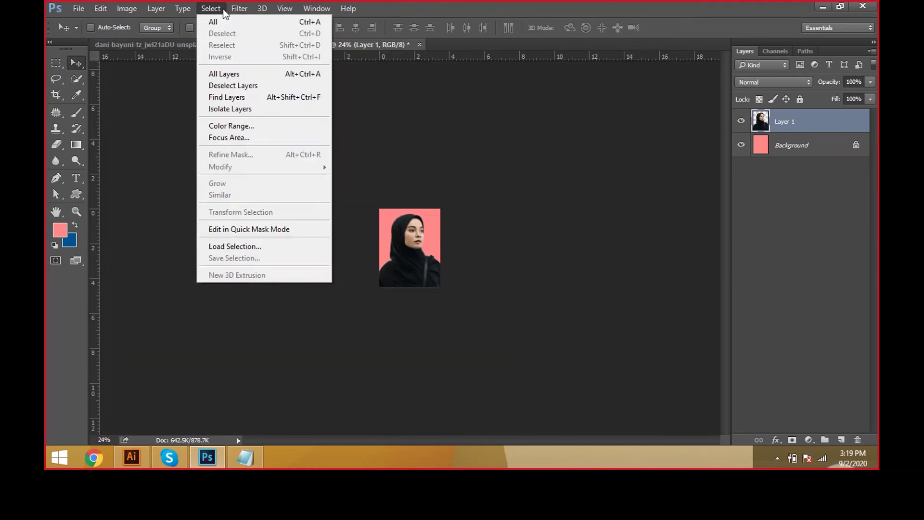
mouse_move(282, 8)
click(333, 143)
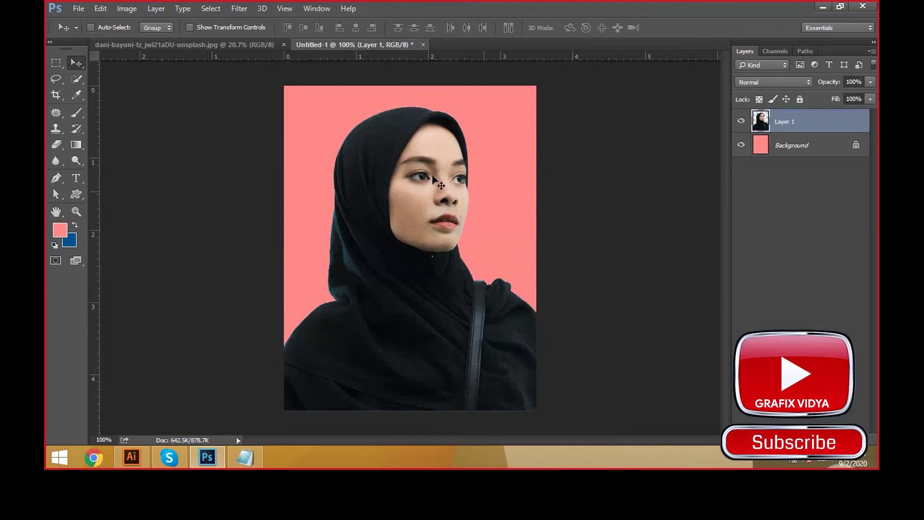
- Apply a Brightness/Contrast adjustment to the woman's layer with brightness 6 and contrast 39
click(132, 7)
mouse_move(154, 39)
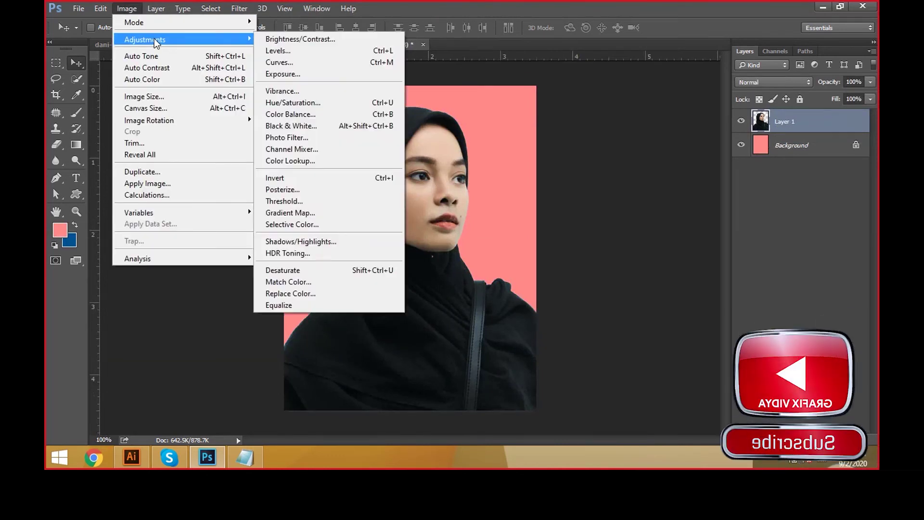
click(262, 39)
drag(605, 163, 630, 194)
drag(614, 164, 608, 164)
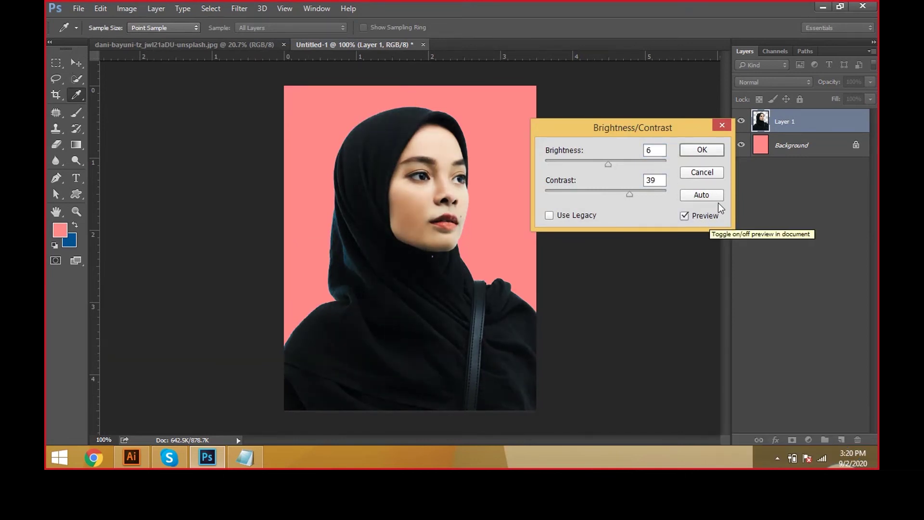
key(Return)
key(v)
- Fill the Background layer with blue #2f7adf
click(779, 152)
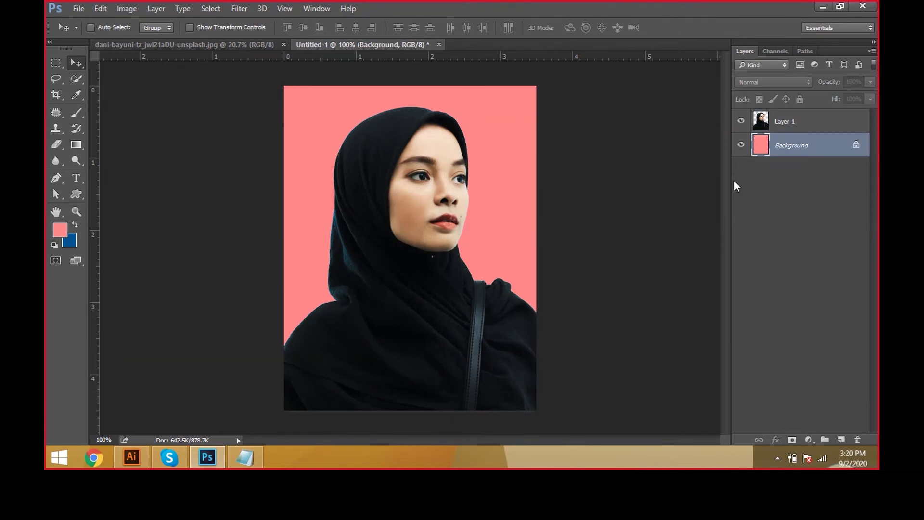
click(65, 230)
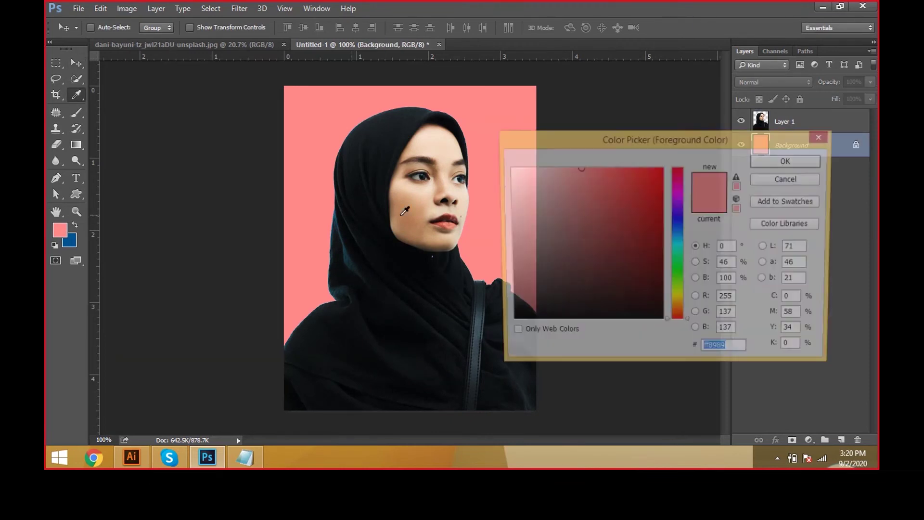
click(677, 230)
click(631, 187)
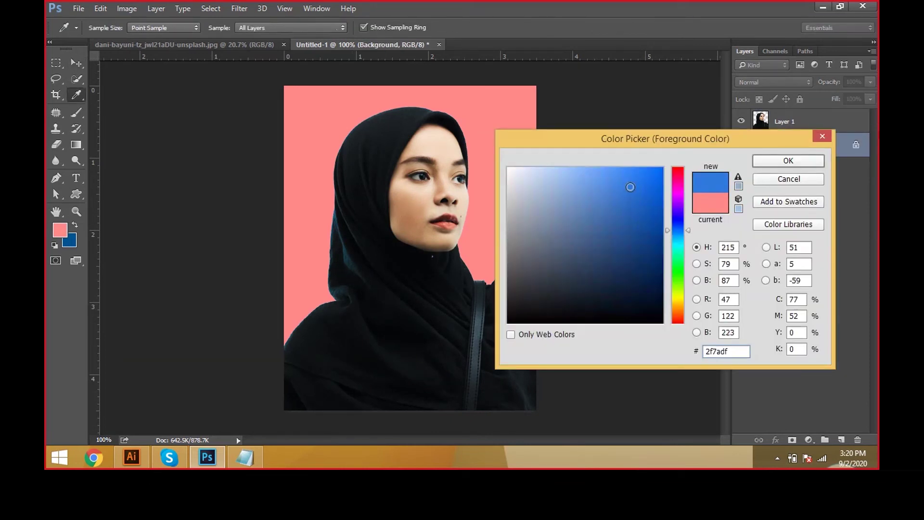
click(788, 160)
key(alt+BackSpace)
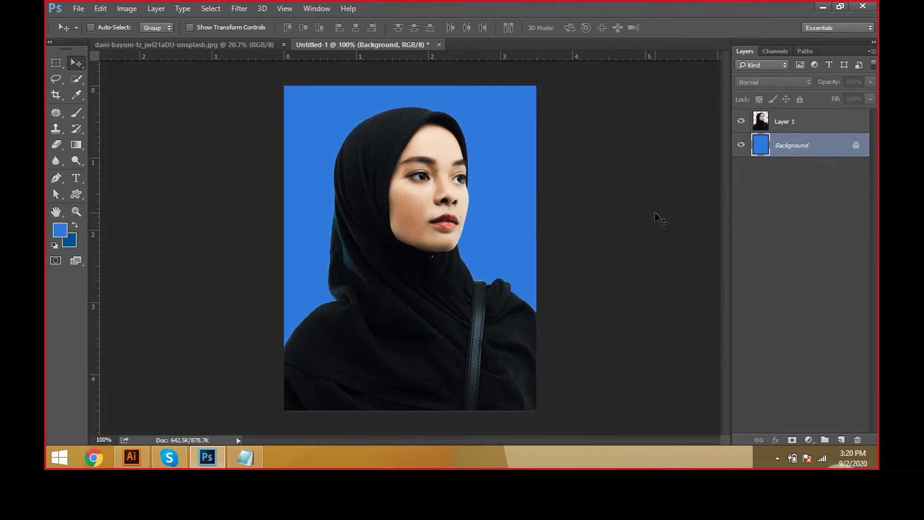
- Start a new document and set its size to 6 × 4 inches
alt+scroll(506, 260, down, 2)
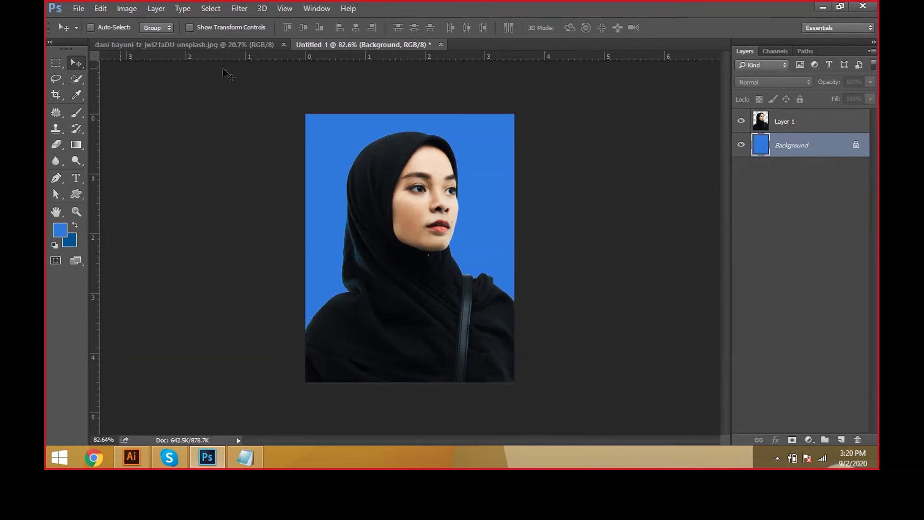
key(ctrl+n)
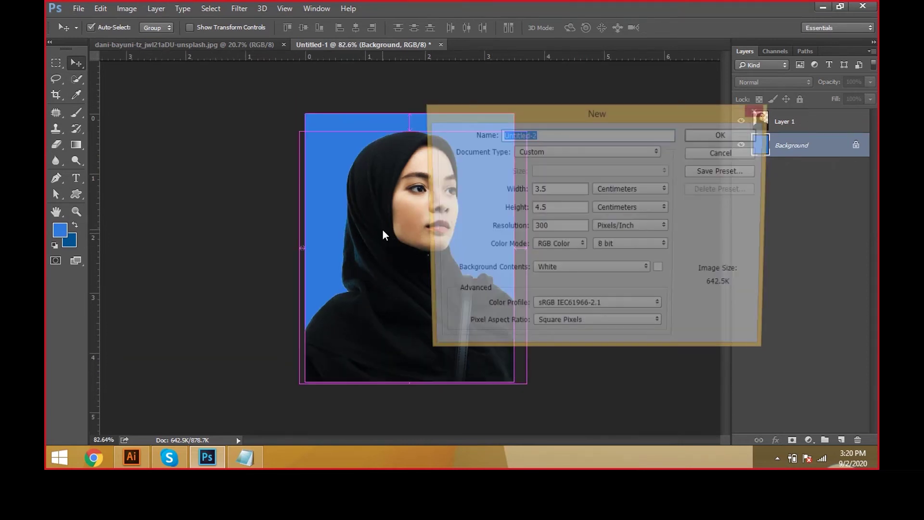
click(632, 189)
click(621, 179)
text(6)
key(Tab)
text(4)
key(Tab)
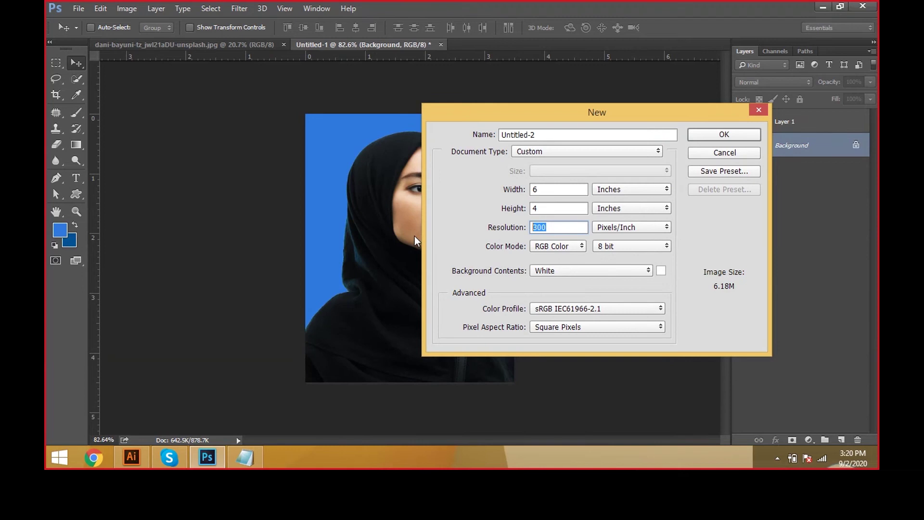
- Name the new document 8PP and create it
click(543, 135)
text(8pp)
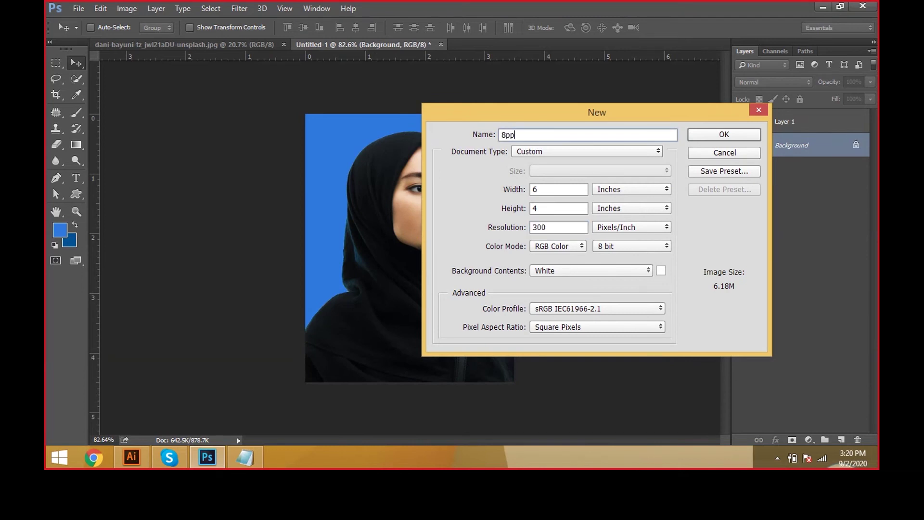
key(BackSpace)
key(BackSpace)
text(PP)
click(725, 135)
- Return to the Untitled-1 photo and merge Layer 1 with the Background layer
click(318, 44)
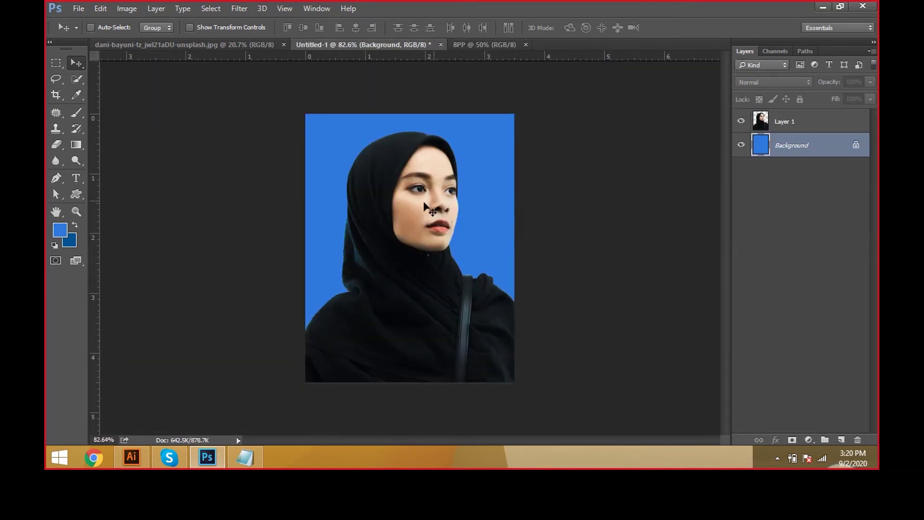
shift+click(833, 129)
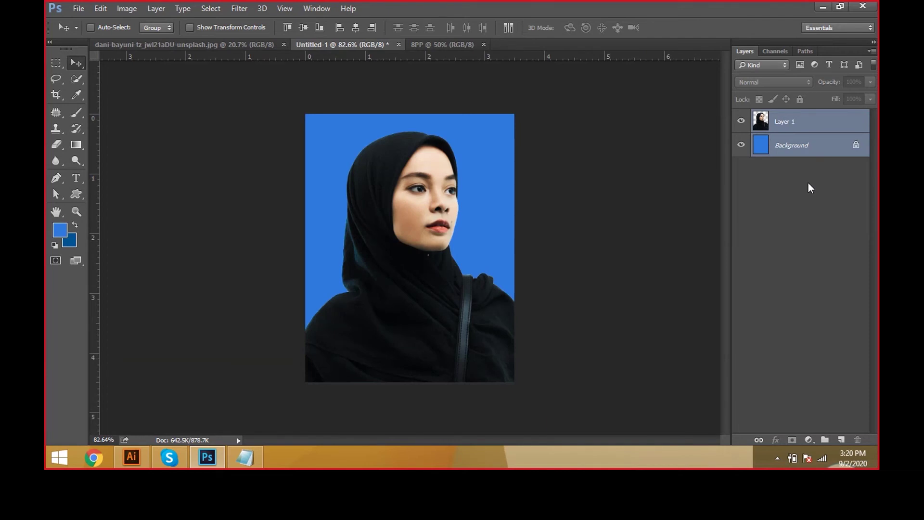
right_click(811, 188)
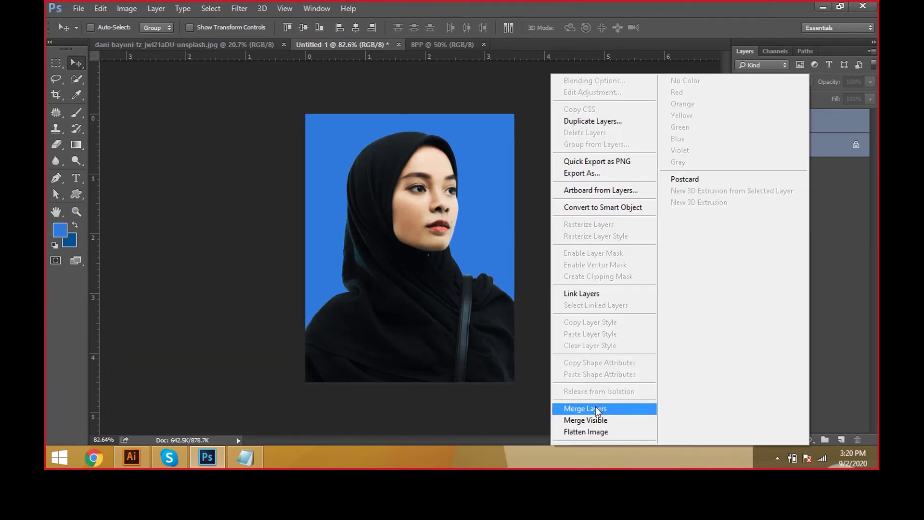
click(156, 8)
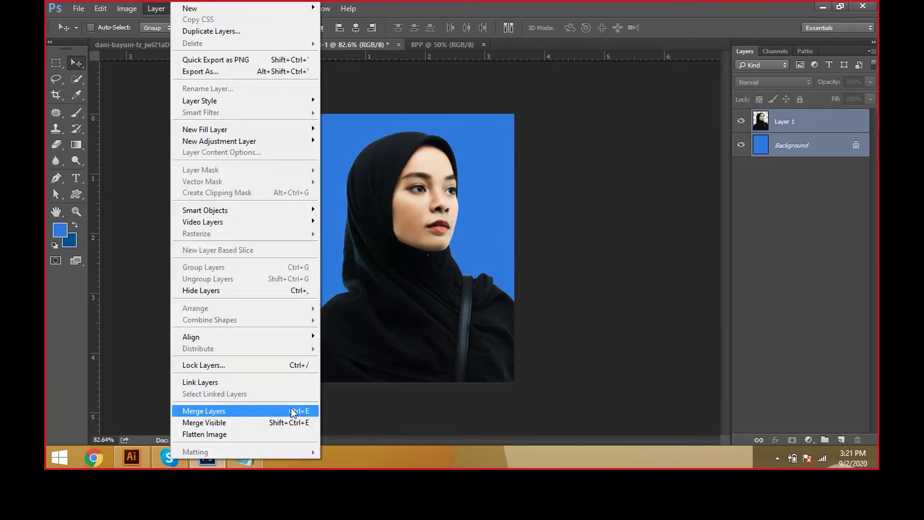
click(292, 413)
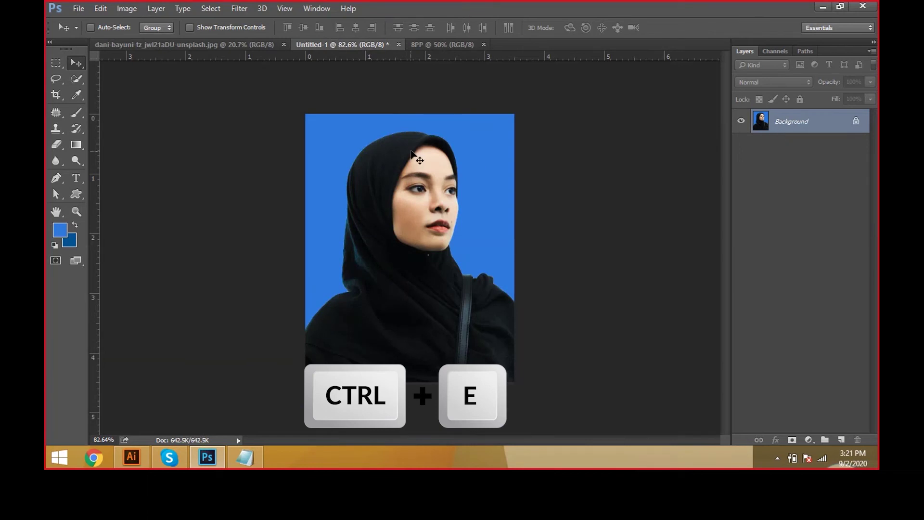
- Copy the merged passport photo into the 8PP document
drag(432, 45, 383, 215)
scroll(383, 215, down, 2)
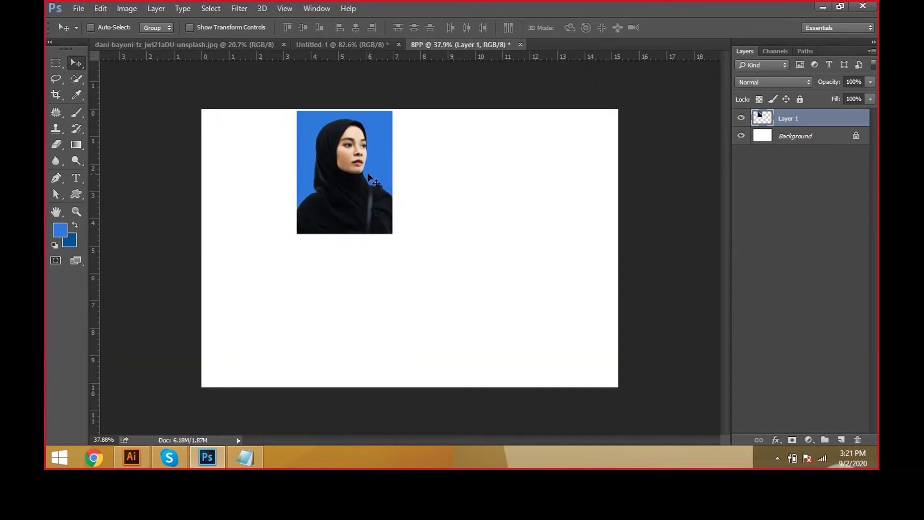
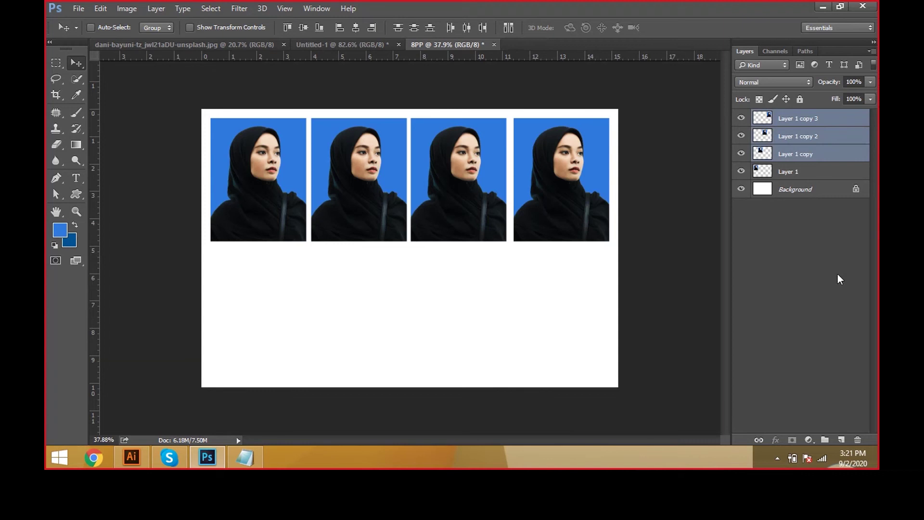
- Delete the three duplicate photo layers above Layer 1
key(Delete)
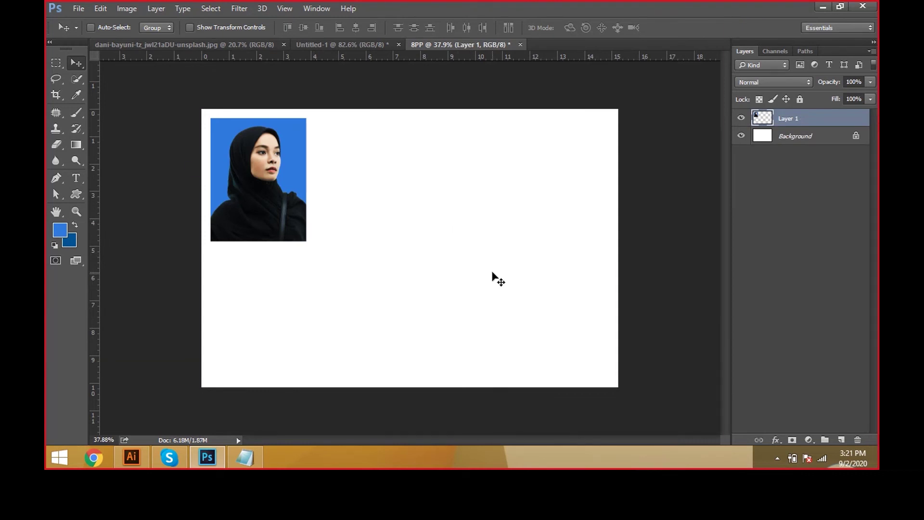
- Try to transform a duplicate of the photo and place it just to the right of the original
key(ctrl)
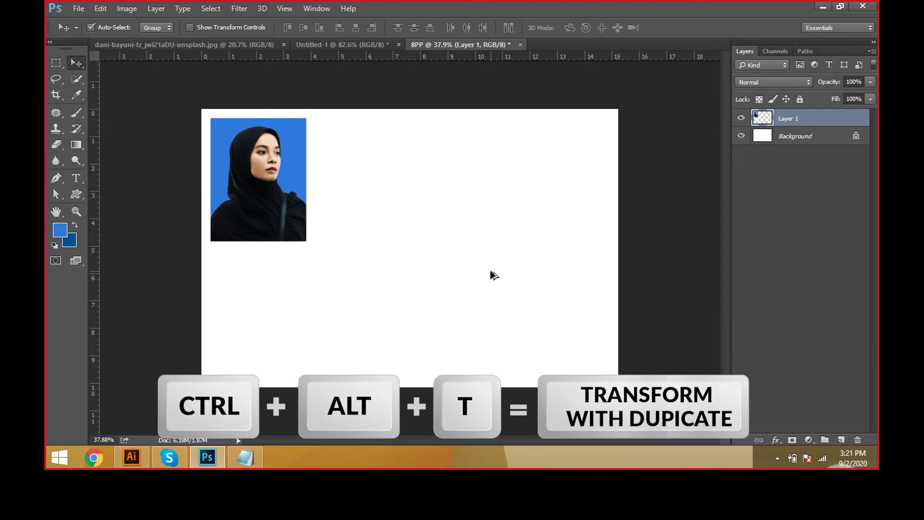
key(ctrl+alt+t)
key(Escape)
key(ctrl)
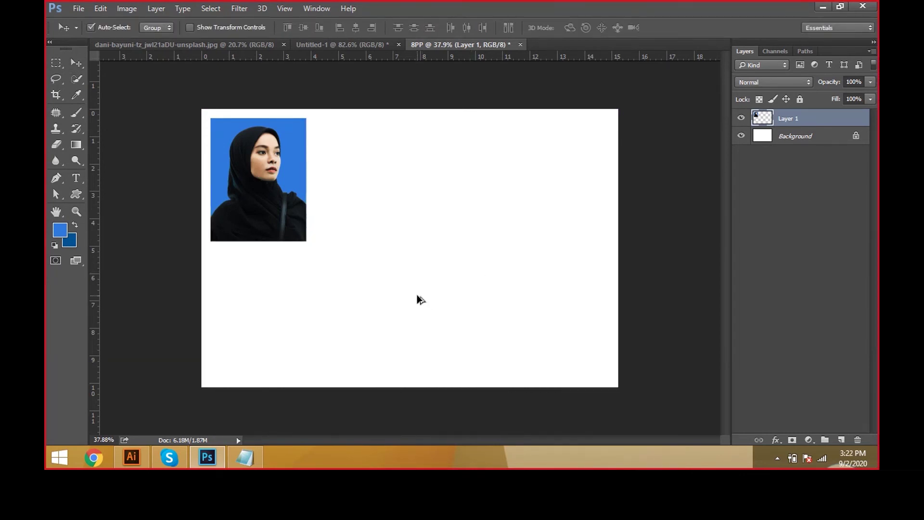
key(ctrl+alt+t)
drag(282, 206, 380, 210)
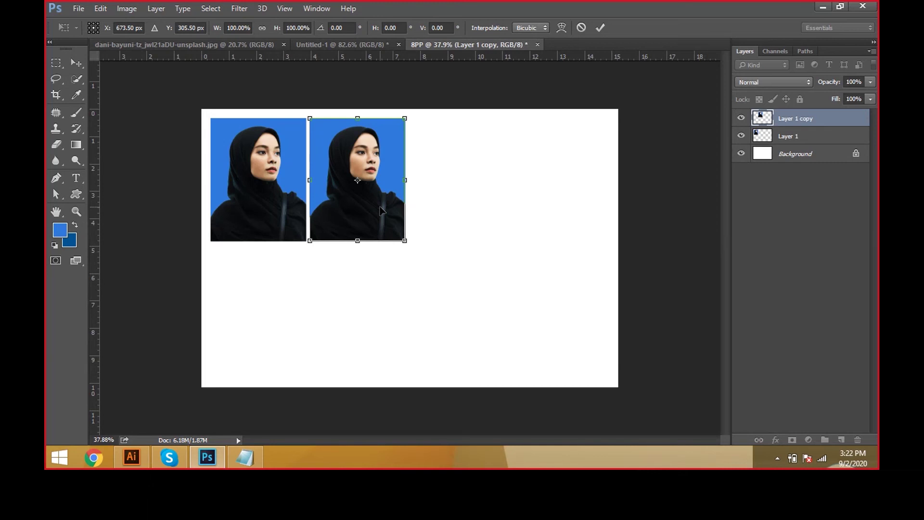
key(Escape)
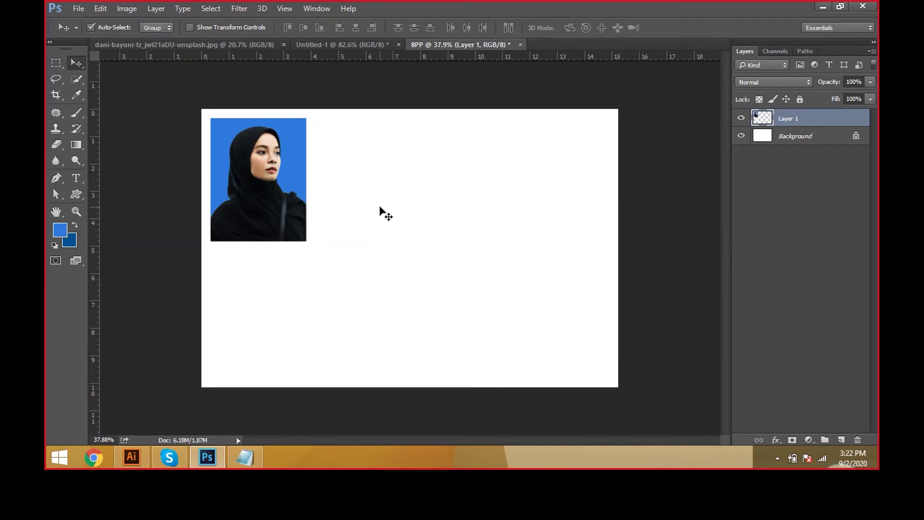
- Switch to Notepad and add the line "ctrl +t =Transform the Layer" below the inverse selection note
click(258, 447)
text(c)
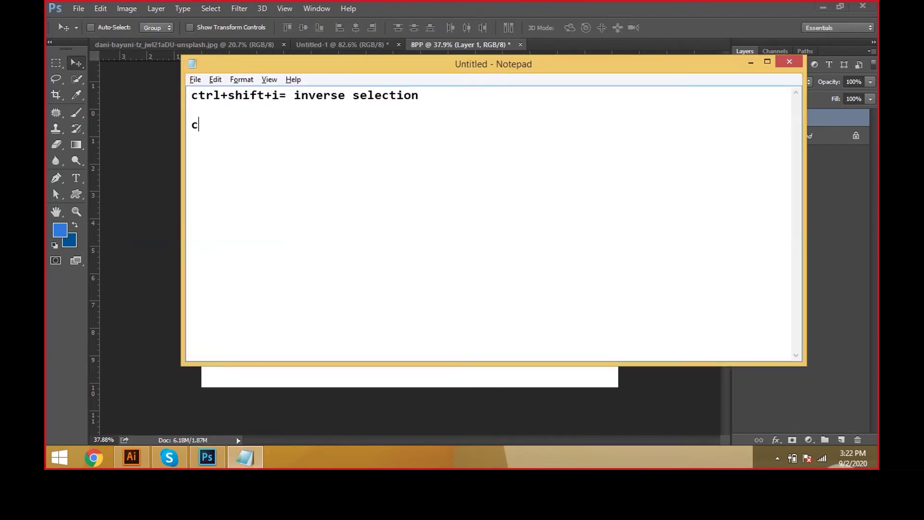
text(trl +t =Transofr)
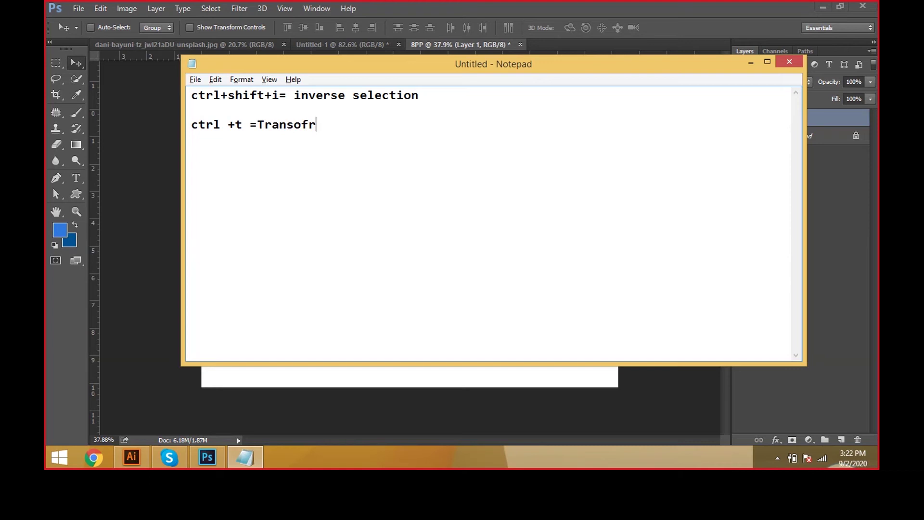
key(BackSpace)
key(BackSpace)
key(BackSpace)
text(form the Layer)
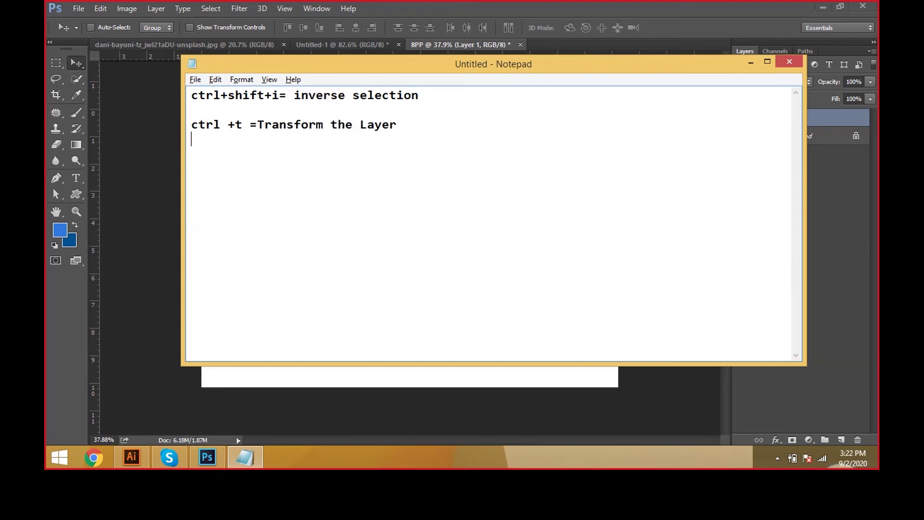
- Duplicate the "ctrl +t =Transform the Layer" line below itself, leaving a blank line between the two
key(Up)
click(418, 124)
key(shift+Home)
key(ctrl+c)
click(419, 126)
key(Return)
key(Return)
key(ctrl+v)
- Change the copied note line to read "ctrl + alt+ t =Transform the Layer with duplicate"
click(243, 153)
text(al)
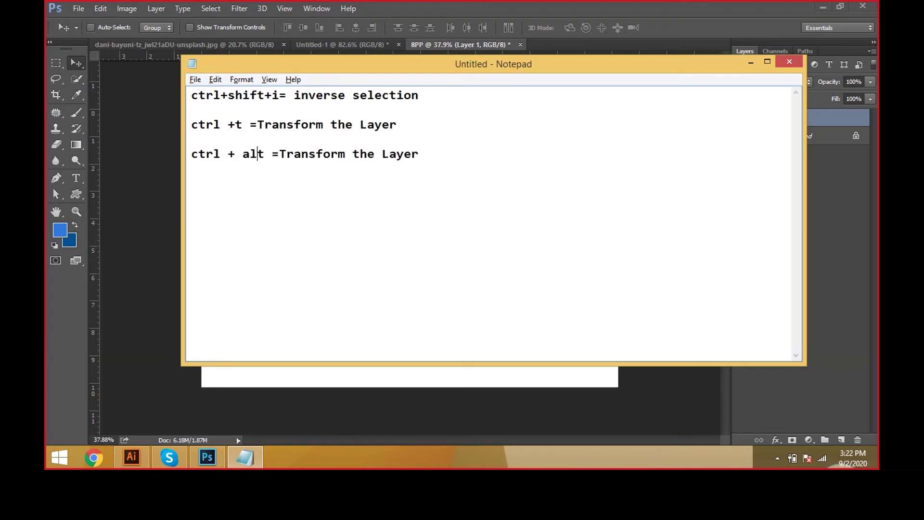
text(t+)
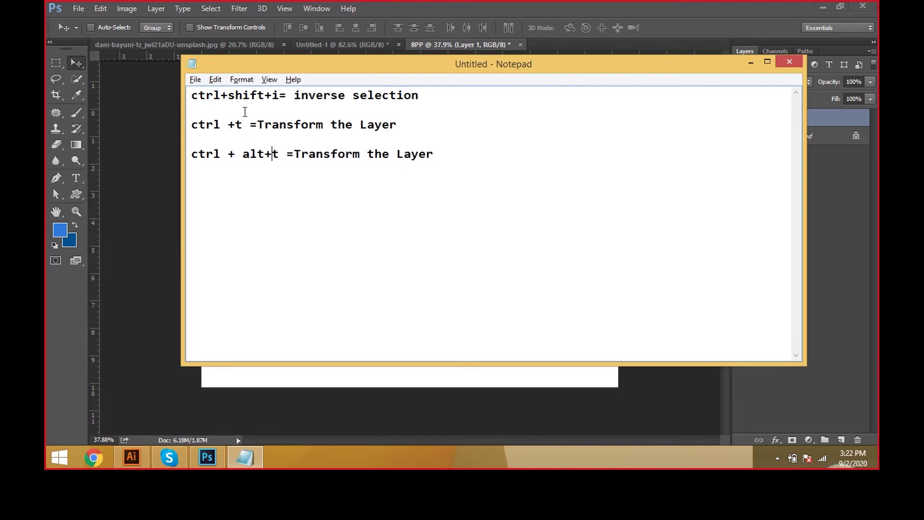
key(End)
text(with dupli)
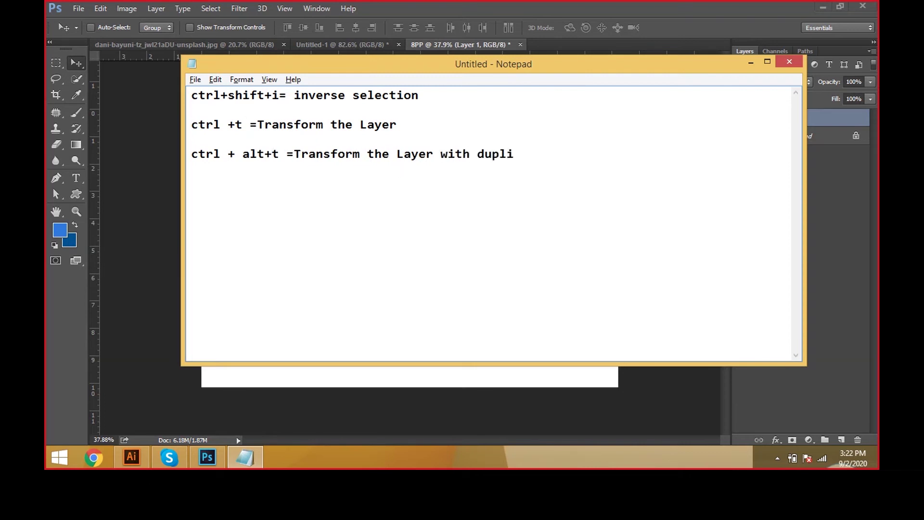
text(cate)
click(273, 154)
- Adjust the spacing of the second note line so it reads "ctrl + t =Transform the Layer"
click(236, 124)
drag(423, 130, 239, 125)
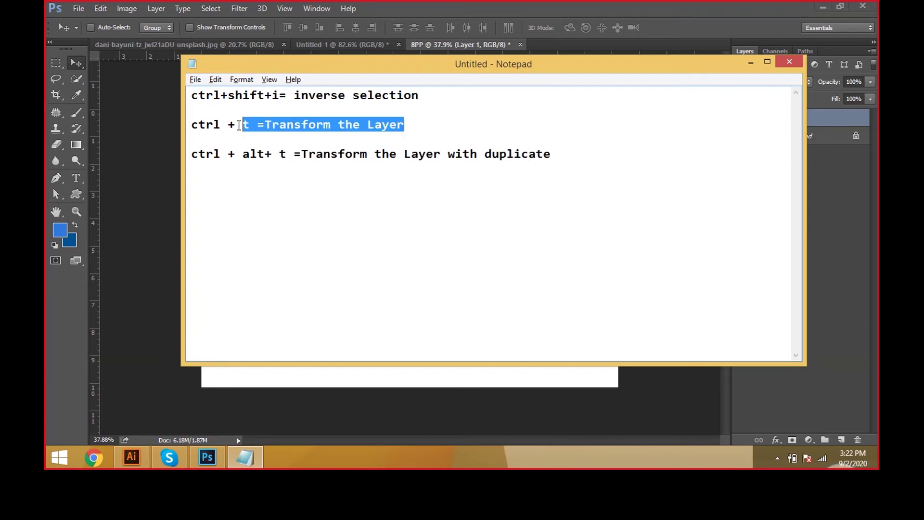
click(191, 154)
- Return to Photoshop and transform a duplicate of the Layer 1 photo, placing it to the right of the original
click(750, 63)
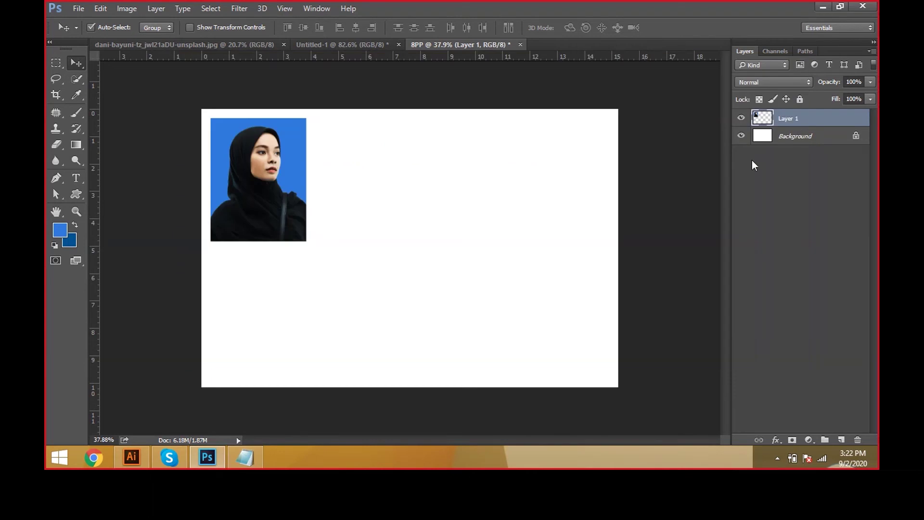
key(ctrl+t)
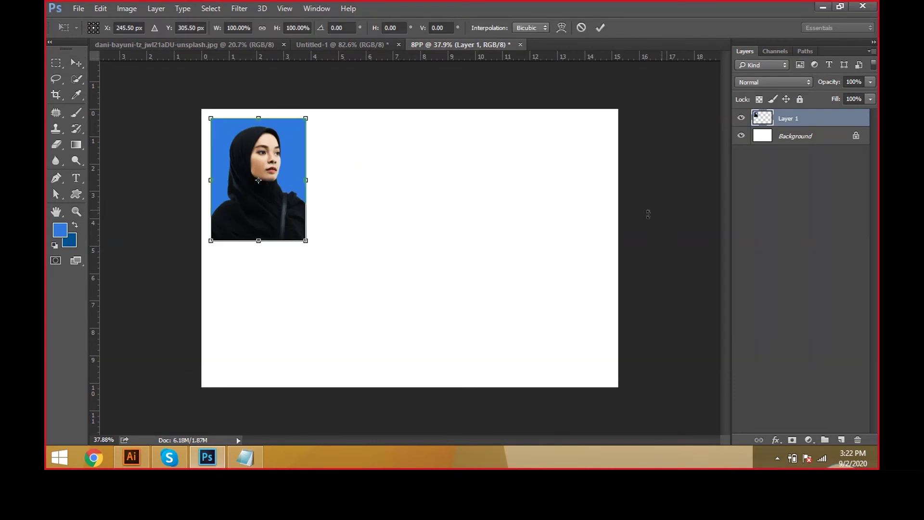
drag(300, 226, 353, 222)
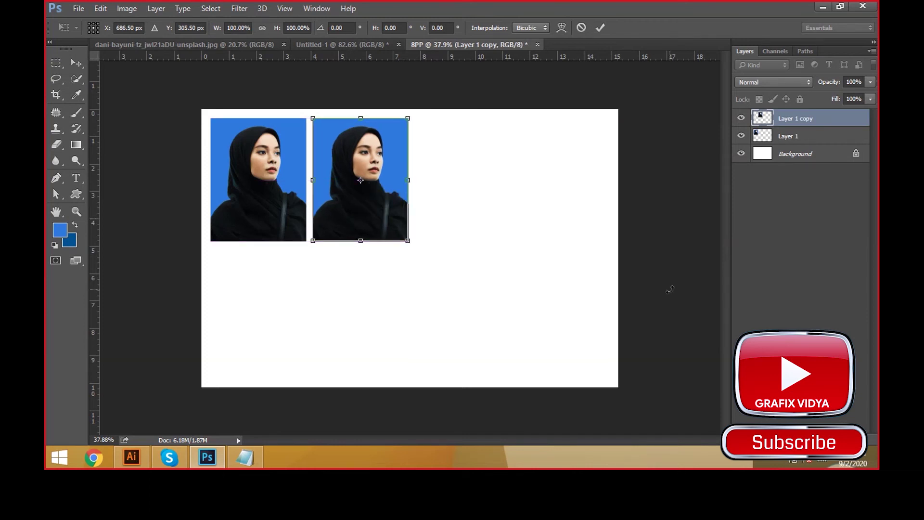
scroll(329, 114, up, 1)
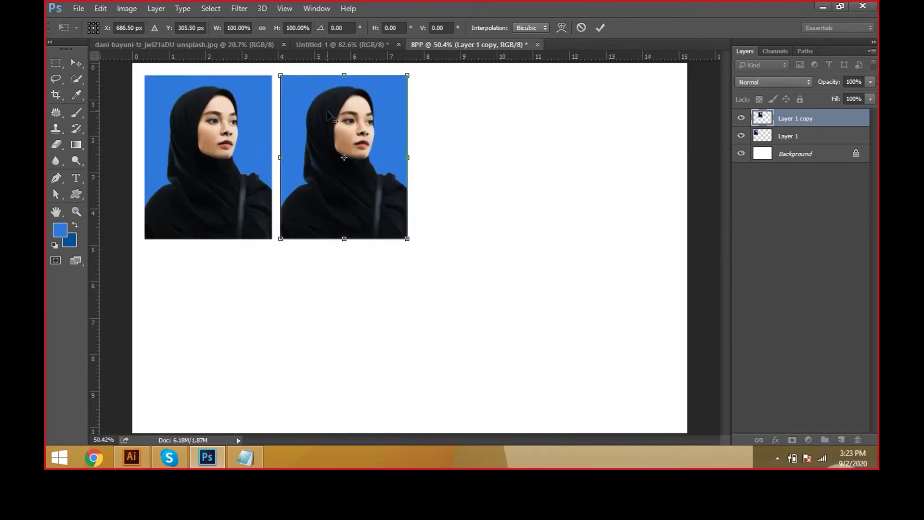
mouse_move(318, 98)
mouse_down()
mouse_move(314, 113)
mouse_move(313, 100)
mouse_up()
- Check that Smart Guides are shown, and position the duplicate beside the original with a narrow gap, applying the transform
click(283, 9)
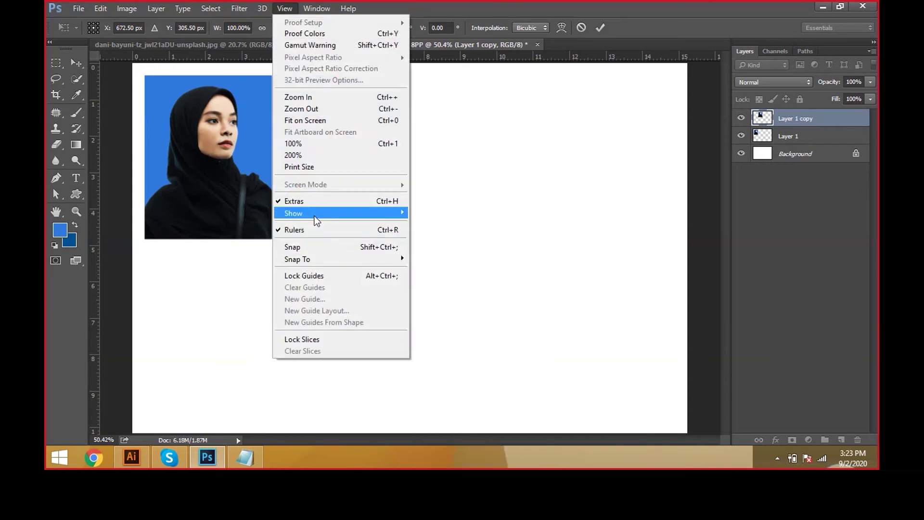
mouse_move(314, 216)
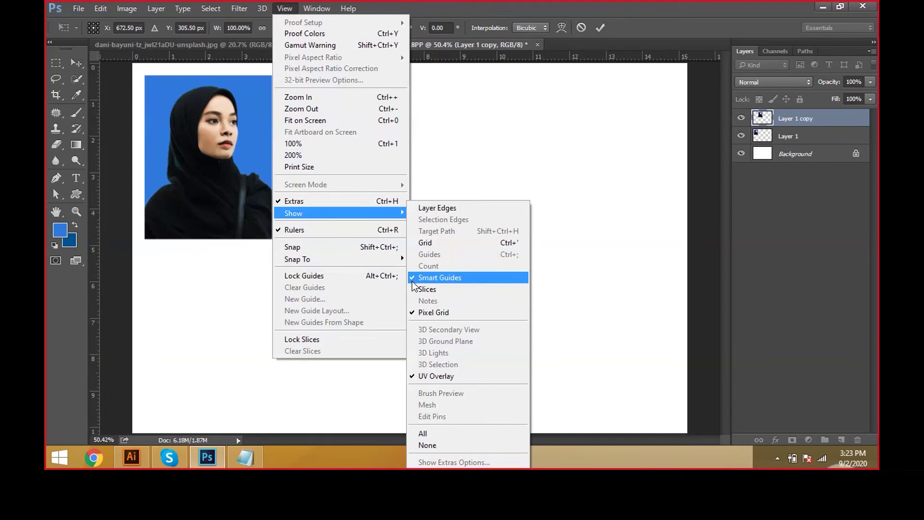
click(261, 177)
mouse_move(332, 162)
mouse_down()
mouse_move(343, 174)
mouse_move(328, 188)
mouse_move(332, 146)
mouse_up()
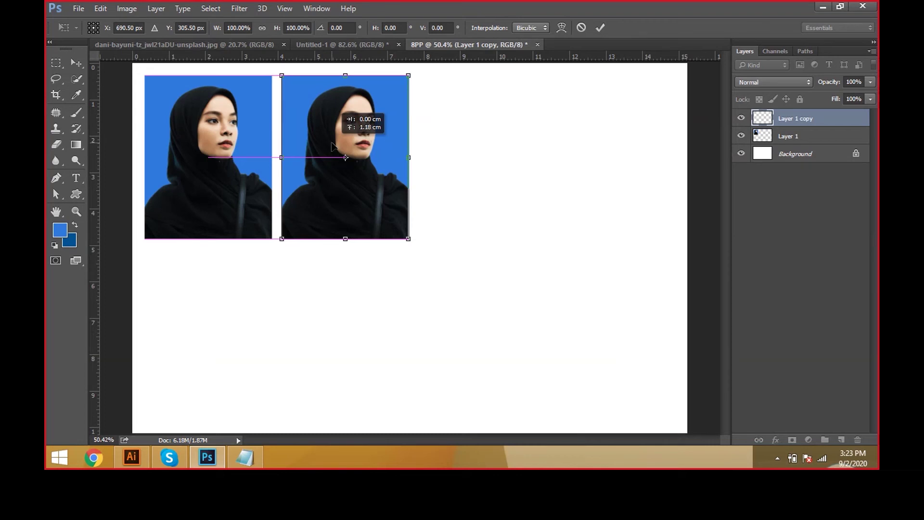
drag(332, 145, 333, 145)
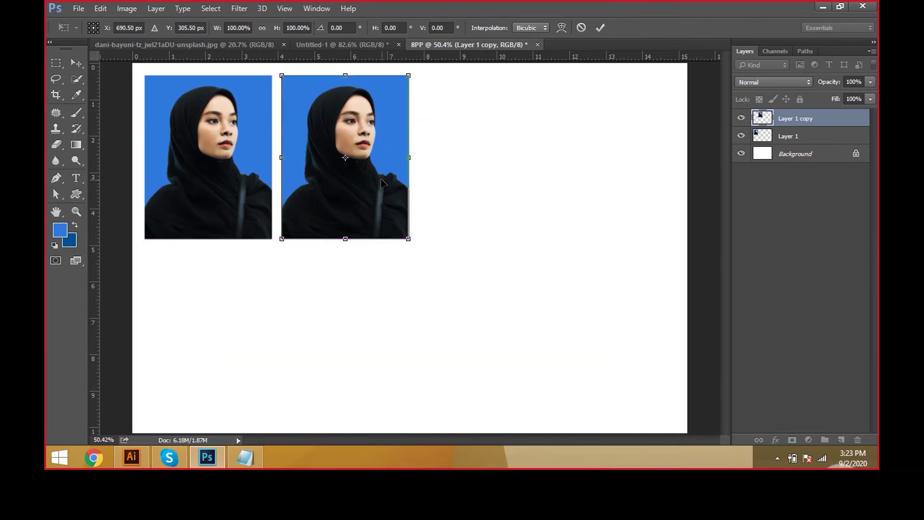
drag(381, 183, 376, 153)
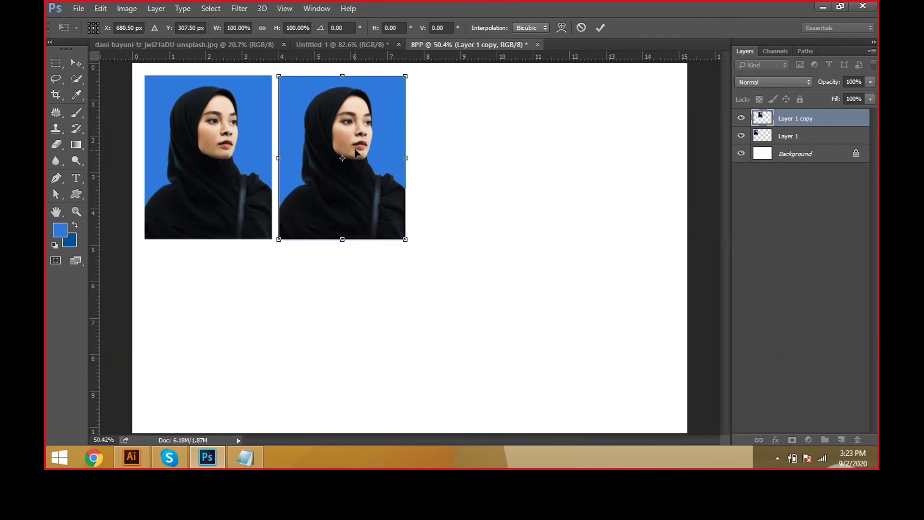
key(Return)
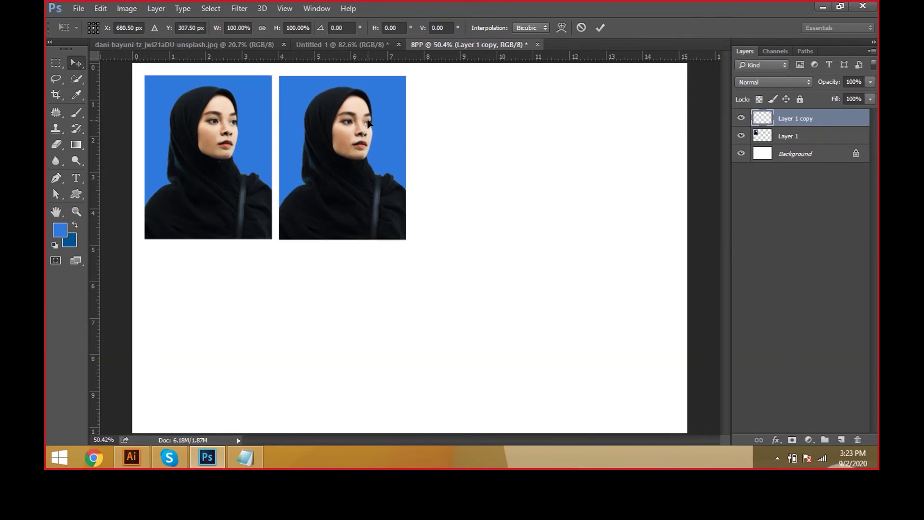
- Repeat the duplicating transform twice to make a row of four photos across the page
scroll(708, 103, down, 1)
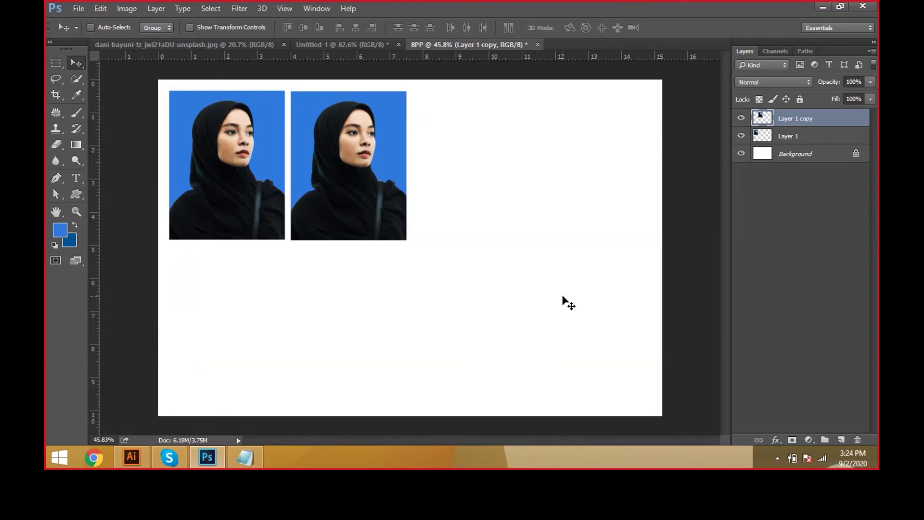
key(ctrl)
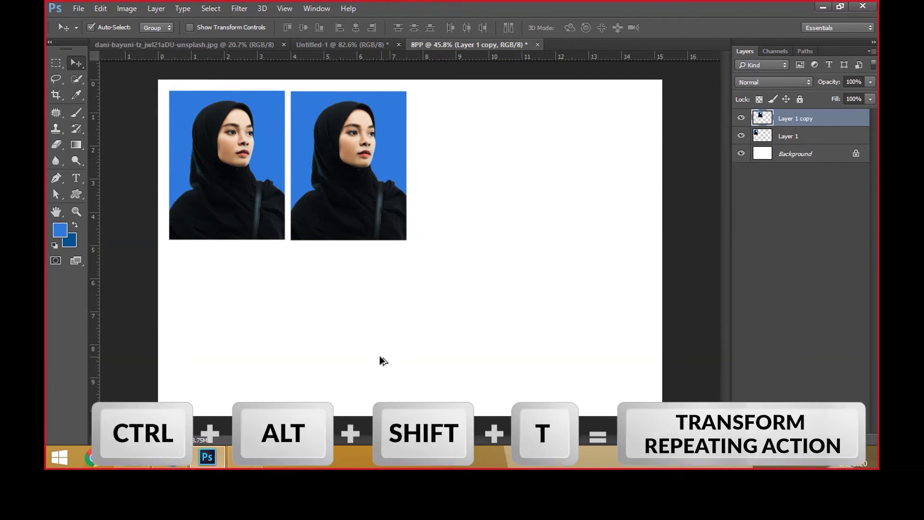
key(ctrl+alt+shift+t)
key(ctrl+alt+shift+t)
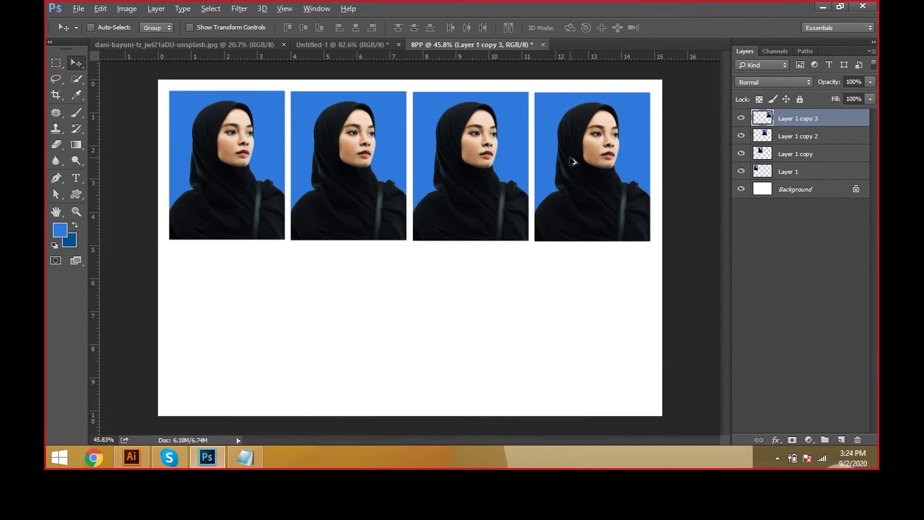
- Switch to Notepad and make the last note line read "ctrl + alt+ shift + t =Transform the Layer with Repeating action"
key(alt+Tab)
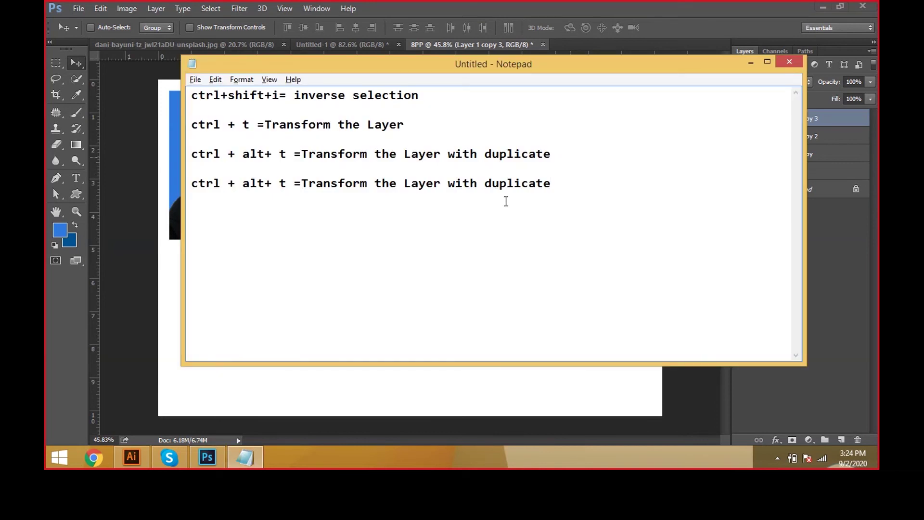
click(279, 184)
text(shift +)
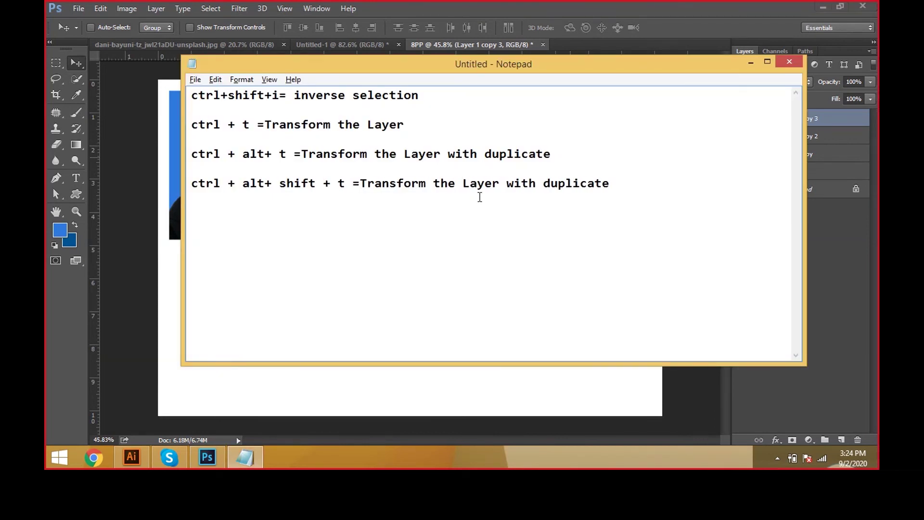
key(End)
double_click(568, 187)
text(R)
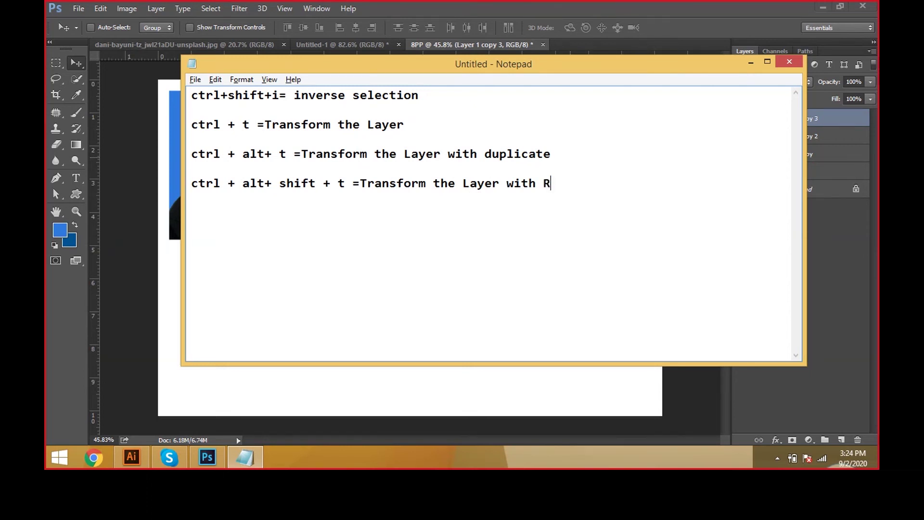
text(epeating action)
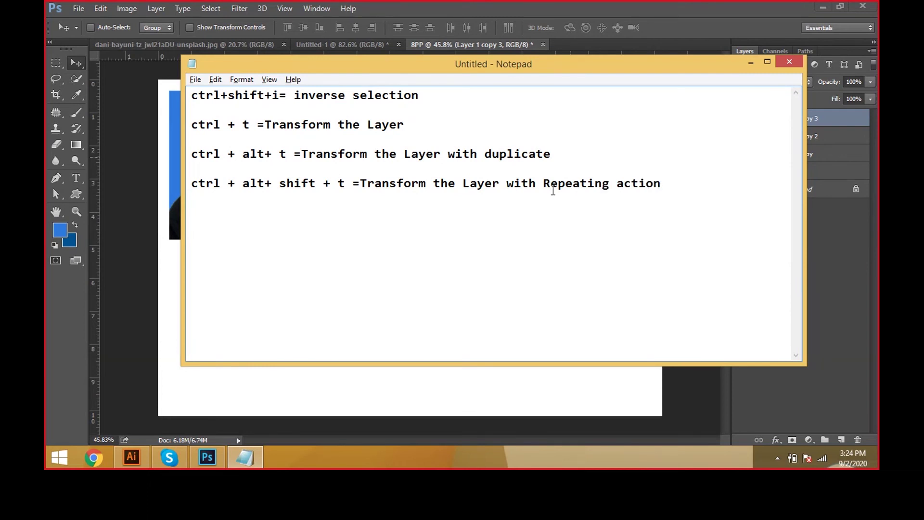
- Switch back to Photoshop and delete the three duplicate photo layers, keeping only Layer 1 and the Background
key(alt+Tab)
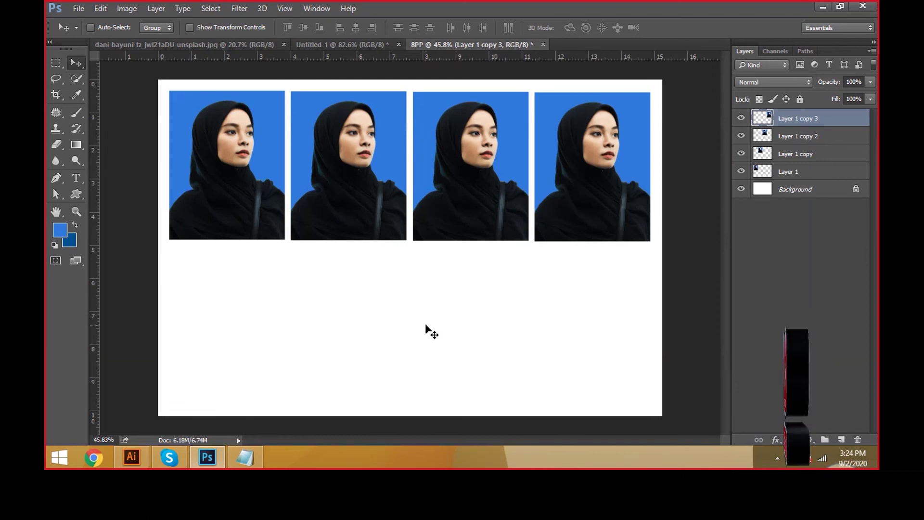
key(Delete)
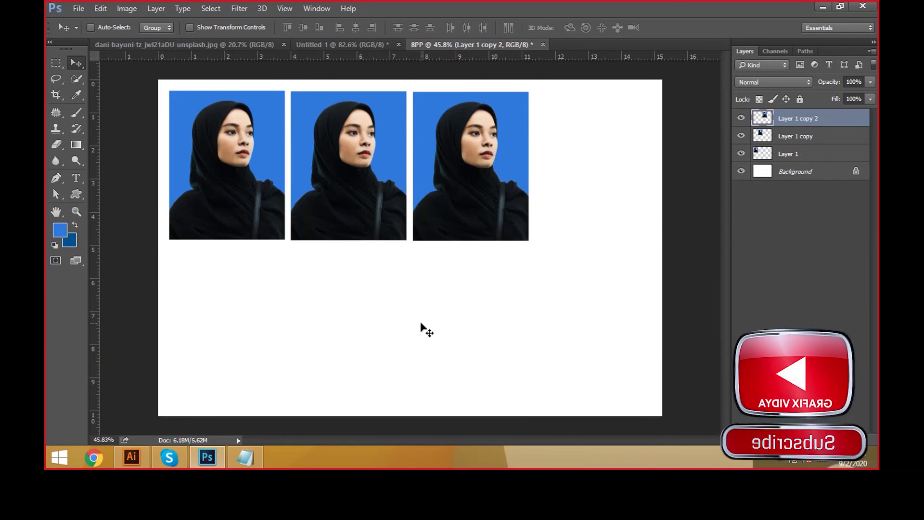
key(Delete)
key(Delete)
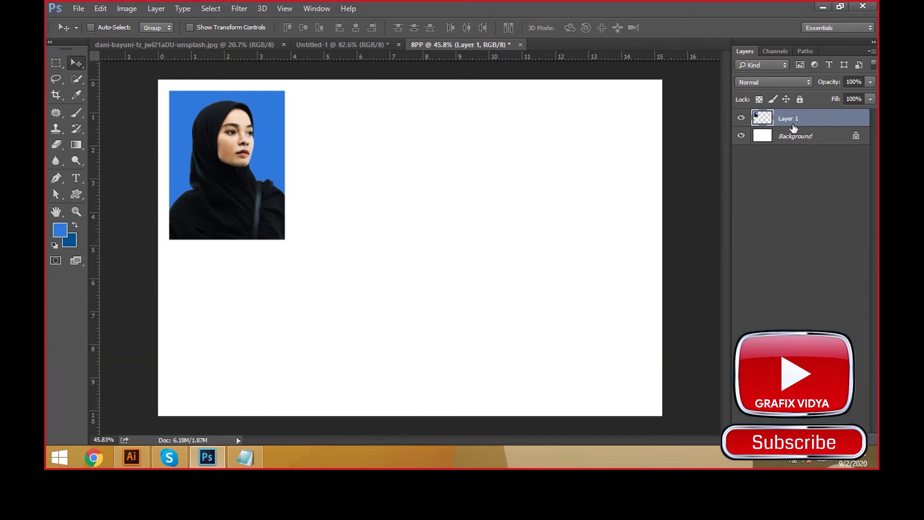
- Transform a duplicate of the photo to just right of the original, and repeat that transform twice to form a row of four
key(ctrl+alt+t)
drag(232, 209, 352, 210)
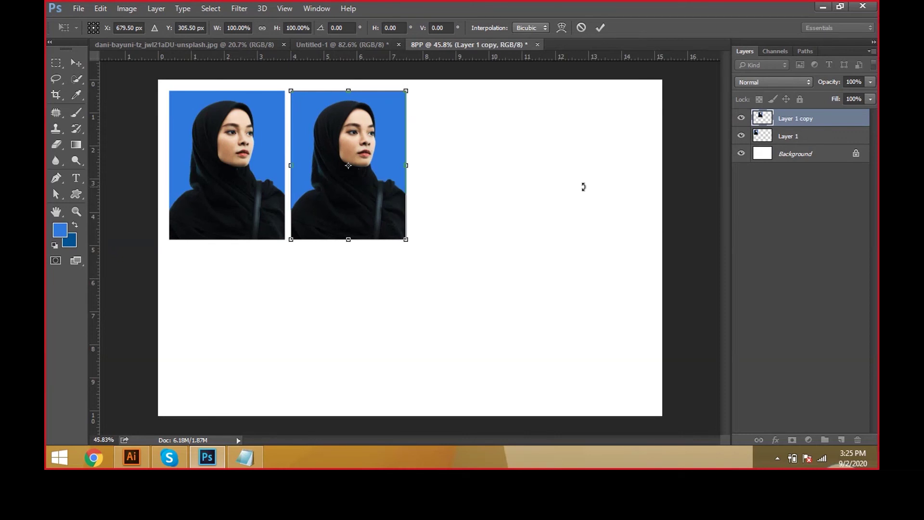
key(Return)
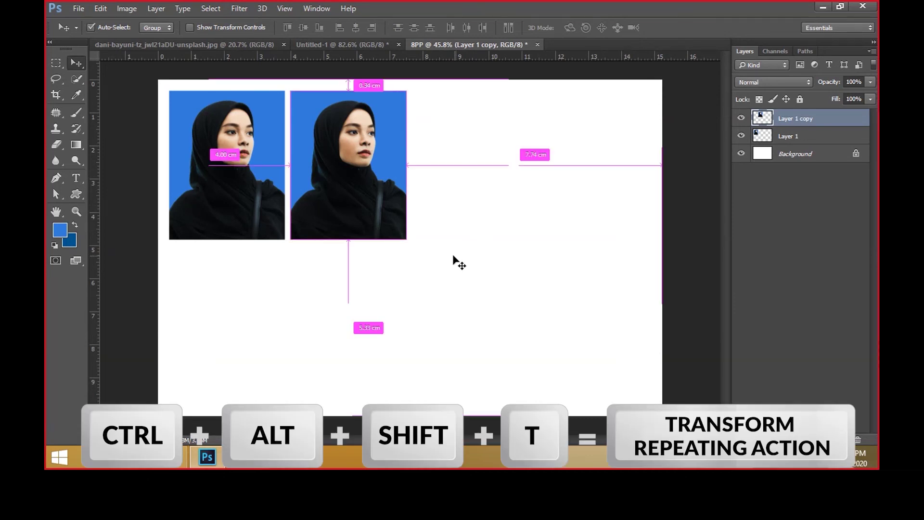
key(ctrl+alt+shift+t)
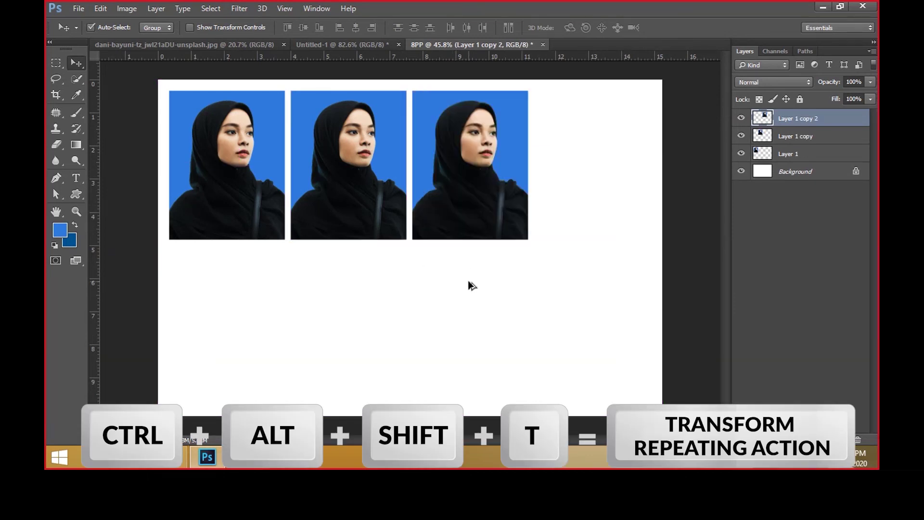
key(ctrl+alt+shift+t)
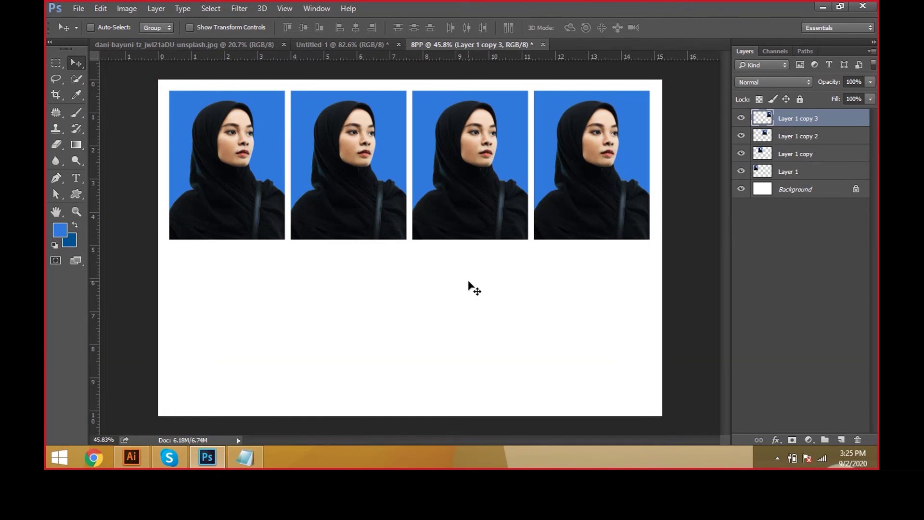
- Merge Layer 1 and its three copies into a single layer, leaving the Background separate
ctrl+click(819, 138)
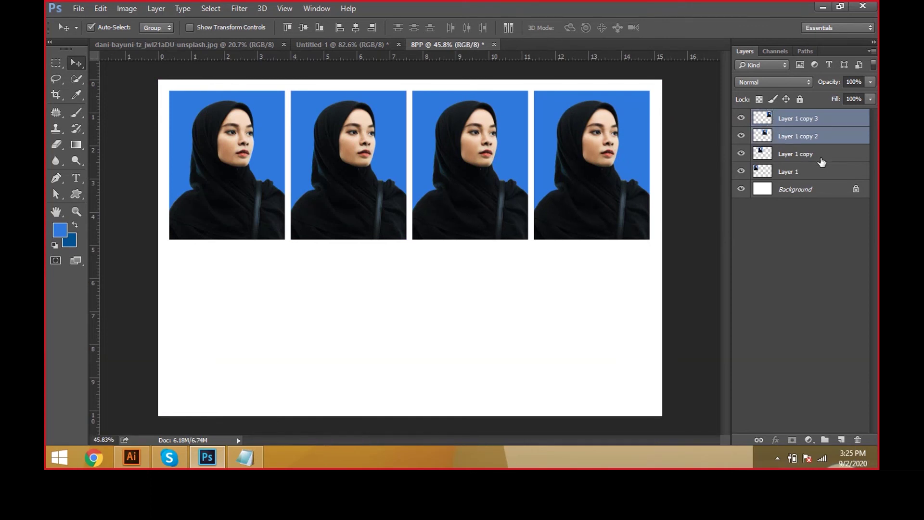
ctrl+click(822, 159)
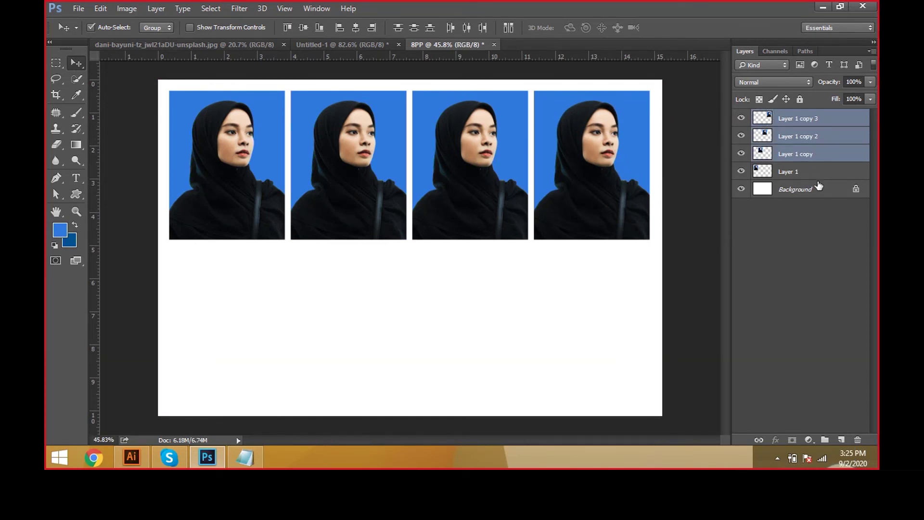
click(816, 172)
shift+click(819, 136)
shift+click(819, 119)
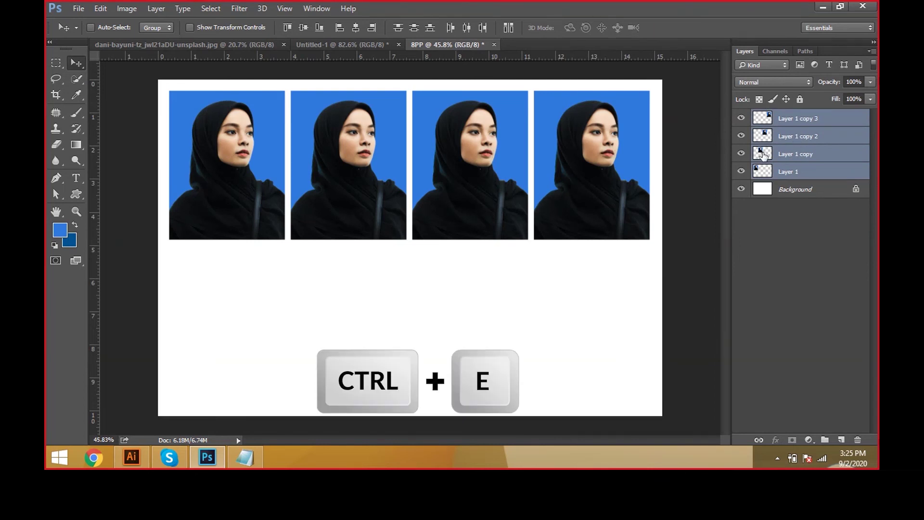
click(155, 9)
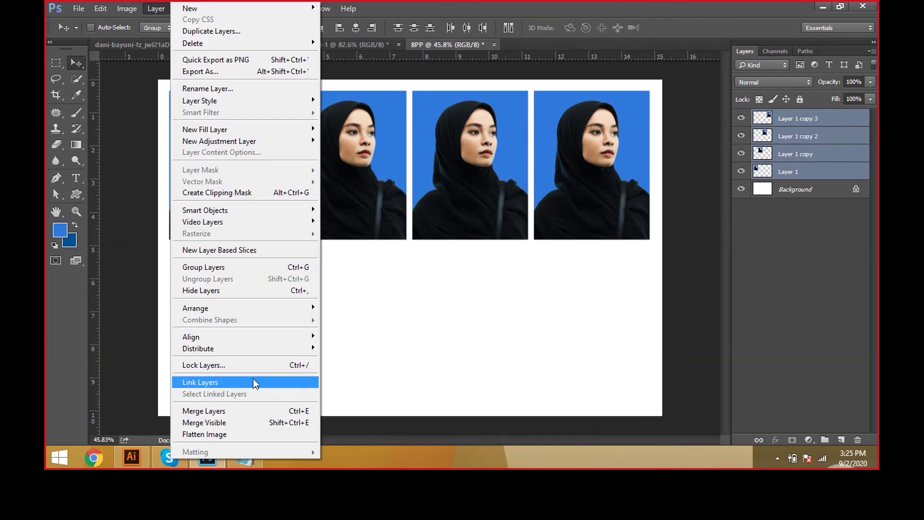
click(258, 412)
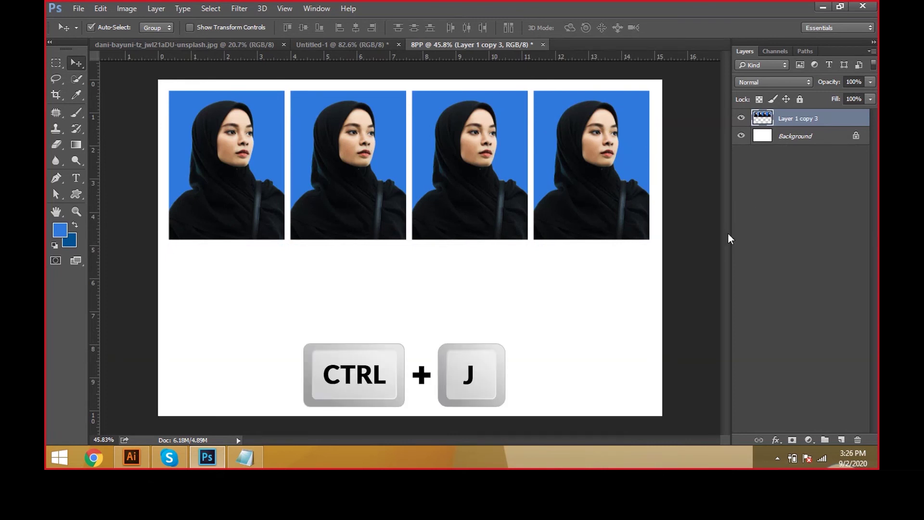
- Duplicate the merged layer holding the row of four photos and activate the Move tool
key(j)
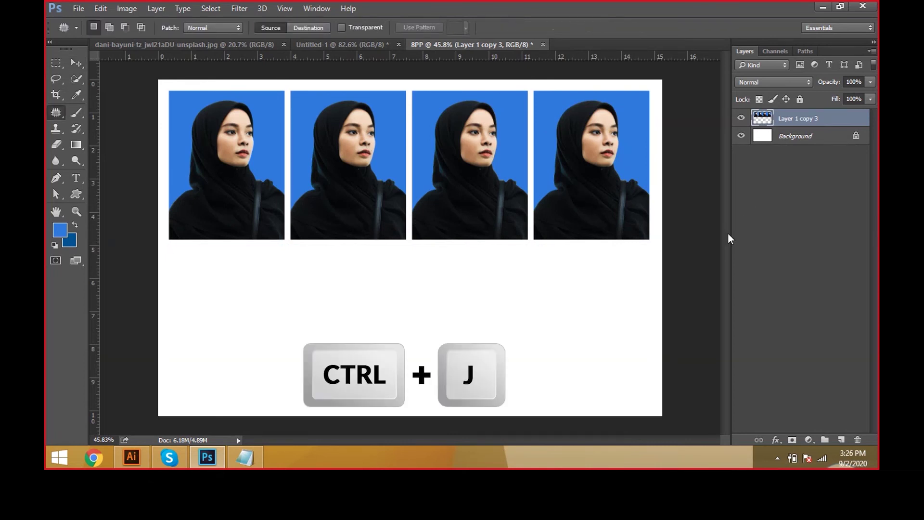
key(ctrl+j)
key(v)
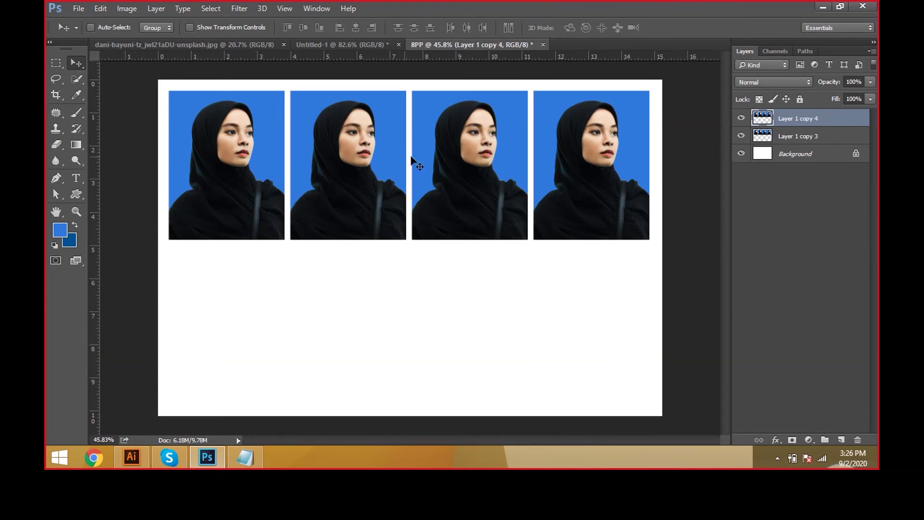
- Move the duplicated row of four photos directly below the first row, leaving a narrow gap matching the spacing between the photos
drag(428, 161, 437, 306)
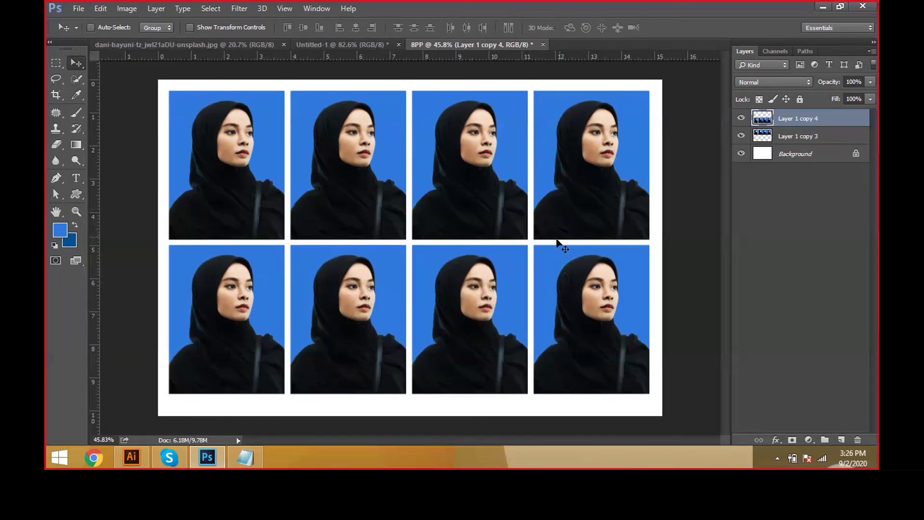
key(Down)
key(Down)
key(Down)
key(Down)
key(Down)
key(Down)
key(Down)
key(Down)
key(Down)
key(Down)
key(Down)
key(Down)
key(Down)
key(Down)
key(Down)
key(Up)
key(Up)
key(Up)
key(Up)
key(Up)
key(Up)
key(Up)
key(Up)
key(Up)
key(Up)
key(Up)
key(Up)
key(Up)
key(Up)
key(Up)
key(Up)
key(Up)
key(Up)
key(Up)
key(Up)
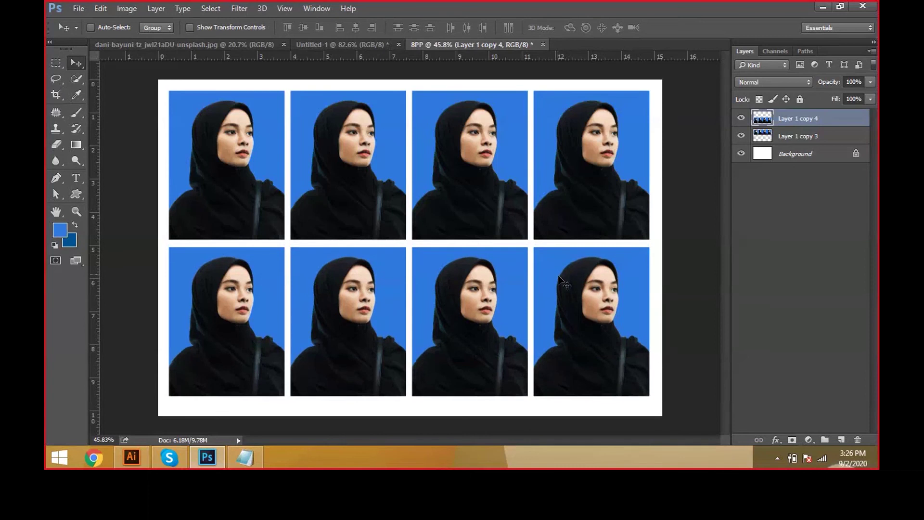
key(Down)
key(Down)
key(Down)
key(Down)
key(Down)
key(Down)
key(Down)
key(Down)
key(Down)
key(Down)
key(Down)
key(Down)
key(Down)
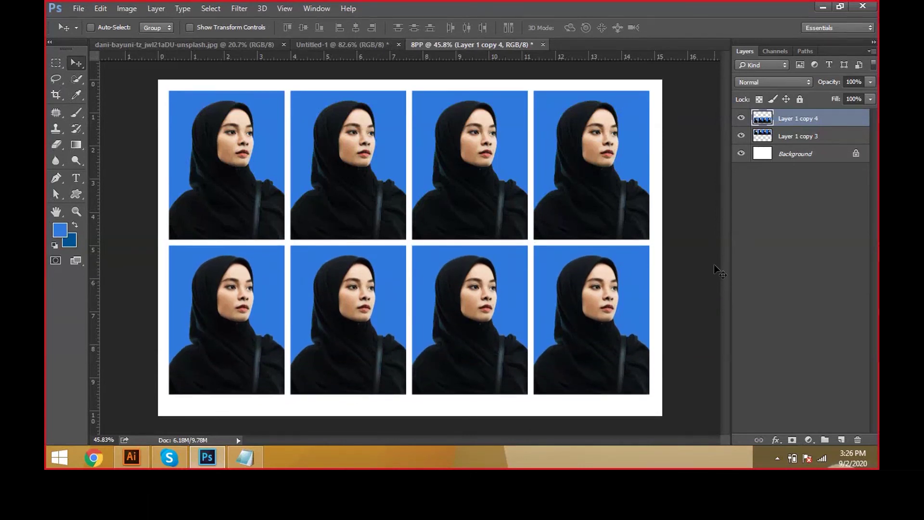
- Merge the two photo-row layers, Layer 1 copy 4 and Layer 1 copy 3, keeping the Background separate
key(shift+alt+bracketleft)
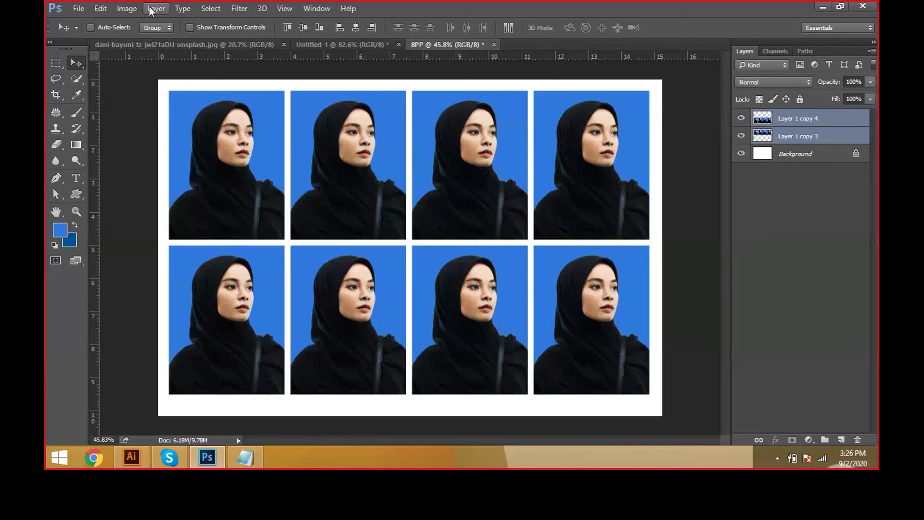
click(152, 8)
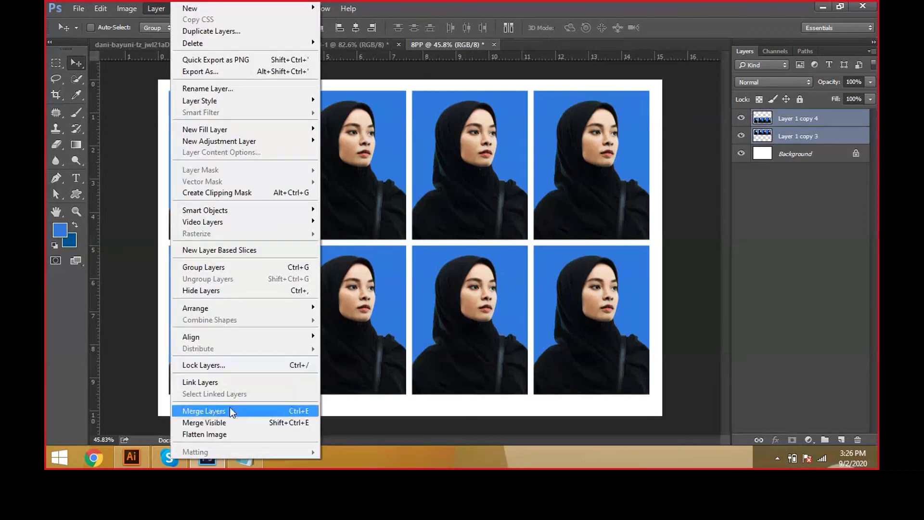
click(231, 410)
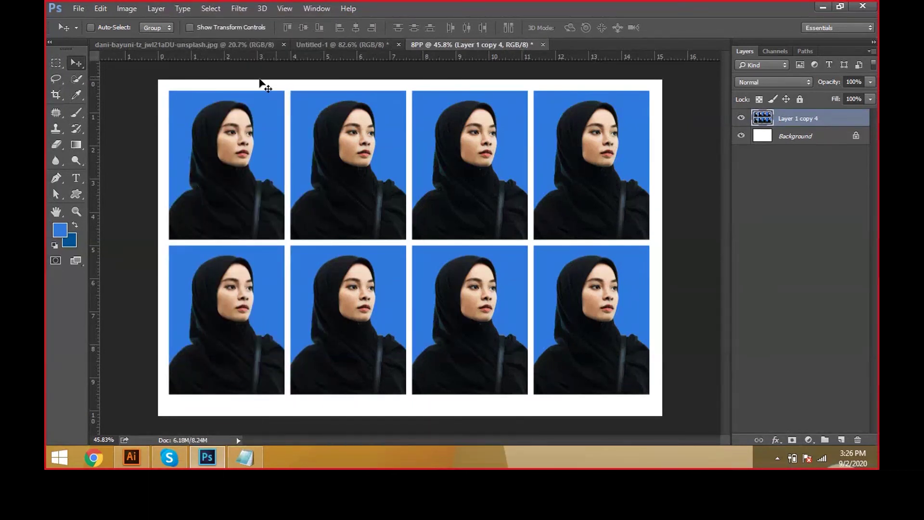
- Select the whole canvas, align the merged photo layer to its vertical and horizontal centers, and deselect
key(ctrl)
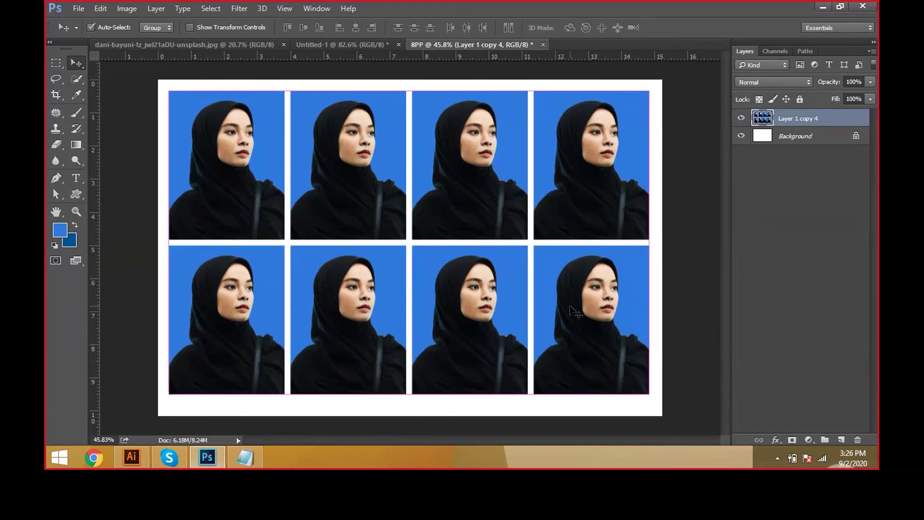
key(ctrl+a)
click(211, 8)
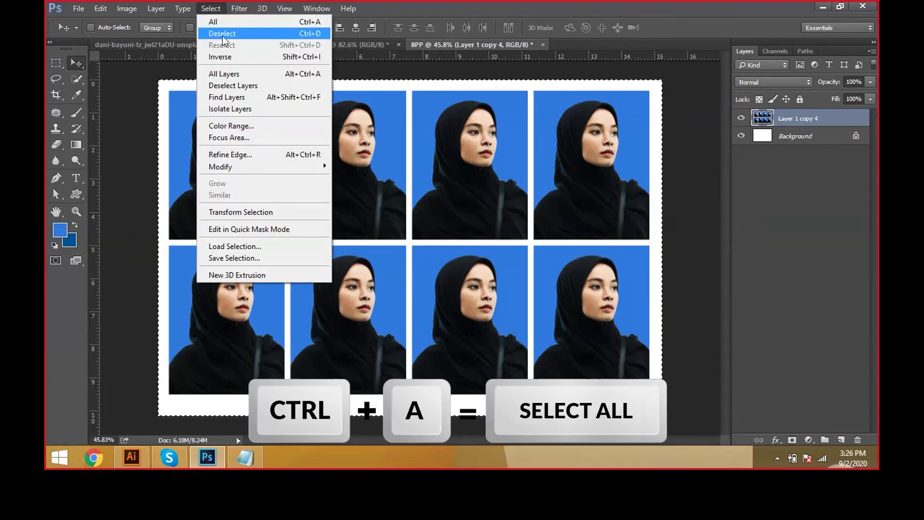
key(Escape)
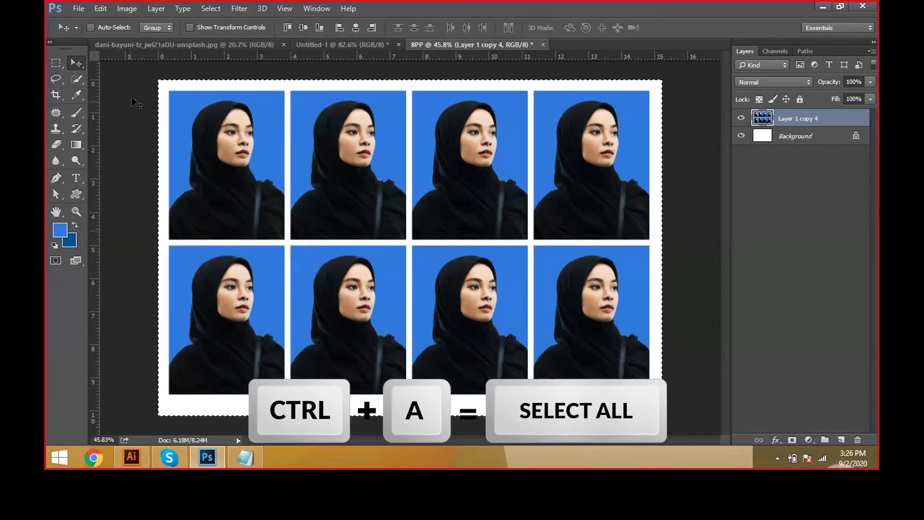
click(304, 29)
click(351, 28)
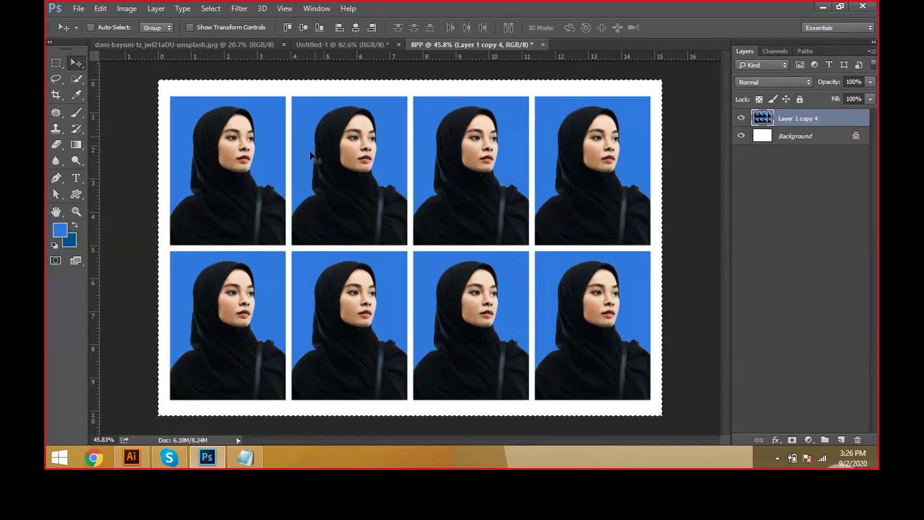
key(ctrl+d)
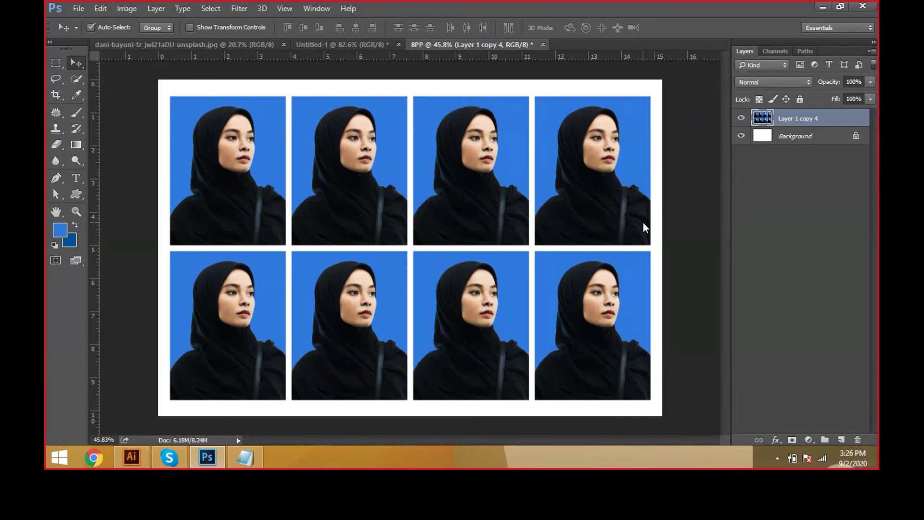
- Save the sheet to the Desktop as 8PP in Photoshop PSD format, with layers and Maximize Compatibility kept on
key(ctrl+shift+s)
click(336, 175)
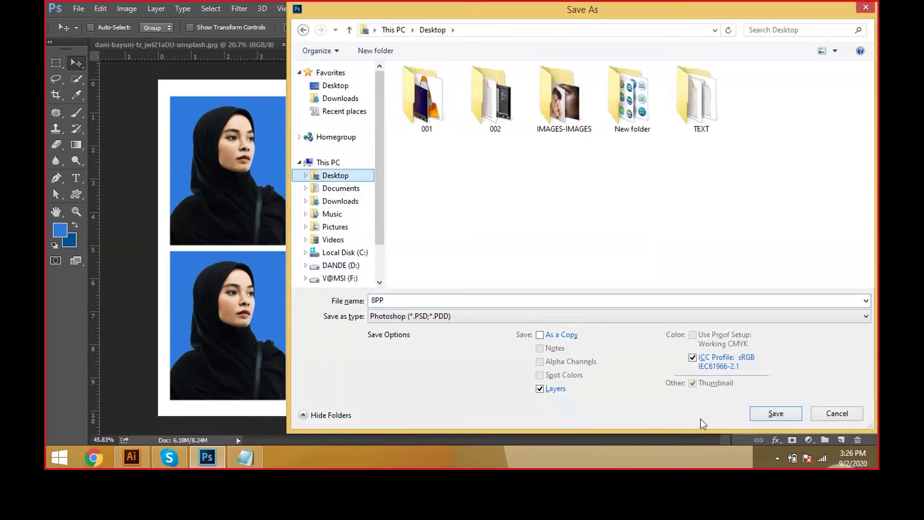
click(779, 415)
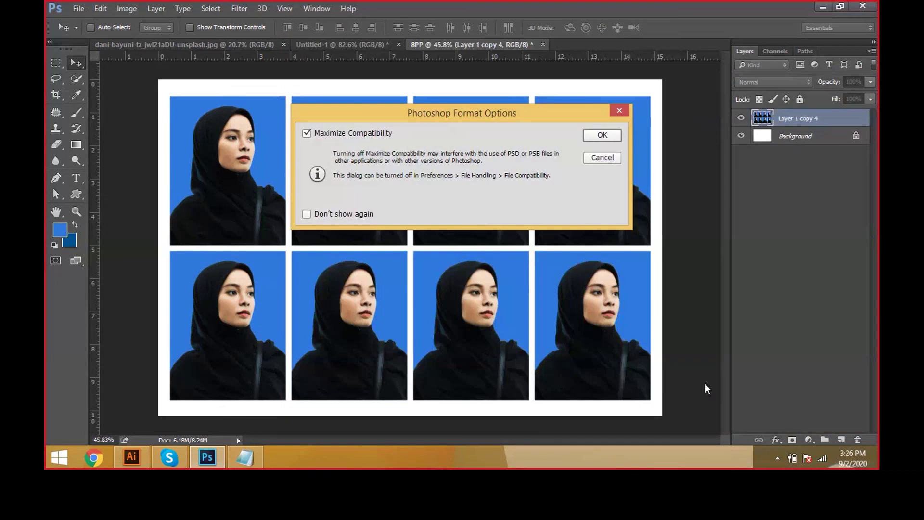
click(597, 135)
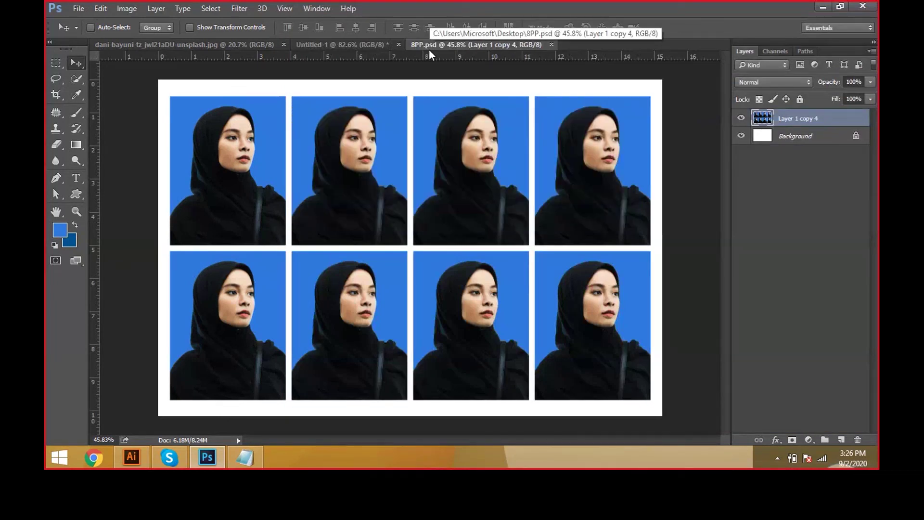
- Save a JPEG copy of the sheet to the Desktop as 8PP at quality 12 (Maximum), Baseline ("Standard")
click(80, 8)
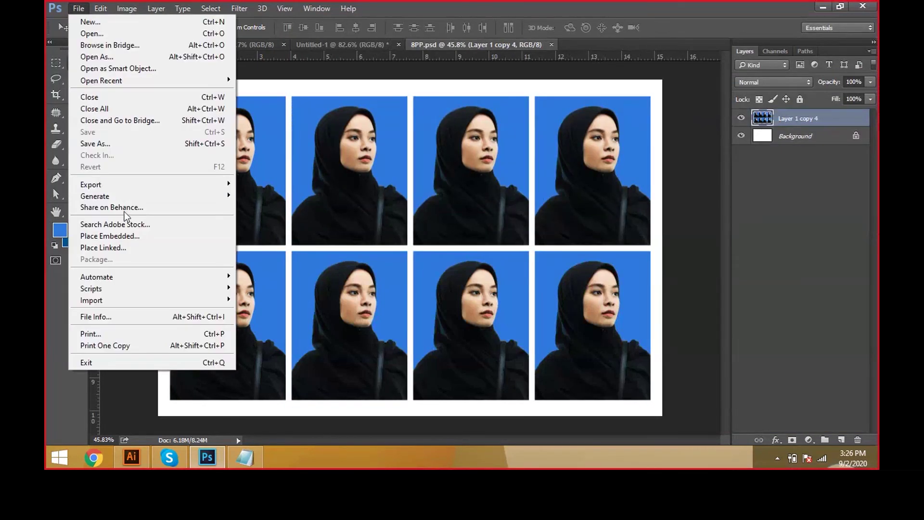
click(126, 143)
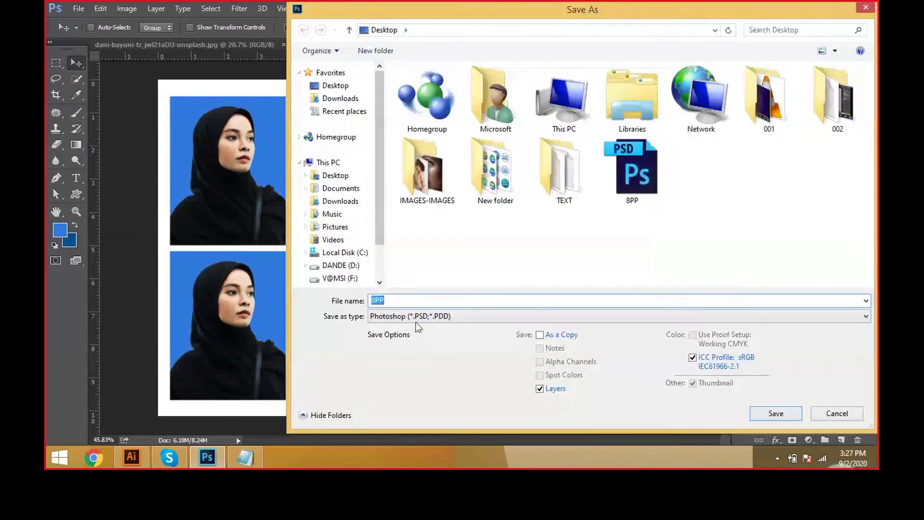
click(414, 316)
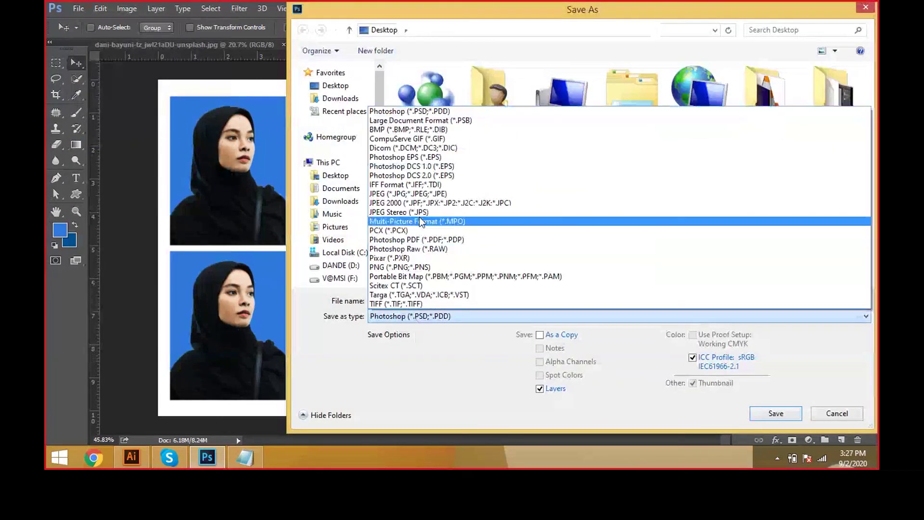
click(425, 194)
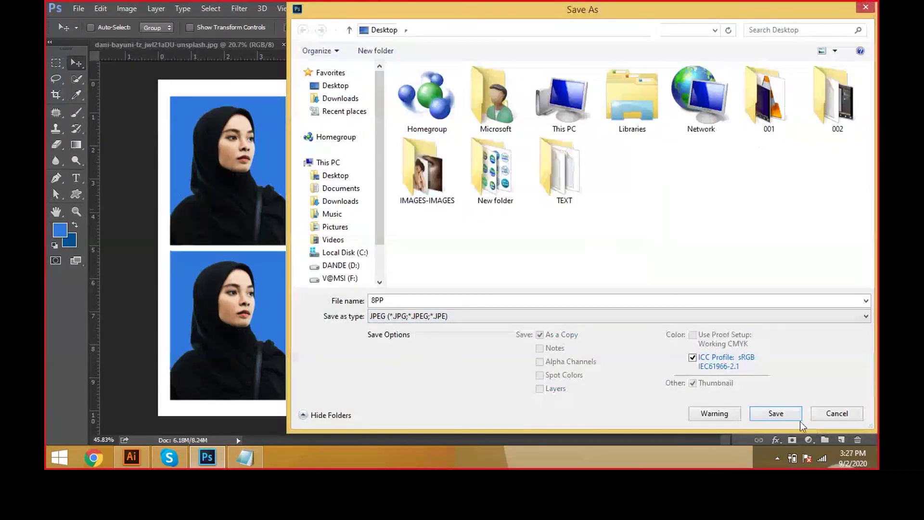
click(764, 412)
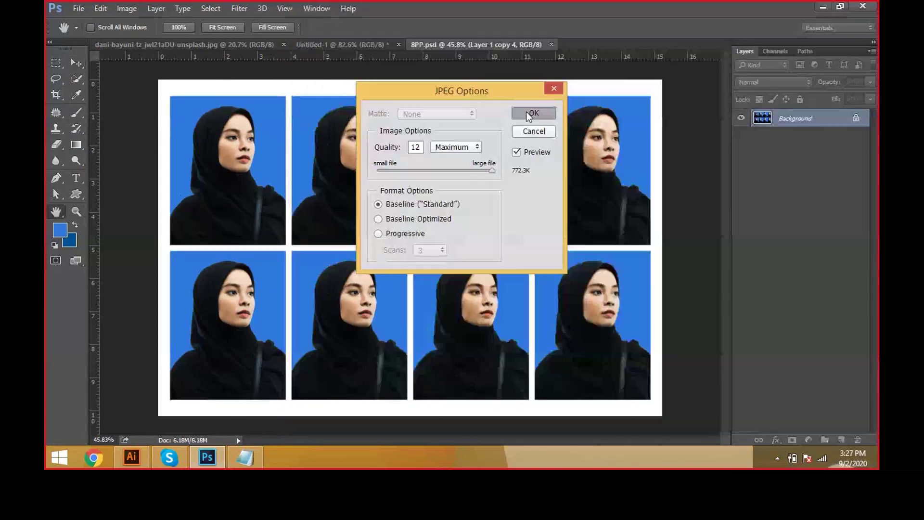
click(526, 112)
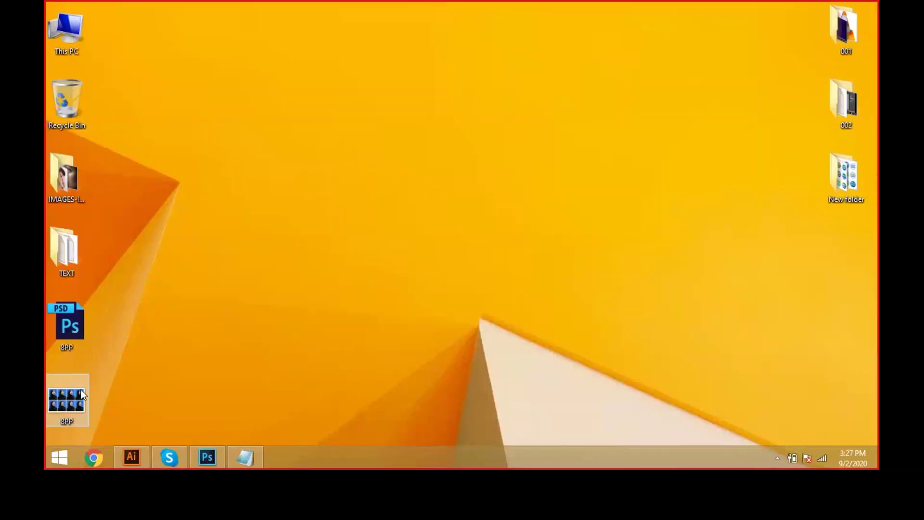
- Open the 8PP JPEG from the desktop in Windows Photo Viewer, inspect the photos up close, and close the viewer
right_click(273, 172)
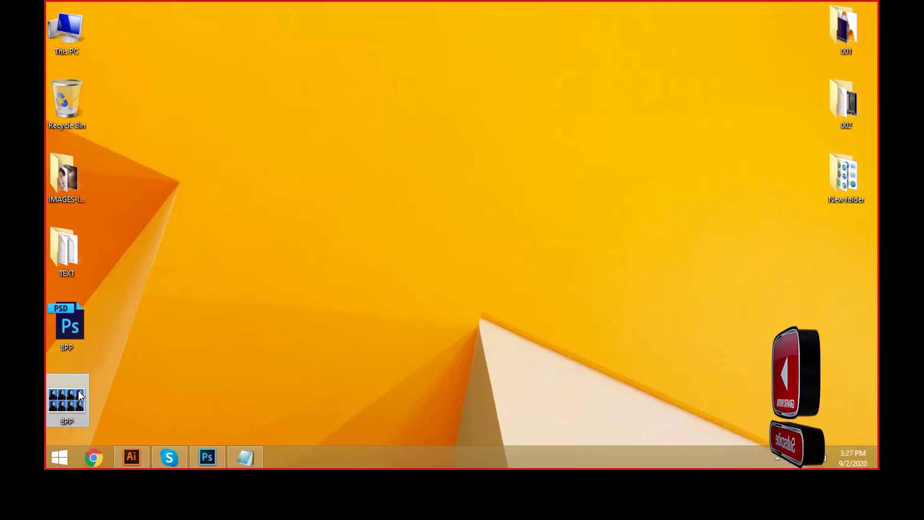
double_click(78, 391)
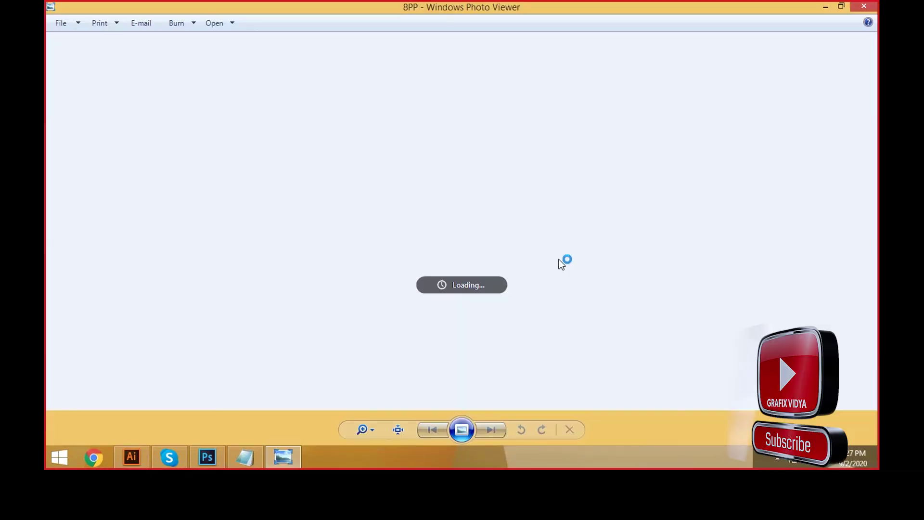
scroll(519, 120, up, 4)
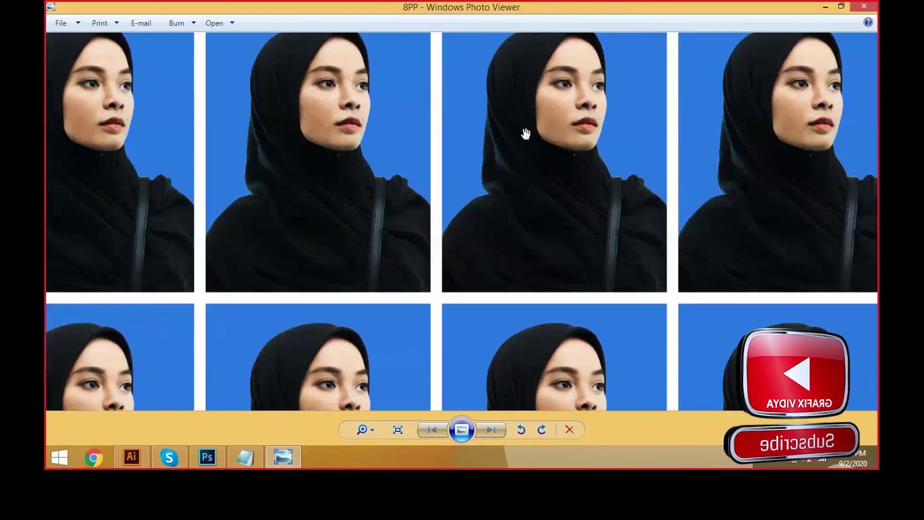
scroll(491, 238, down, 4)
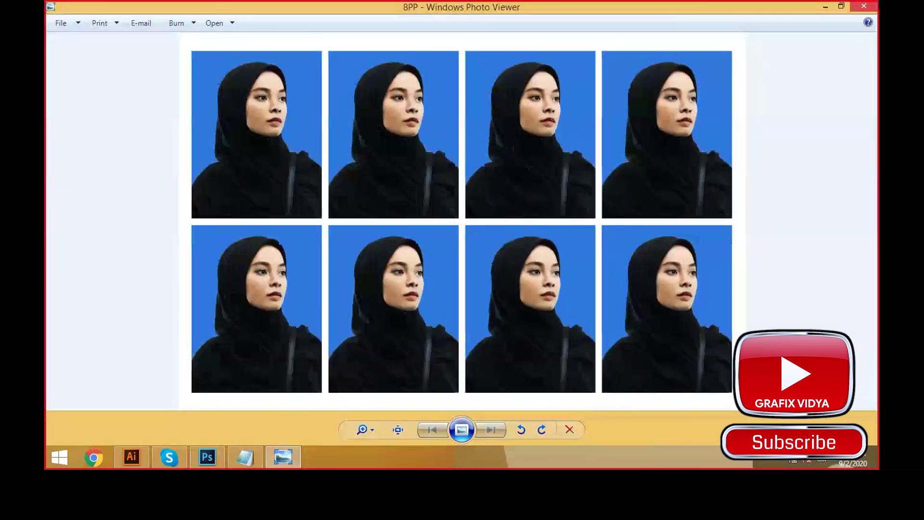
key(alt+F4)
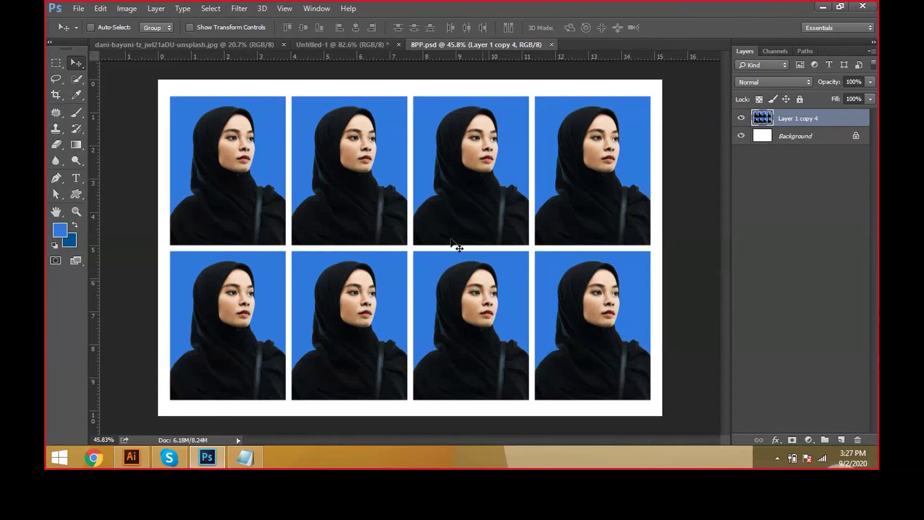
- Close 8PP.psd and the original dani-bayuni unsplash photo in Photoshop, leaving only the Untitled-1 passport photo open
key(ctrl+n)
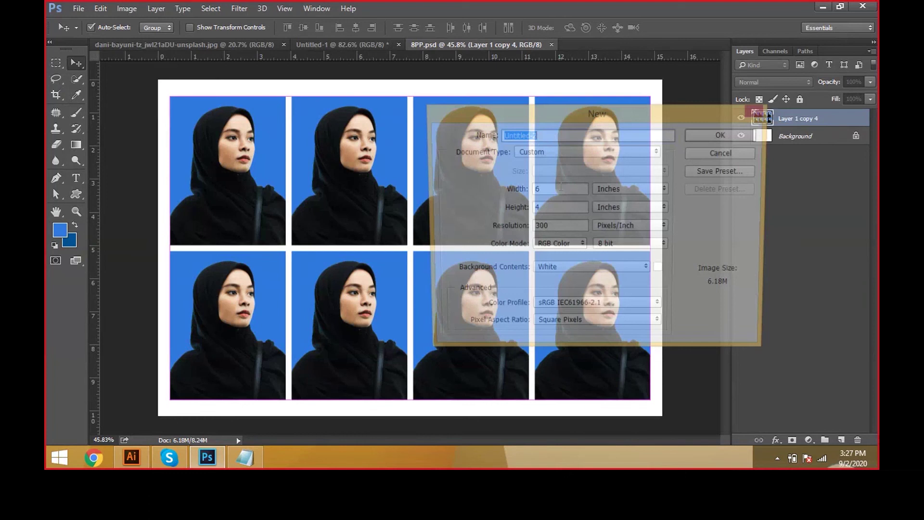
key(Escape)
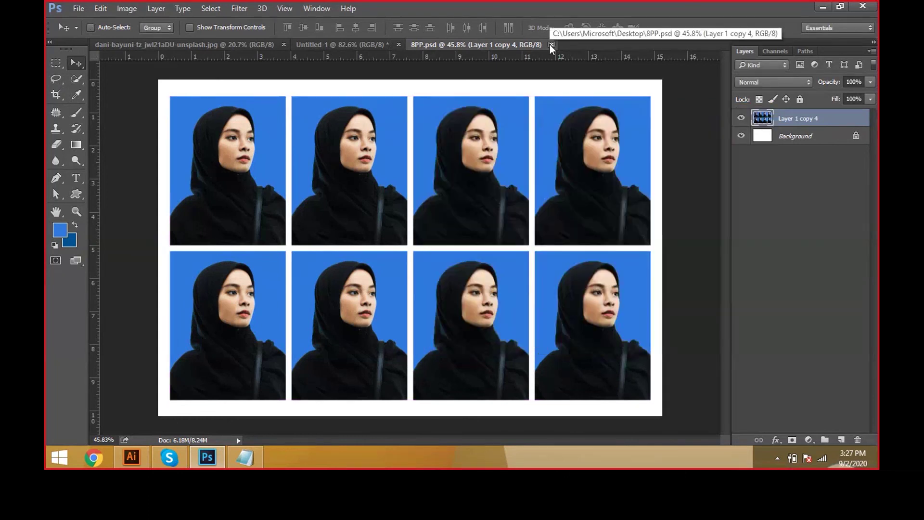
click(551, 44)
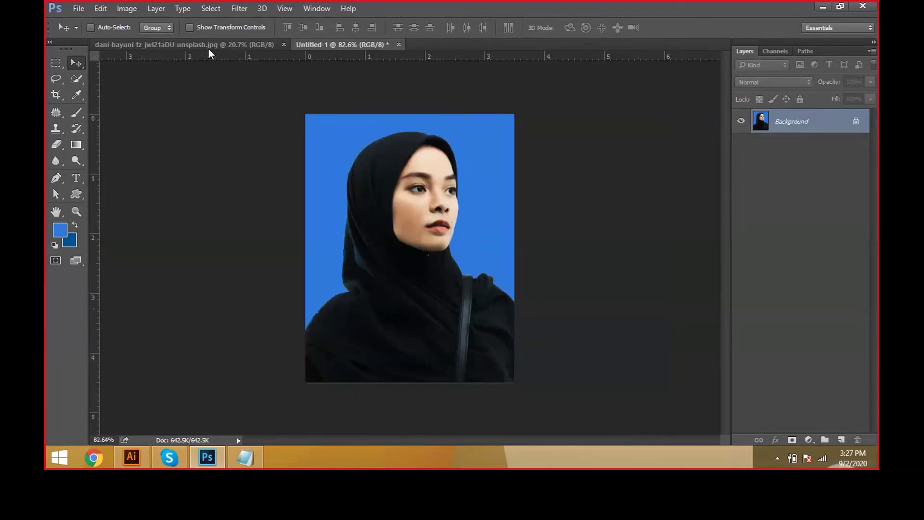
click(209, 49)
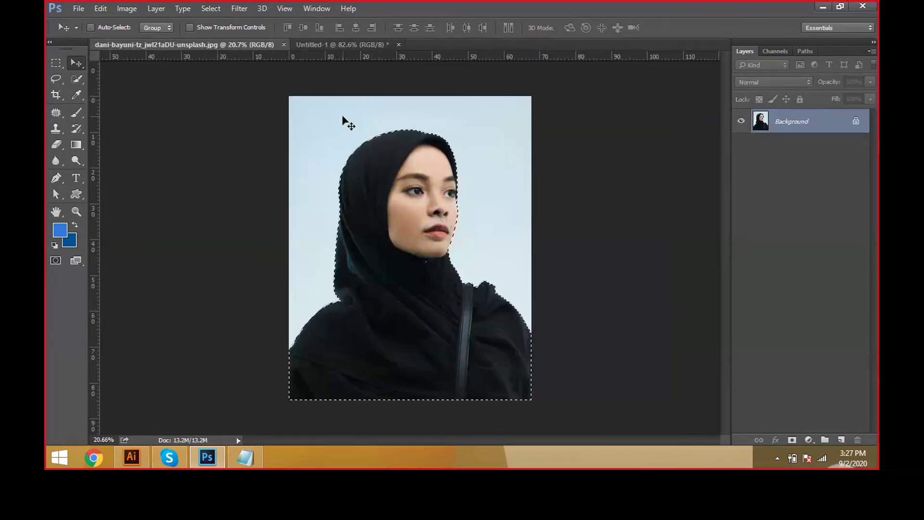
click(284, 45)
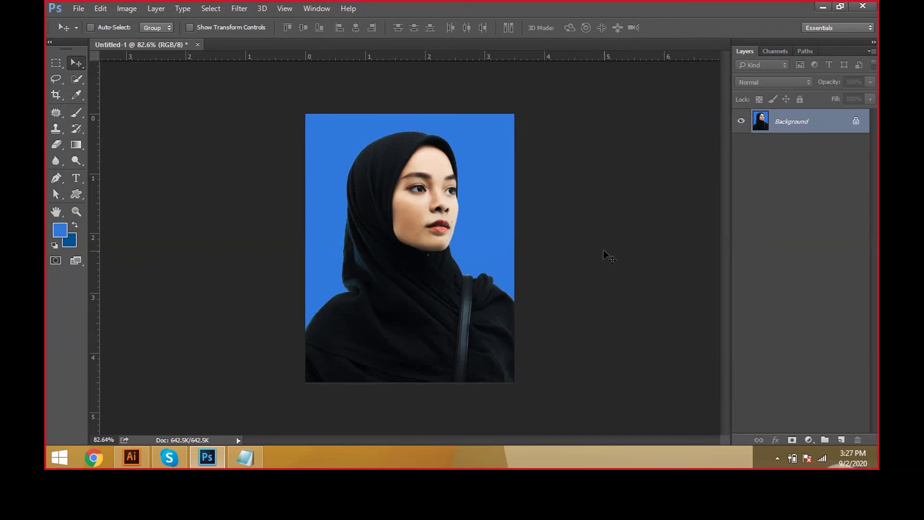
- Create a white 12 × 8 inch RGB document at 300 pixels/inch and switch back to the Untitled-1 passport photo
key(ctrl+n)
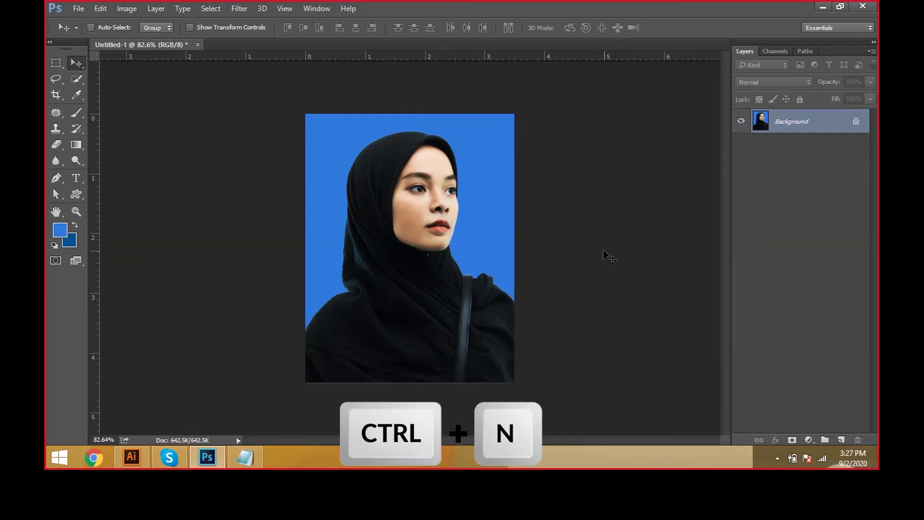
double_click(563, 190)
text(12)
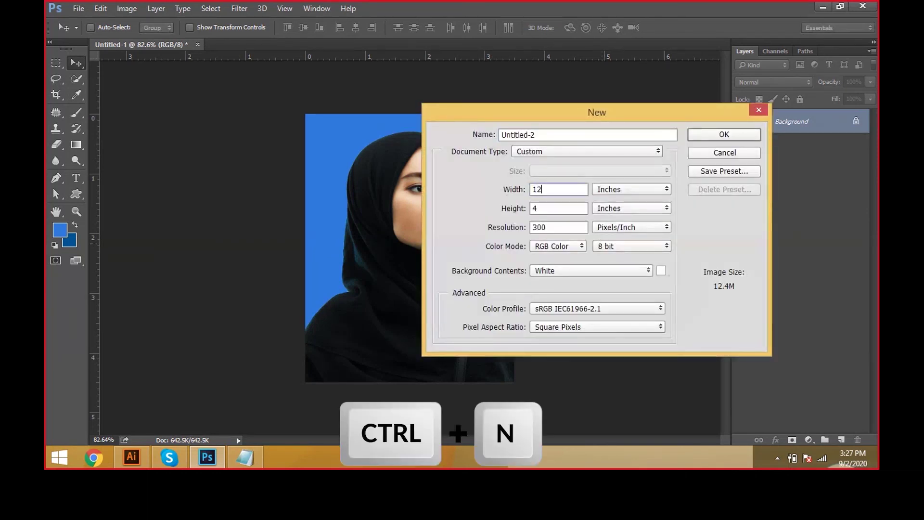
key(Tab)
text(8)
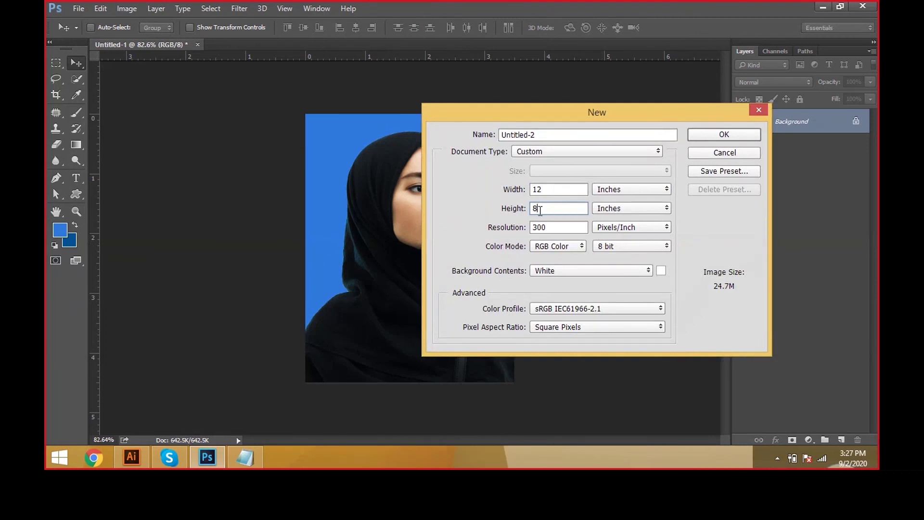
click(724, 135)
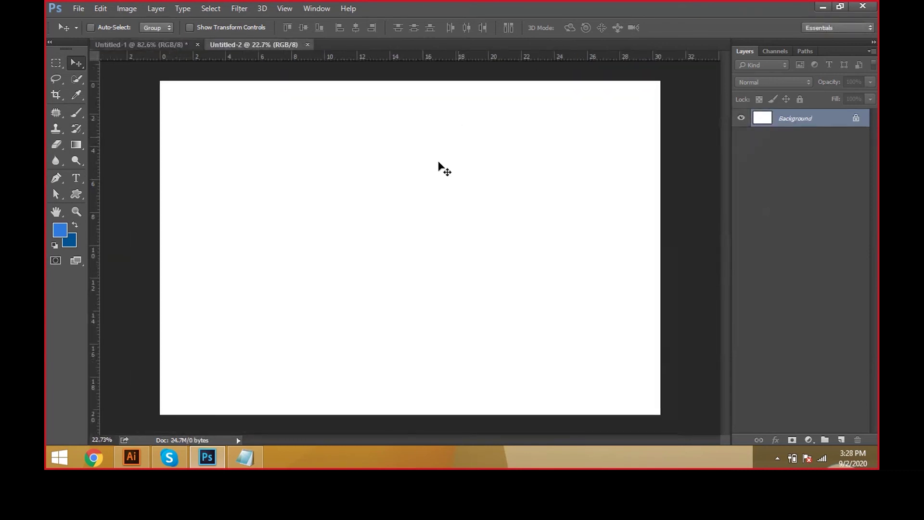
key(ctrl+Tab)
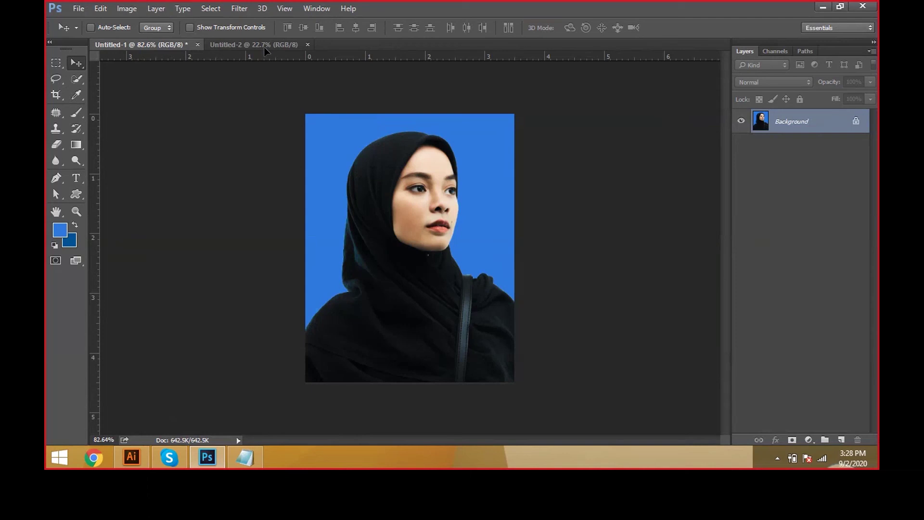
- Copy the passport photo into the upper-left corner of the 12 × 8 inch document and transform-duplicate it alongside with a narrow gap
drag(264, 46, 234, 134)
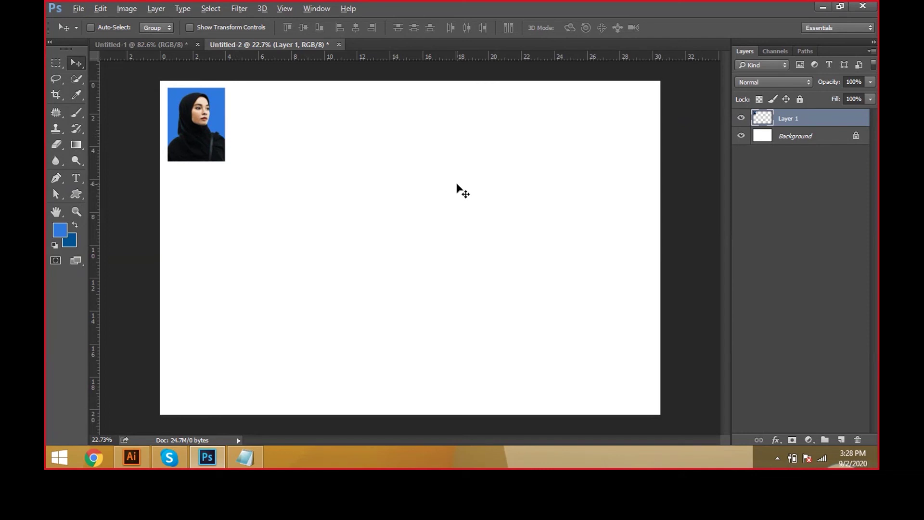
key(ctrl+alt+t)
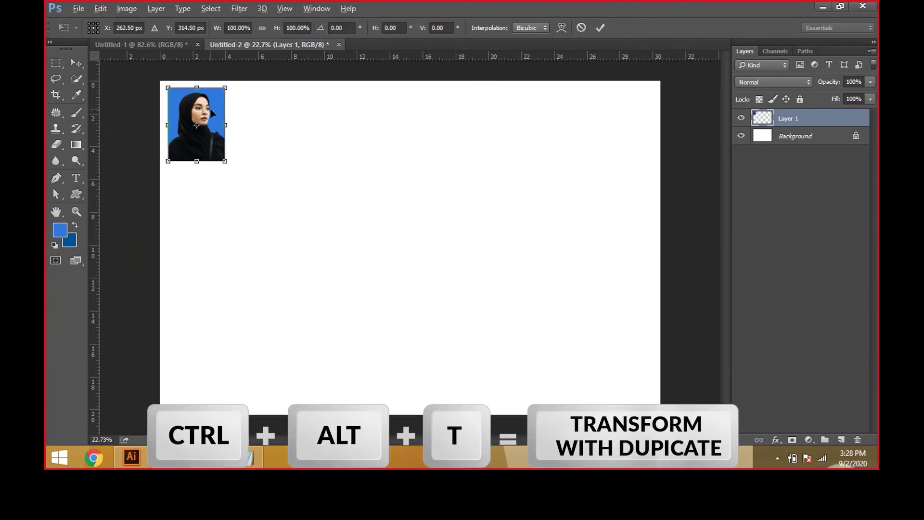
drag(212, 113, 268, 111)
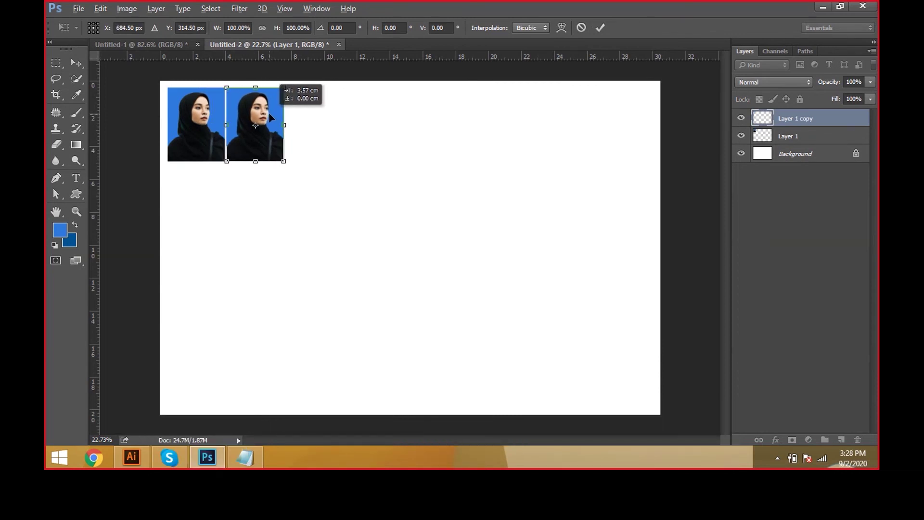
drag(268, 112, 271, 112)
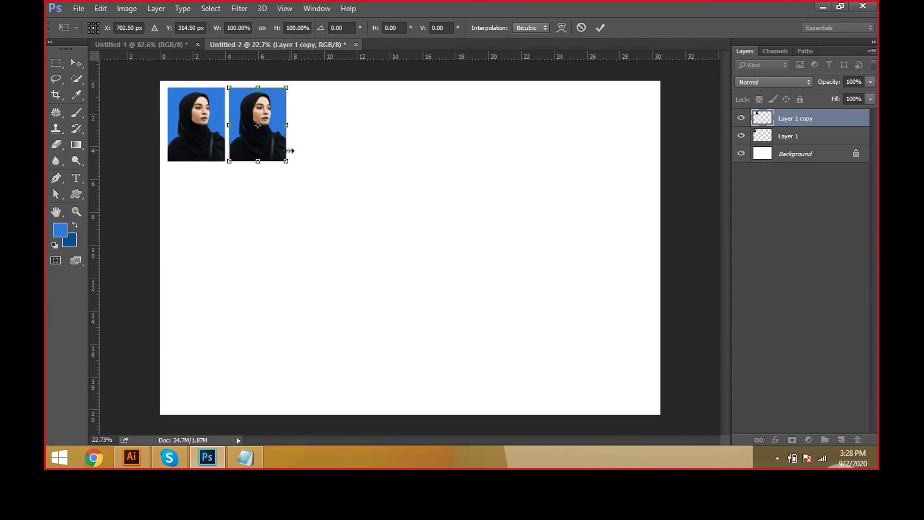
key(Return)
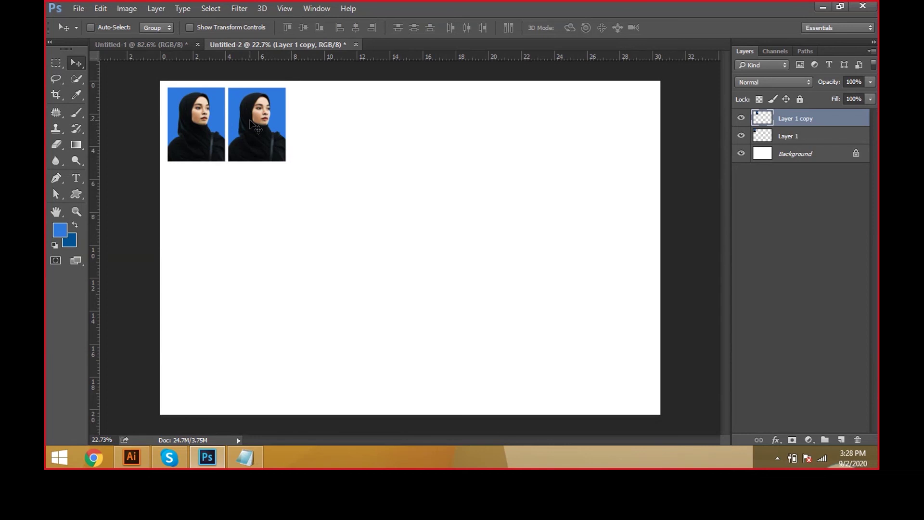
- Repeat the duplicating transform six times to complete a row of eight passport photos across the sheet
key(ctrl+plus)
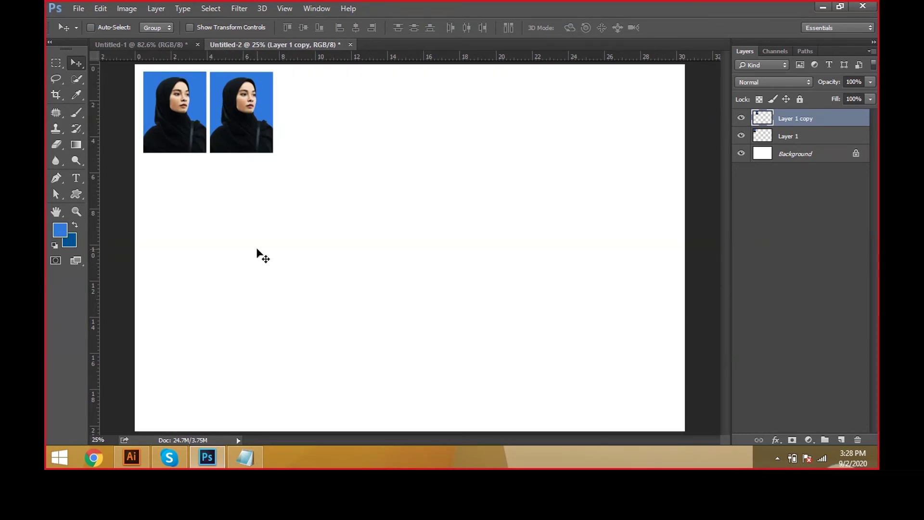
key(ctrl+alt+shift+t)
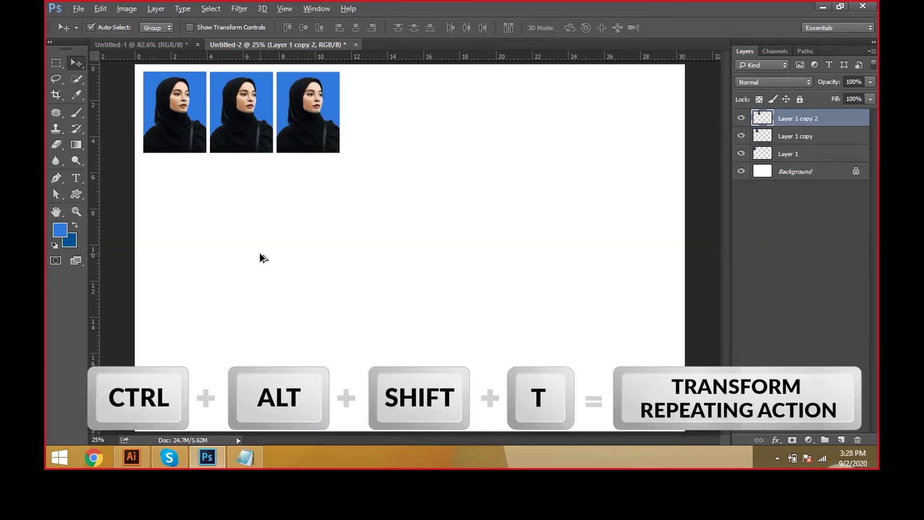
key(ctrl+alt+shift+t)
key(ctrl+alt+shift+t)
key(ctrl+alt+shift+t)
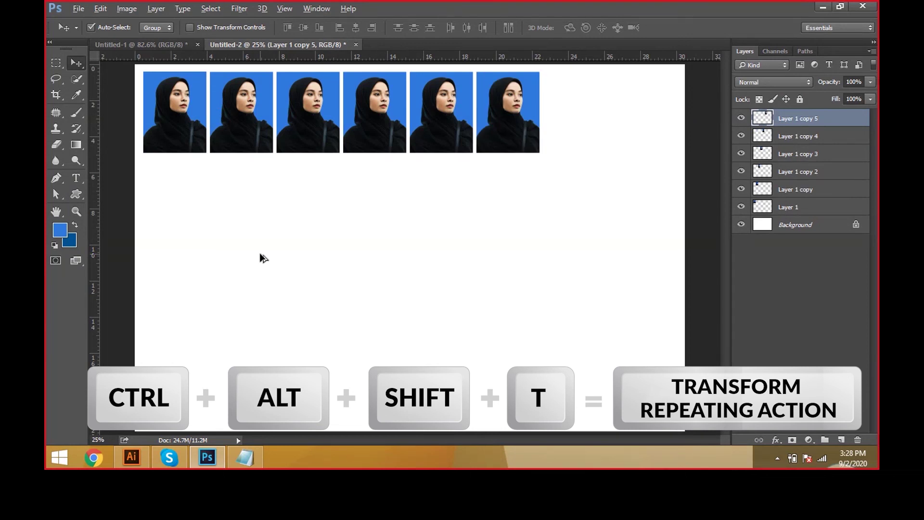
key(ctrl+alt+shift+t)
key(ctrl+alt+shift+t)
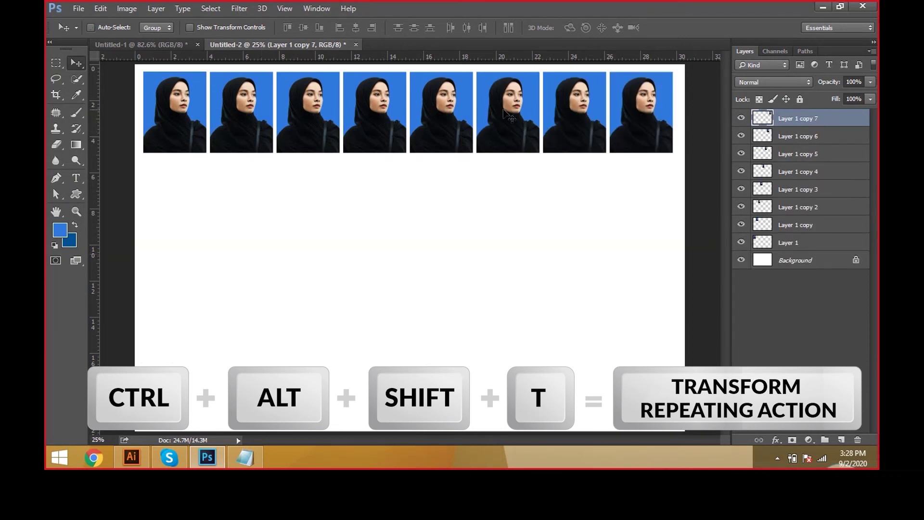
- Select all eight photo layers from Layer 1 copy 7 down to Layer 1 and merge them into one layer
ctrl+click(817, 141)
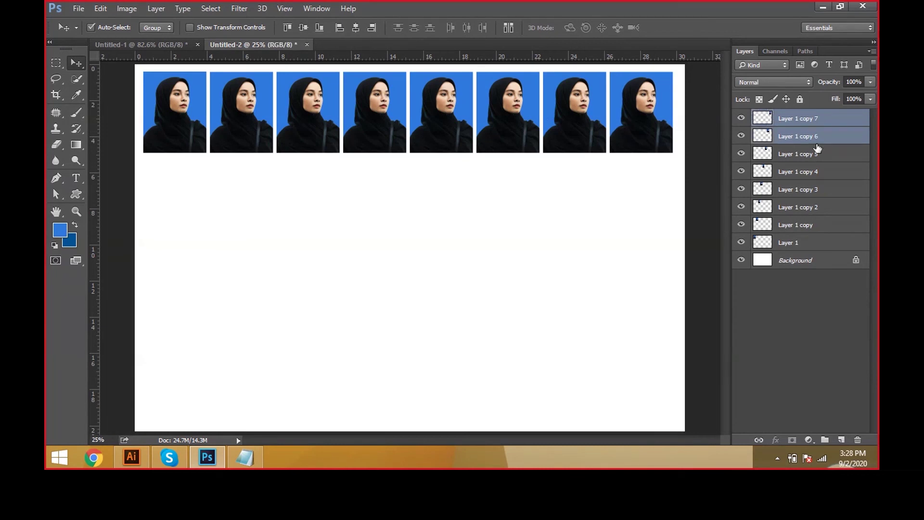
ctrl+click(817, 153)
ctrl+click(815, 172)
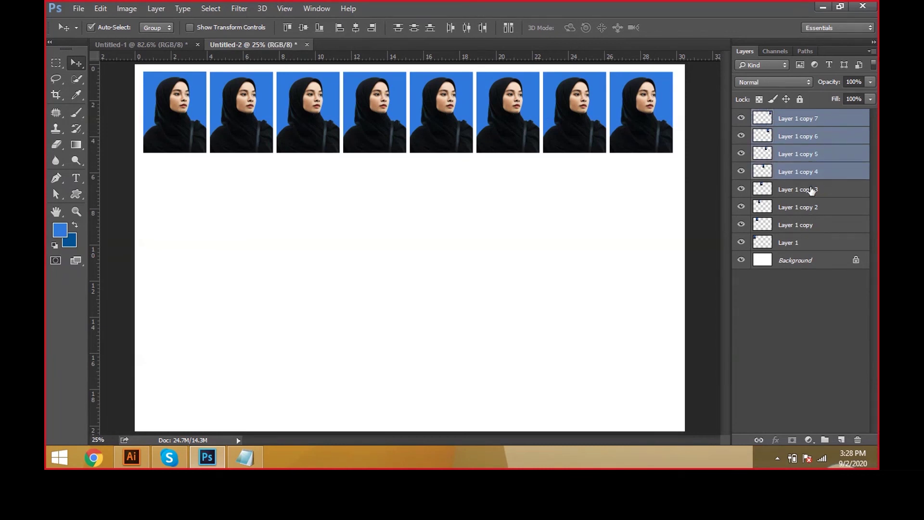
shift+click(795, 242)
click(156, 8)
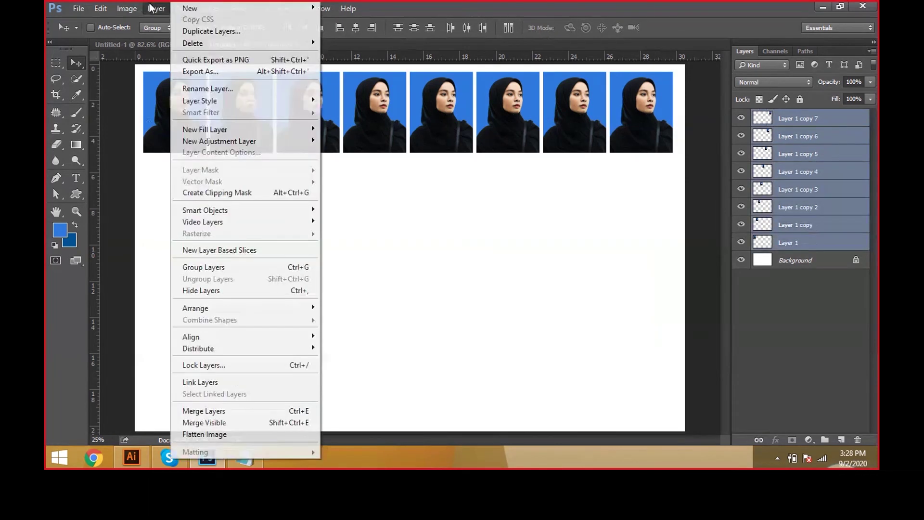
click(189, 412)
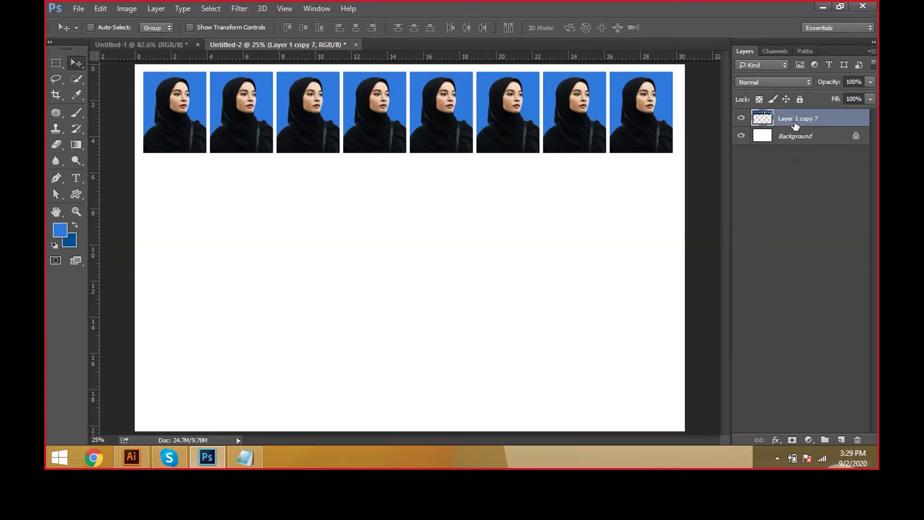
- Transform-duplicate the row of eight photos below itself with a narrow gap, and repeat the transform until the sheet has four rows
key(ctrl)
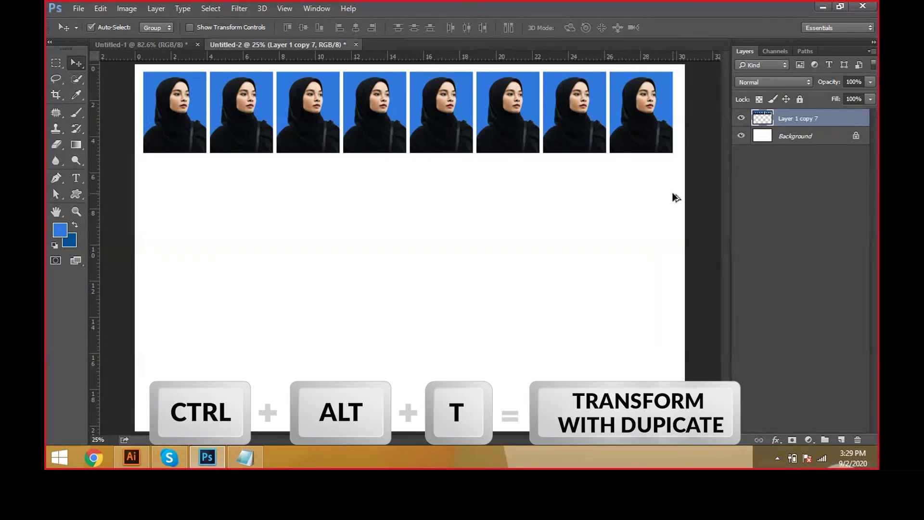
key(ctrl+alt+t)
drag(637, 126, 647, 196)
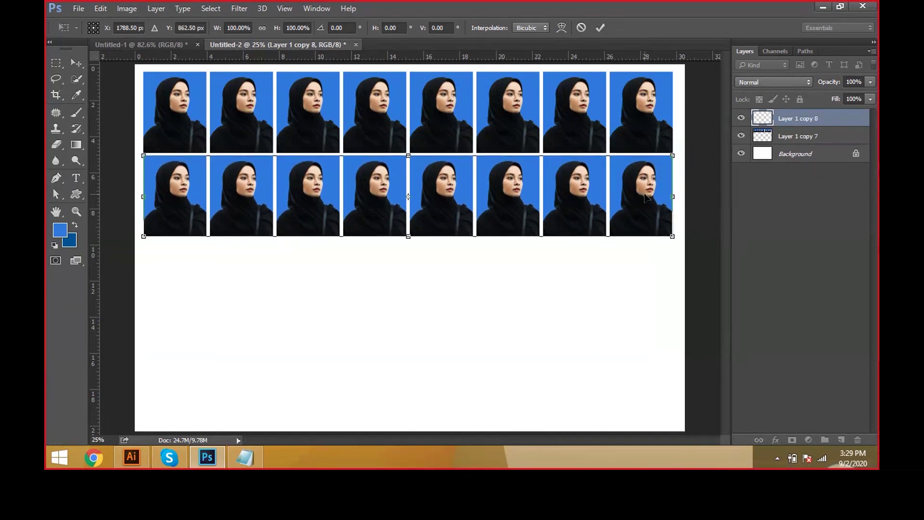
key(Down)
key(Down)
key(Down)
key(Down)
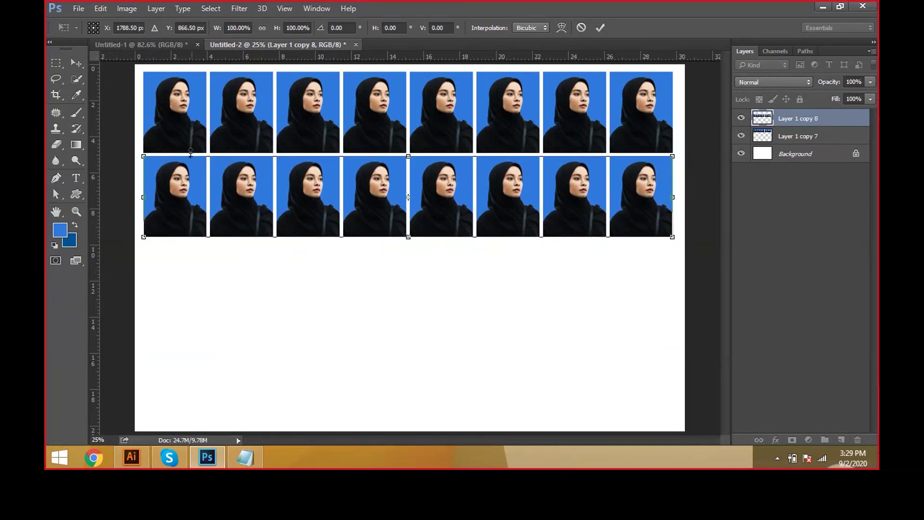
key(ctrl+z)
key(ctrl+z)
key(Return)
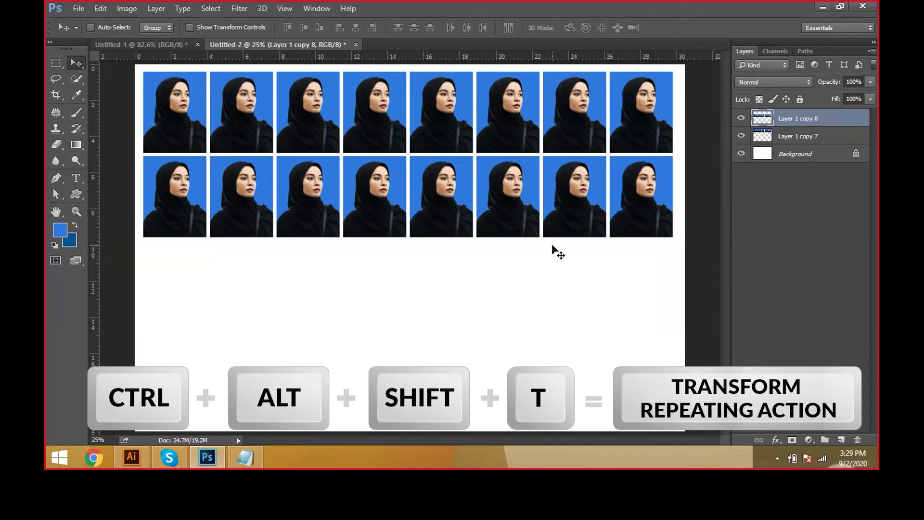
key(ctrl+alt+shift+t)
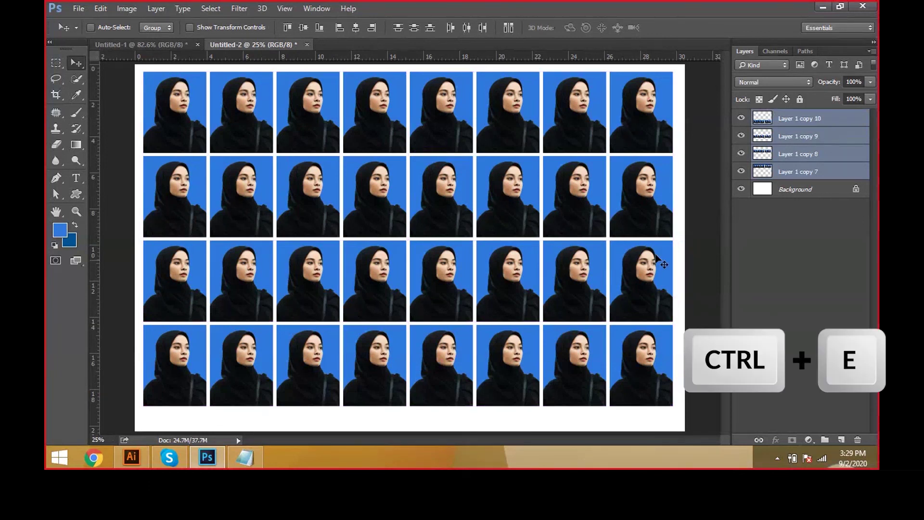
- Merge the four row layers and rename the merged layer 32 PP
click(156, 9)
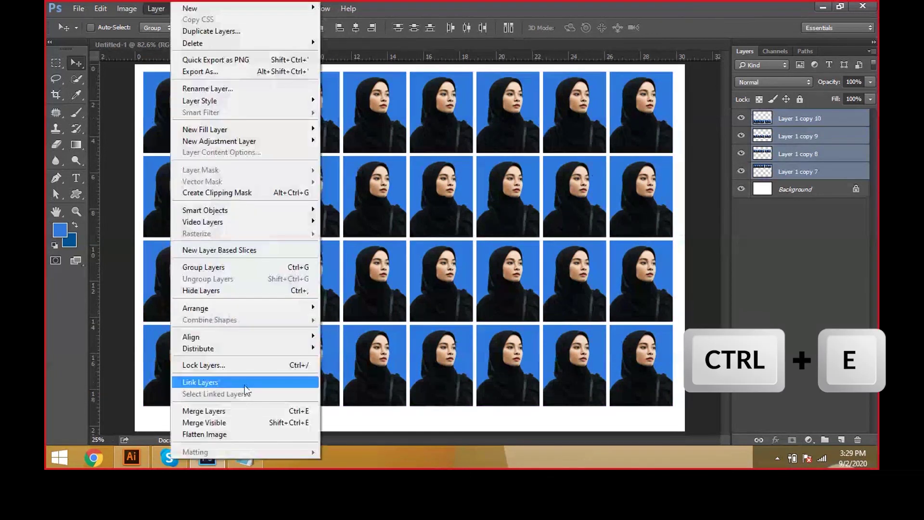
click(239, 411)
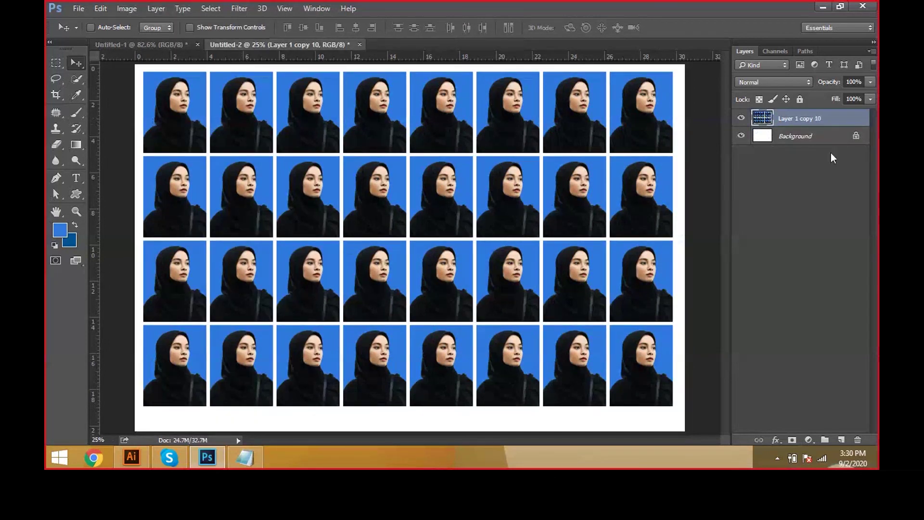
click(818, 136)
click(812, 120)
double_click(797, 119)
text(32 PP)
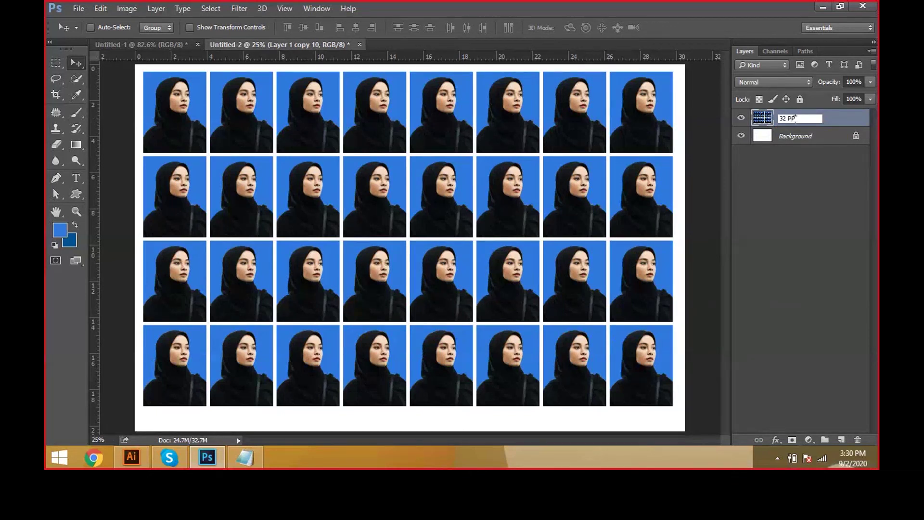
click(799, 136)
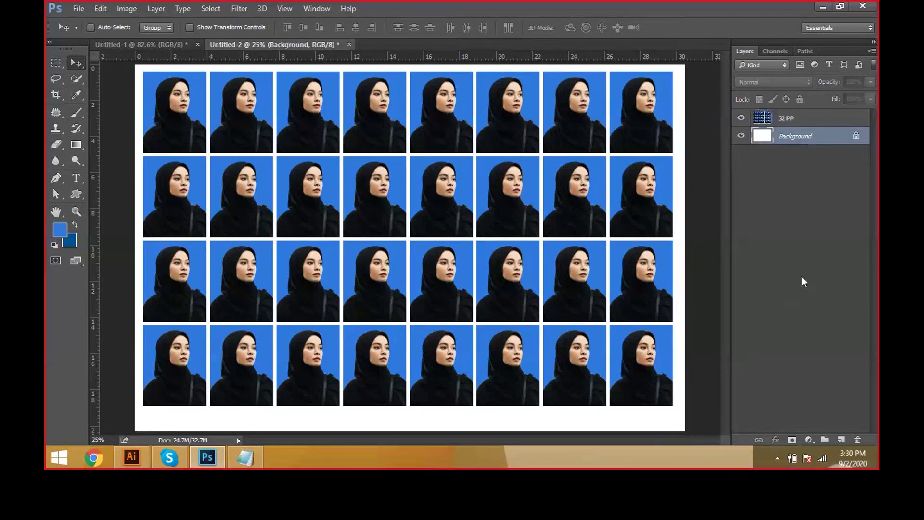
- Select the whole canvas, centre the 32 PP layer on it vertically and horizontally, and deselect
key(ctrl)
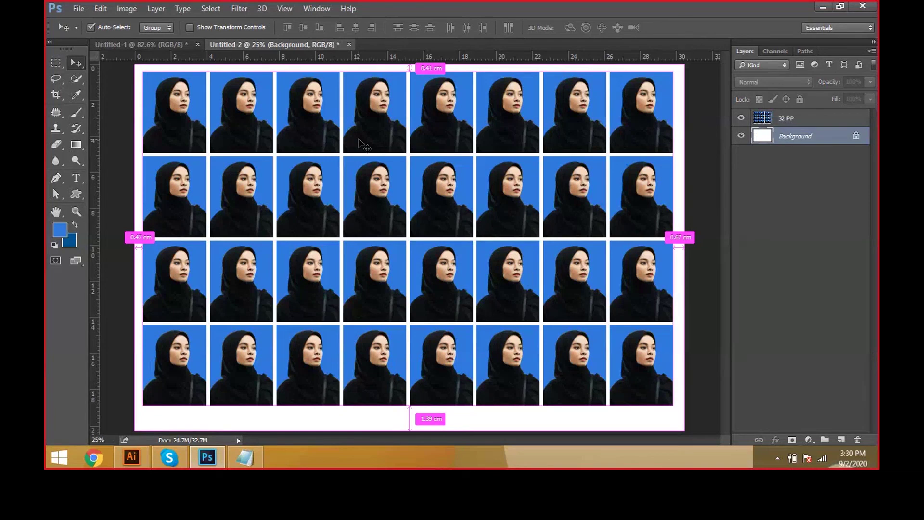
key(ctrl+a)
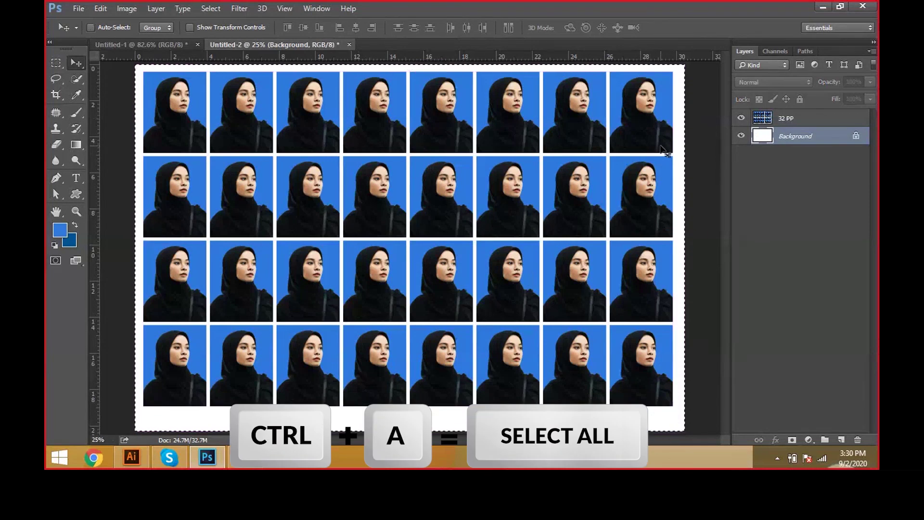
click(785, 119)
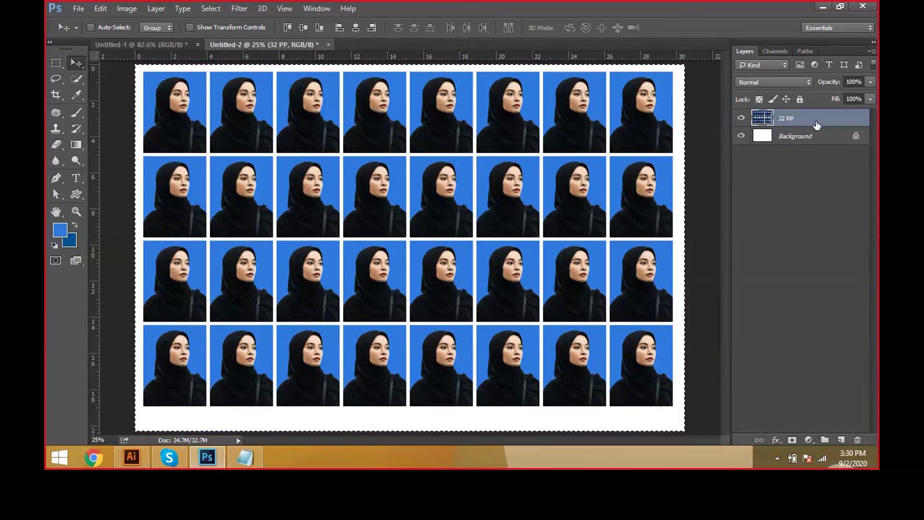
click(302, 28)
click(355, 28)
key(ctrl+d)
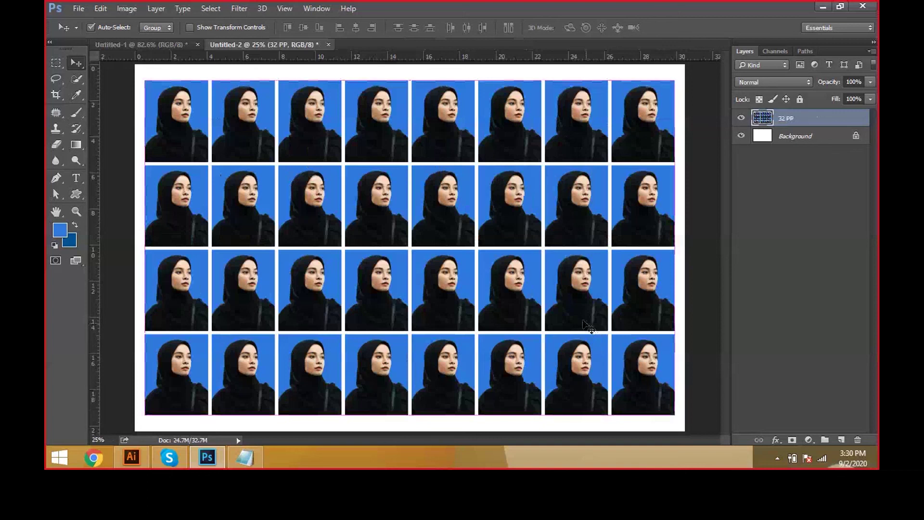
- Save the sheet to the Desktop as a Photoshop PSD file named 32 PP with the default format options
key(ctrl+s)
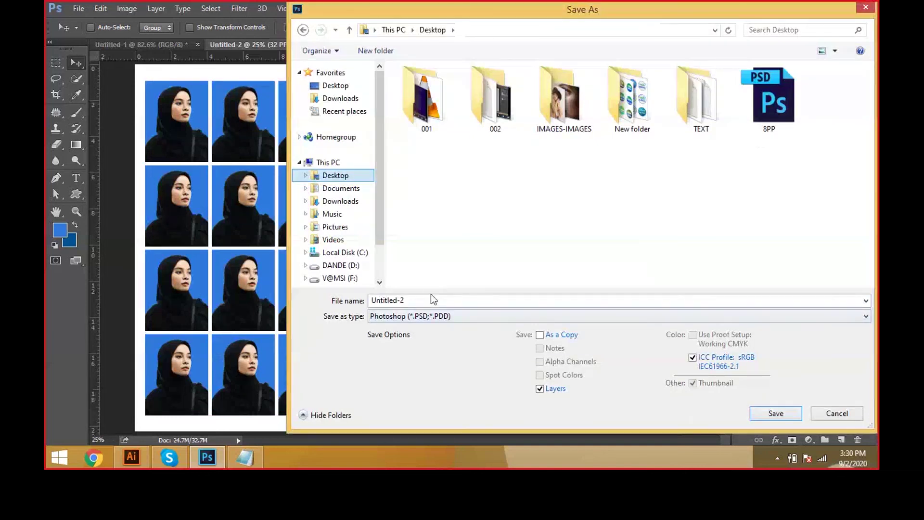
click(431, 297)
text(32 P)
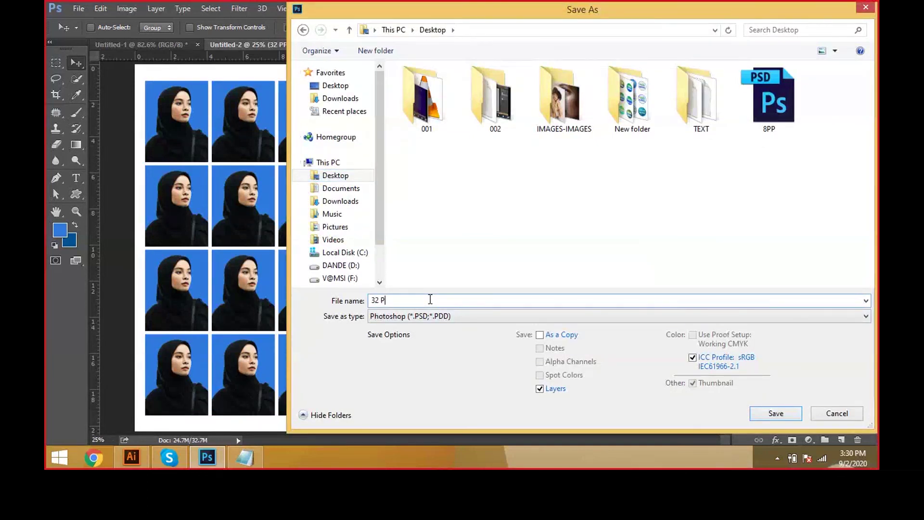
text(P)
key(Return)
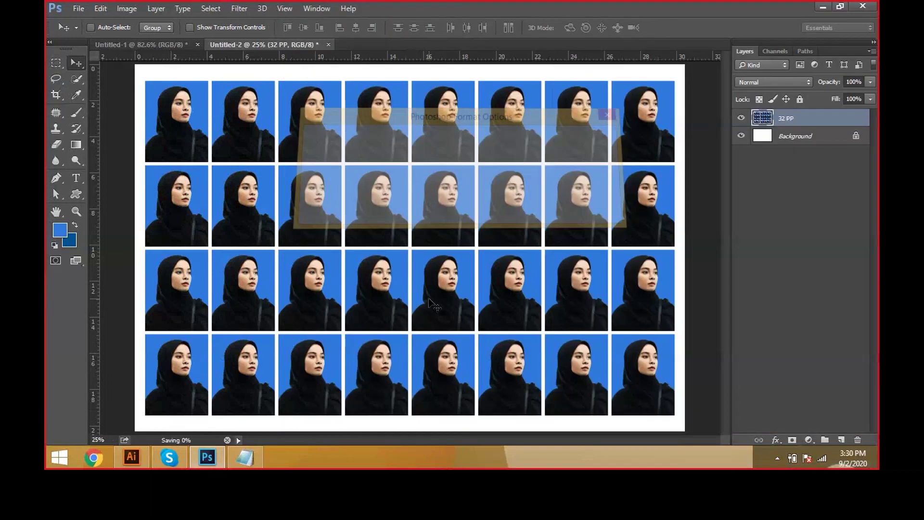
key(Return)
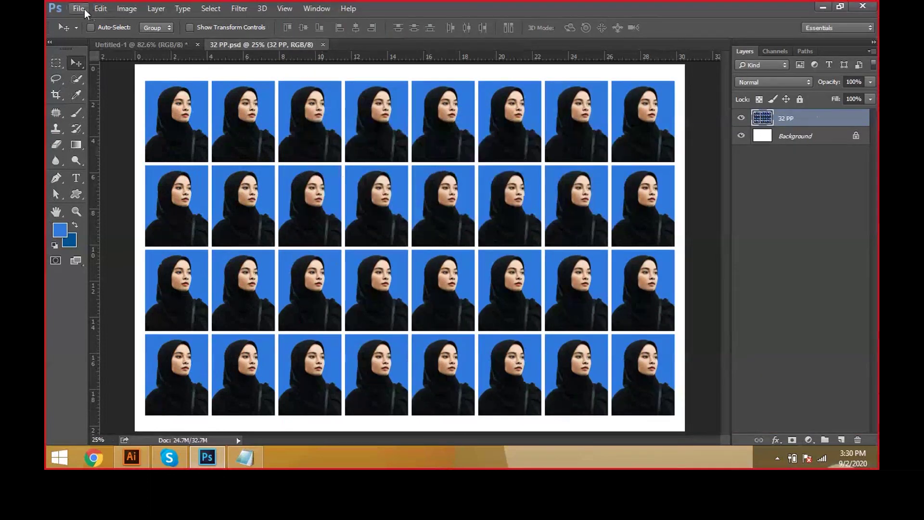
- Save a JPEG copy of the sheet to the Desktop as 32 PP with the default JPEG options, and close the document
click(84, 11)
click(112, 140)
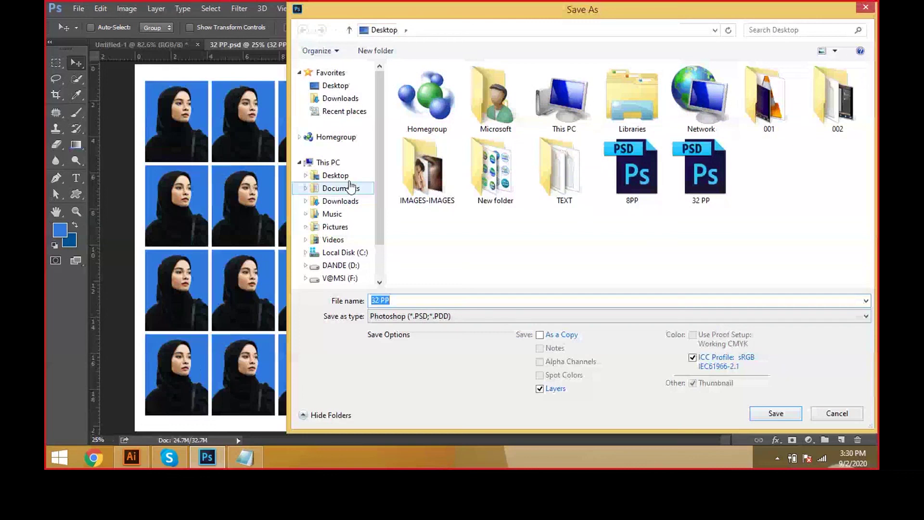
click(348, 177)
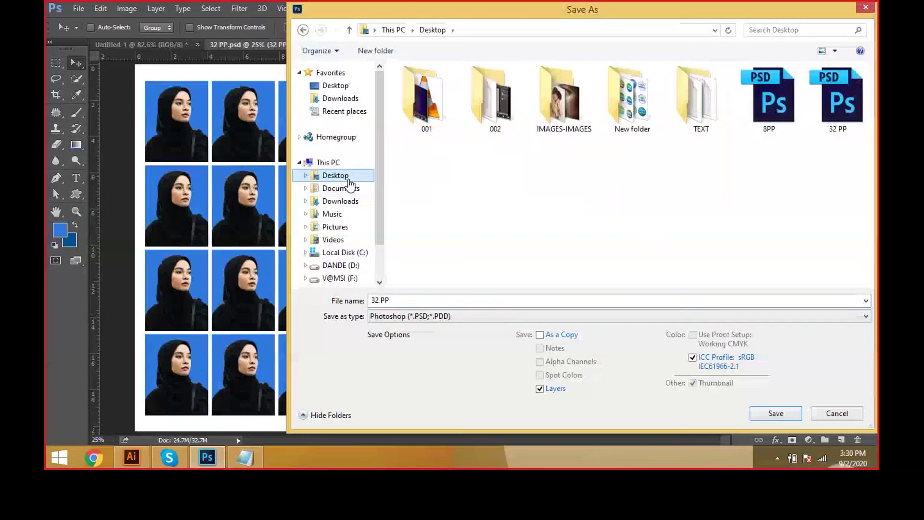
click(440, 316)
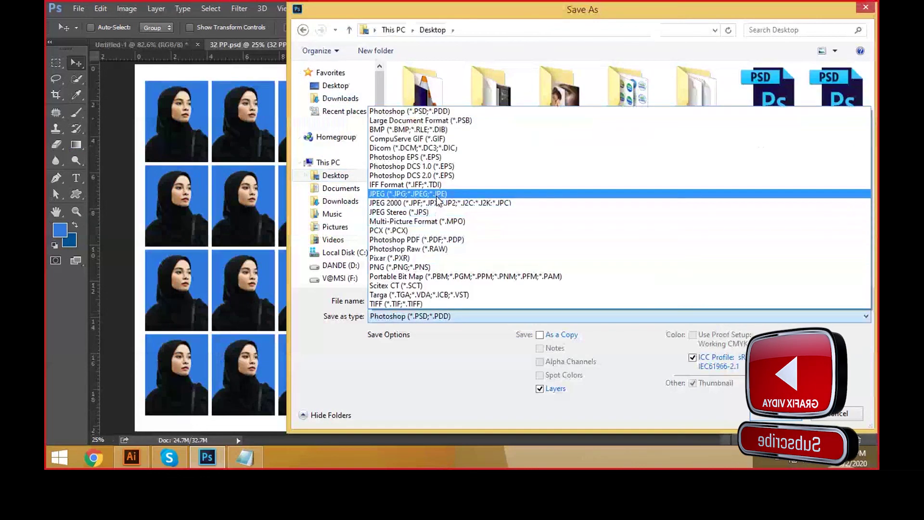
click(423, 193)
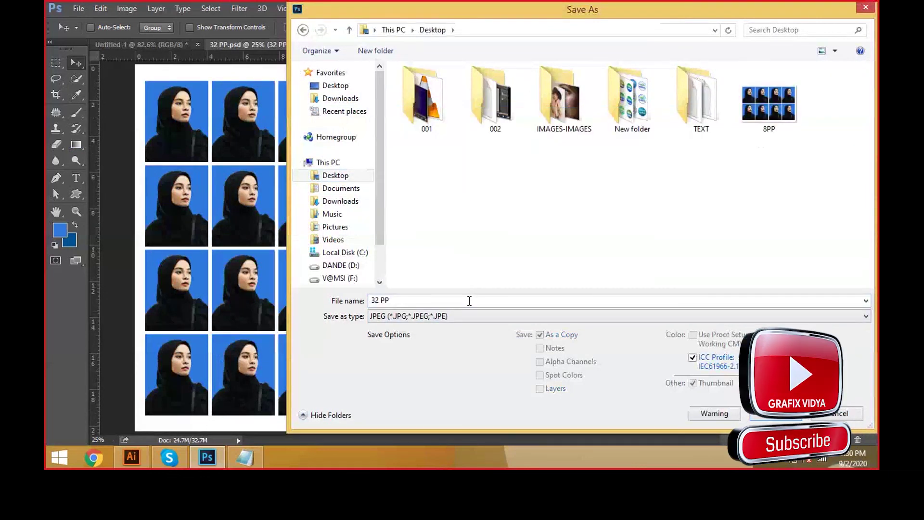
click(471, 300)
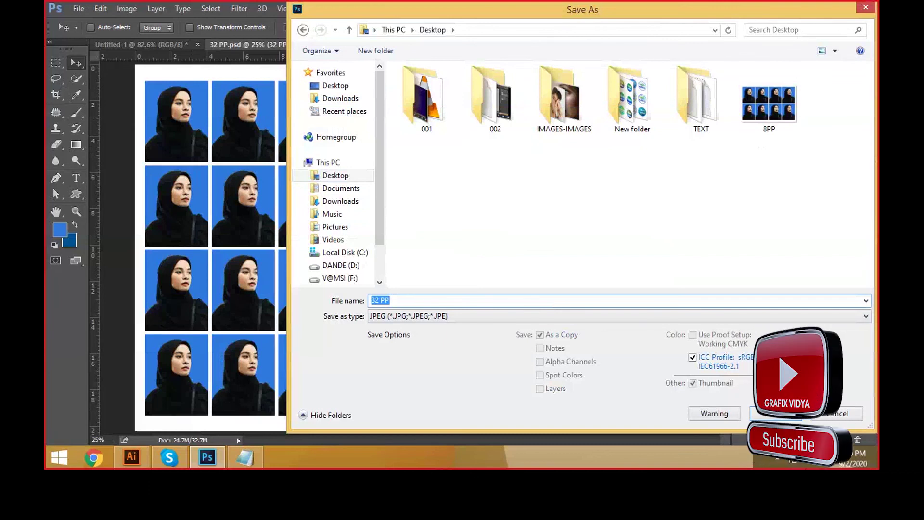
click(784, 418)
click(541, 115)
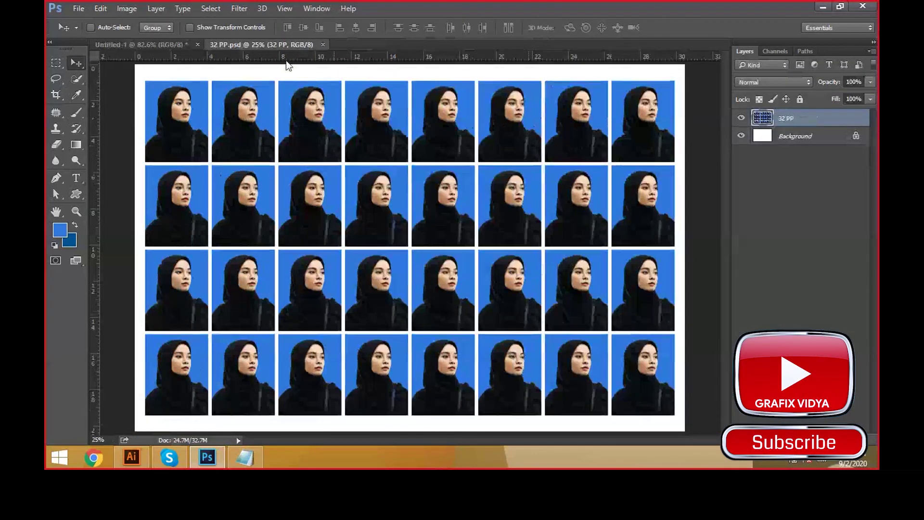
key(ctrl+w)
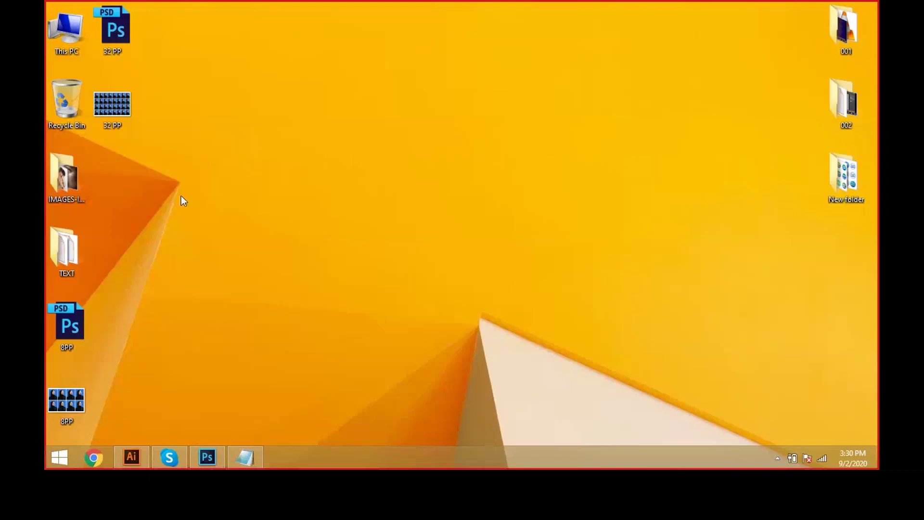
- View the saved 32 PP and 8PP JPEG sheets from the Desktop in Windows Photo Viewer, and close the viewer
double_click(67, 401)
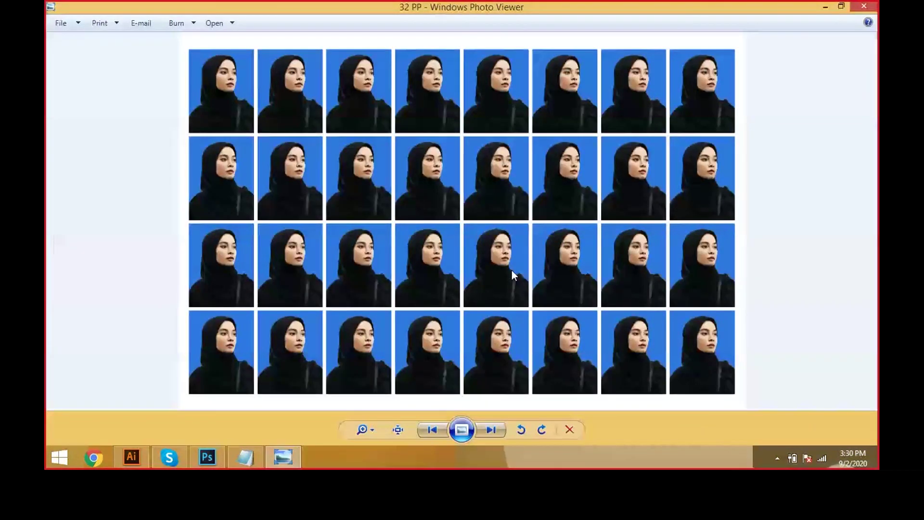
key(Right)
key(Left)
key(Right)
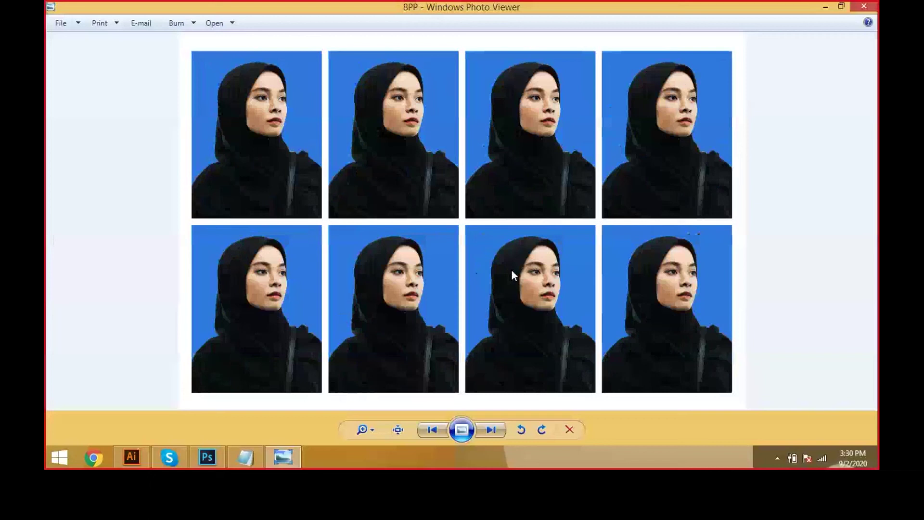
key(Left)
click(861, 8)
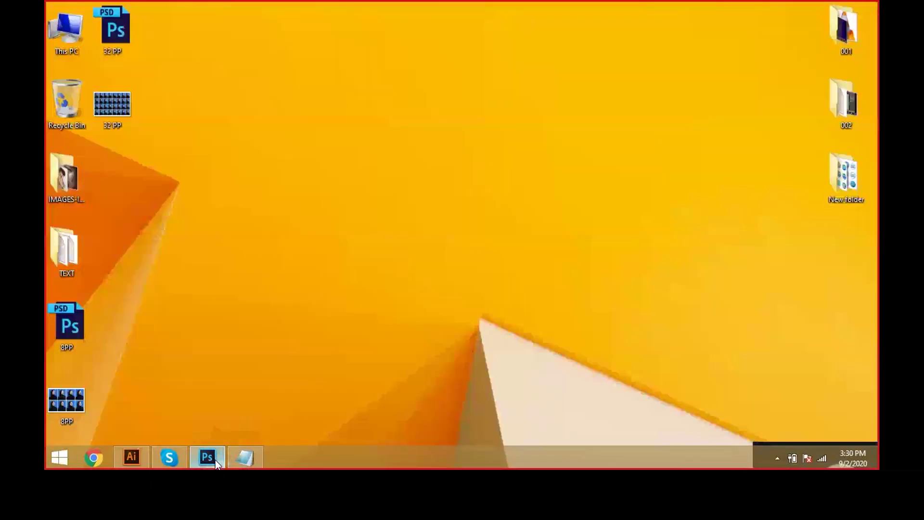
- Switch back to Photoshop and create a 19 × 13 inch document at 300 pixels/inch in RGB Color with white background contents
click(207, 457)
key(ctrl+n)
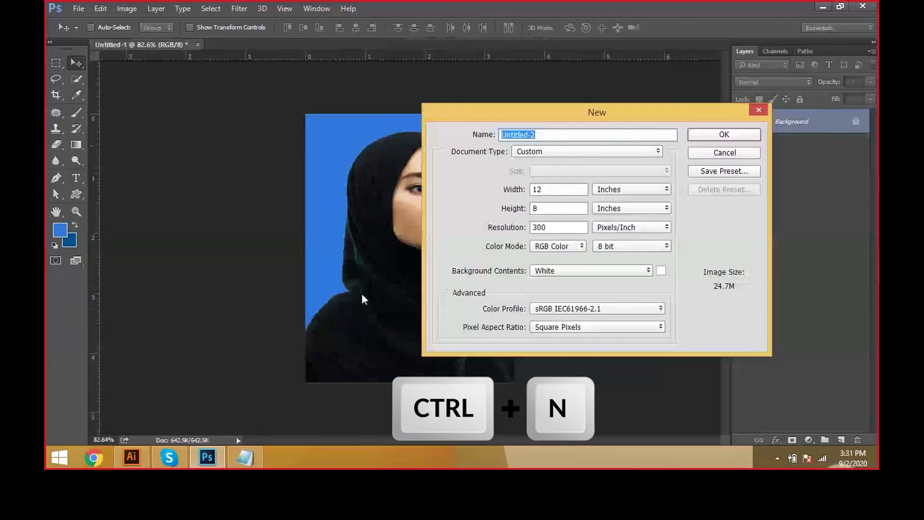
double_click(537, 189)
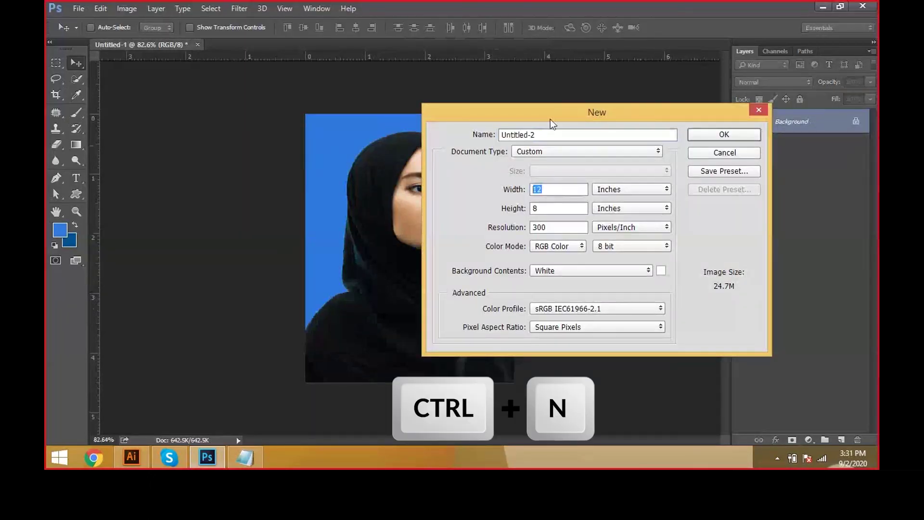
drag(550, 120, 605, 117)
text(19)
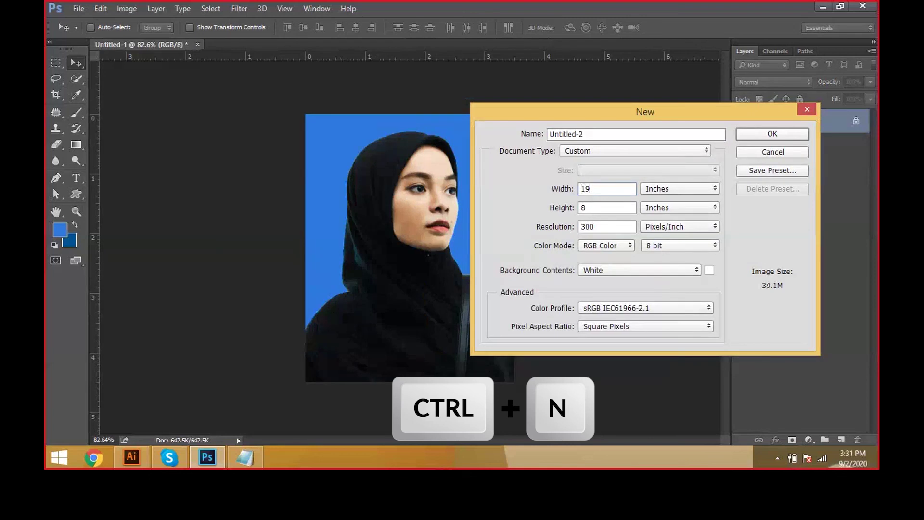
key(Tab)
key(Tab)
text(13)
double_click(582, 189)
double_click(583, 208)
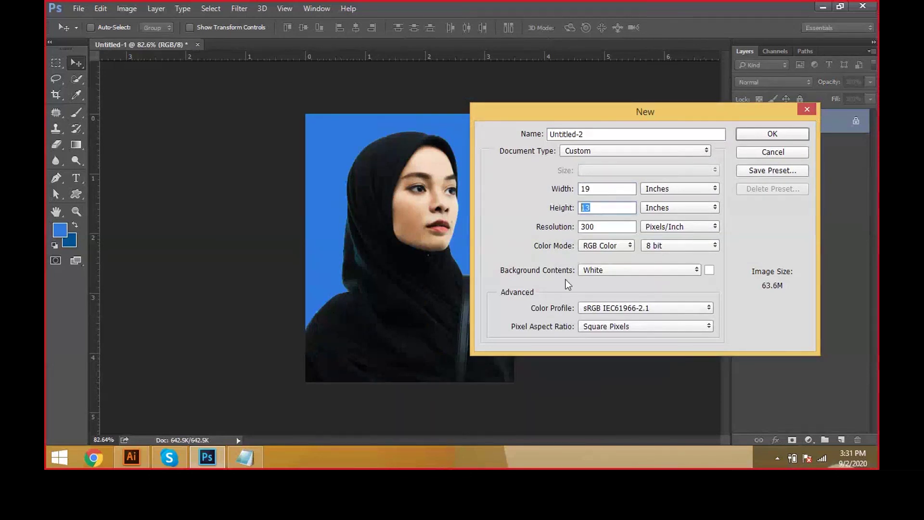
key(Tab)
key(Tab)
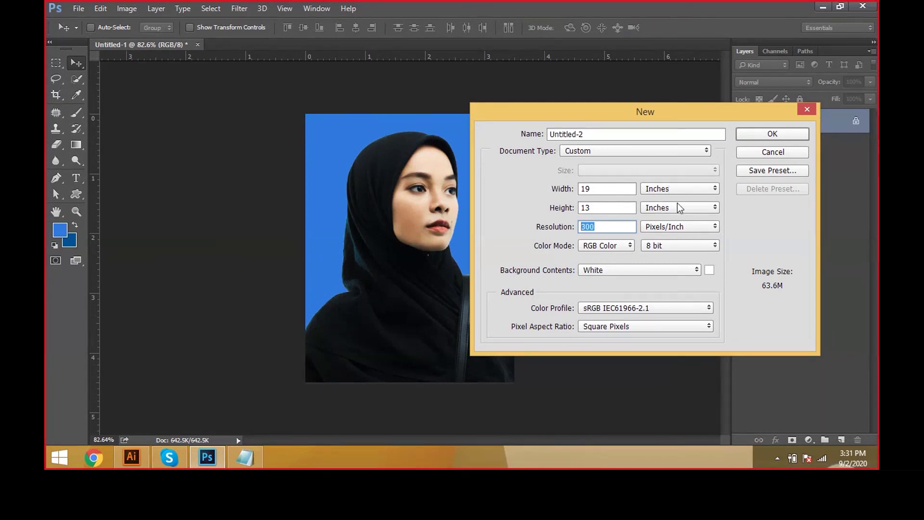
click(798, 134)
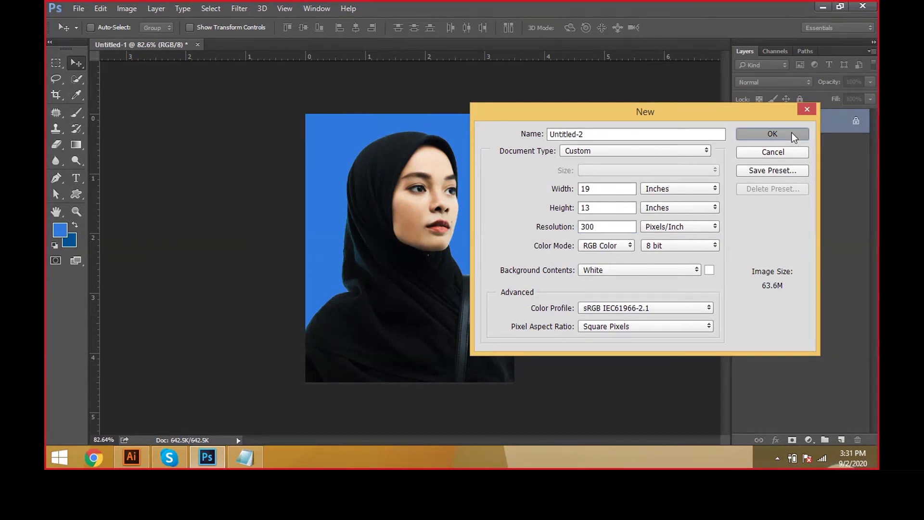
- Copy the passport photo from Untitled-1 into the new 19 × 13 inch sheet and place it near the sheet's upper-left corner
click(111, 44)
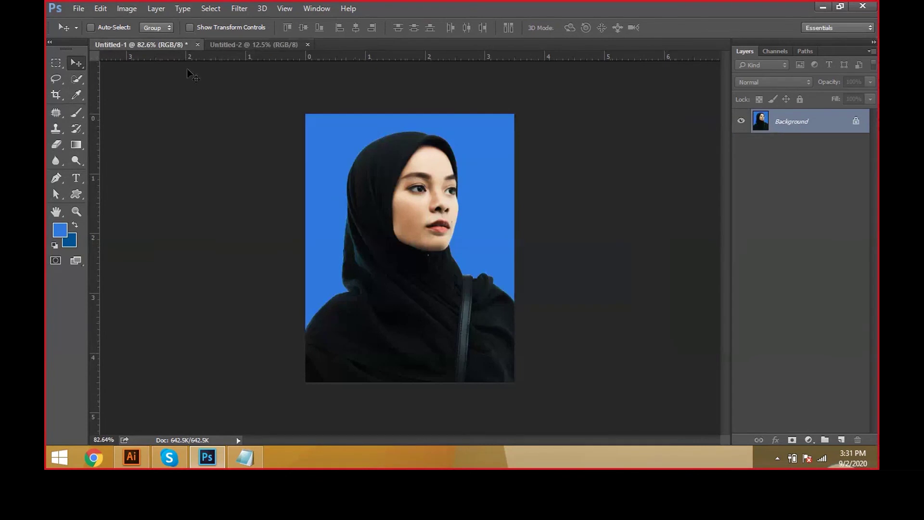
drag(412, 197, 230, 118)
mouse_move(320, 192)
mouse_down()
mouse_move(332, 190)
mouse_move(323, 188)
mouse_up()
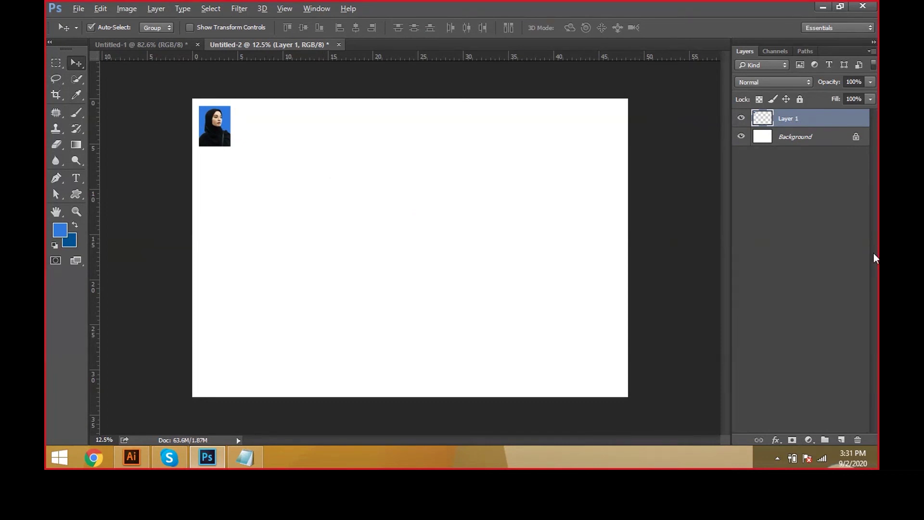
- Transform-duplicate the photo beside itself with a narrow gap, and repeat the transform until the row holds twelve photos
key(ctrl+alt+t)
drag(207, 137, 244, 138)
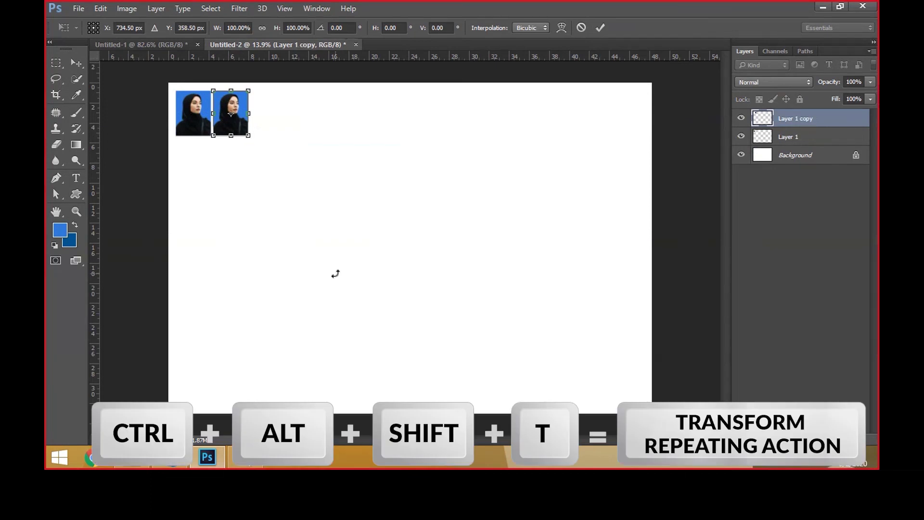
key(Return)
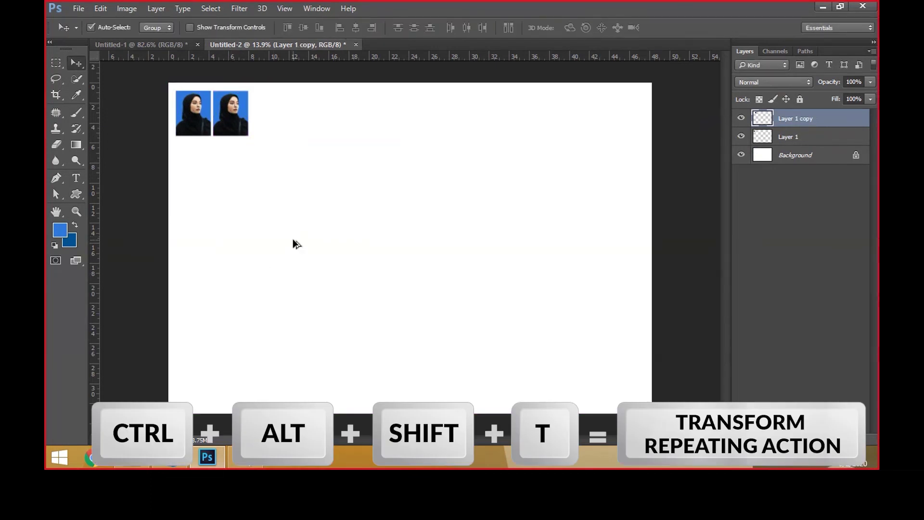
key(ctrl+alt+shift+t)
key(ctrl+alt+shift+t)
key(ctrl+alt+shift+t)
key(ctrl+alt+shift+t)
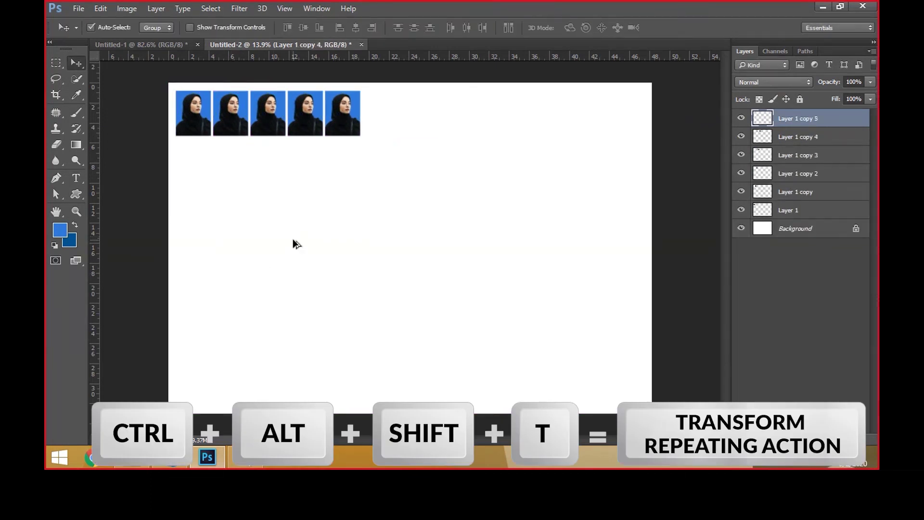
key(ctrl+alt+shift+t)
key(ctrl+alt+shift+t)
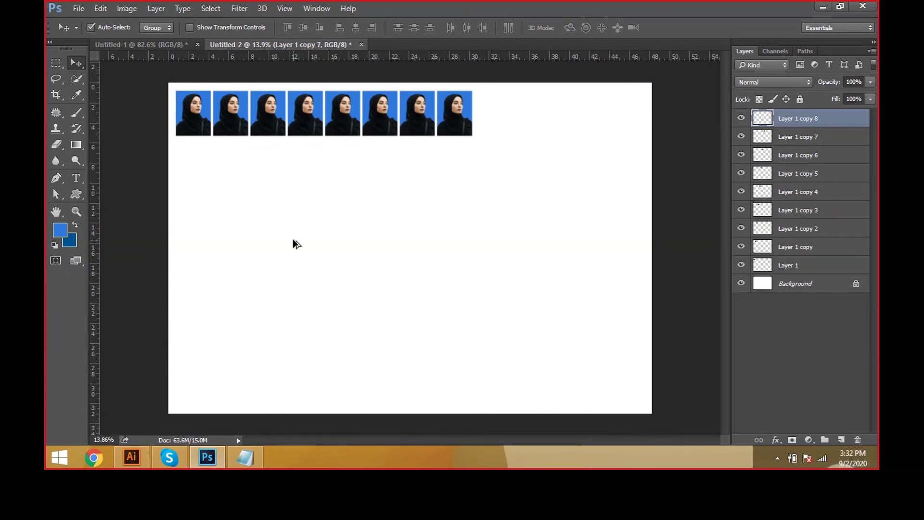
key(ctrl+alt+shift+t)
key(ctrl+alt+shift+t)
key(ctrl+alt+shift+t)
key(ctrl+alt+shift+t)
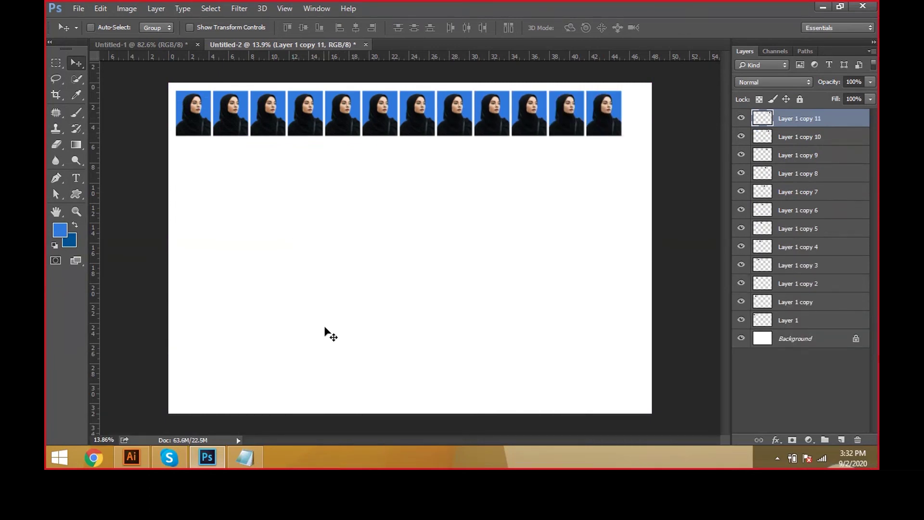
- Select all twelve photo layers, from Layer 1 to Layer 1 copy 11, and merge them into one layer
click(811, 320)
click(809, 302)
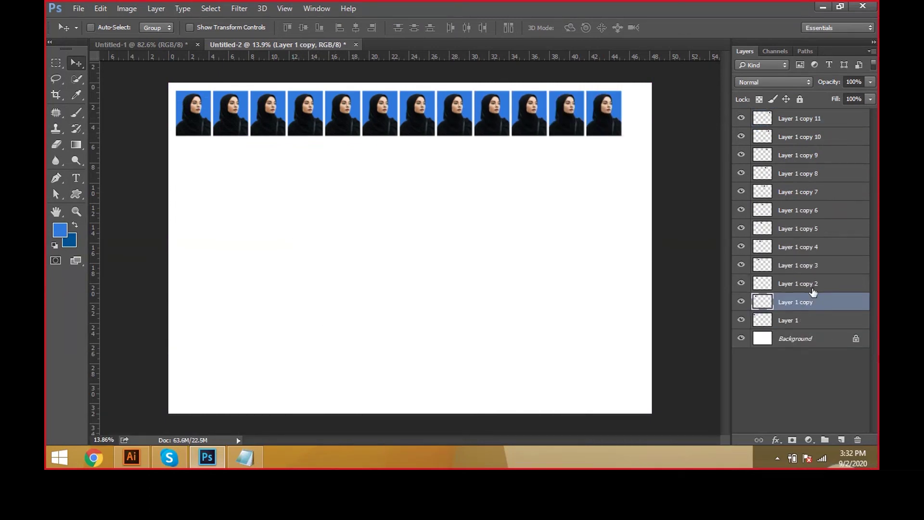
click(812, 284)
click(812, 270)
click(815, 247)
click(819, 229)
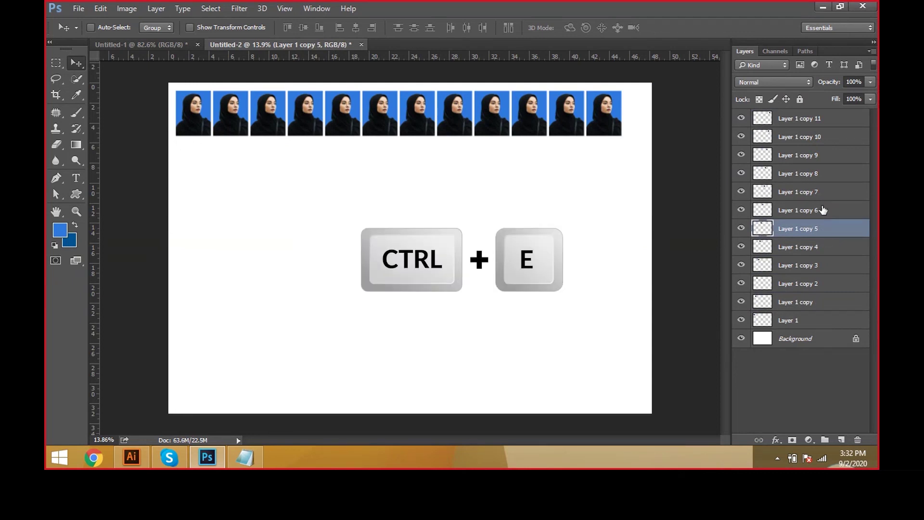
click(811, 118)
shift+click(811, 321)
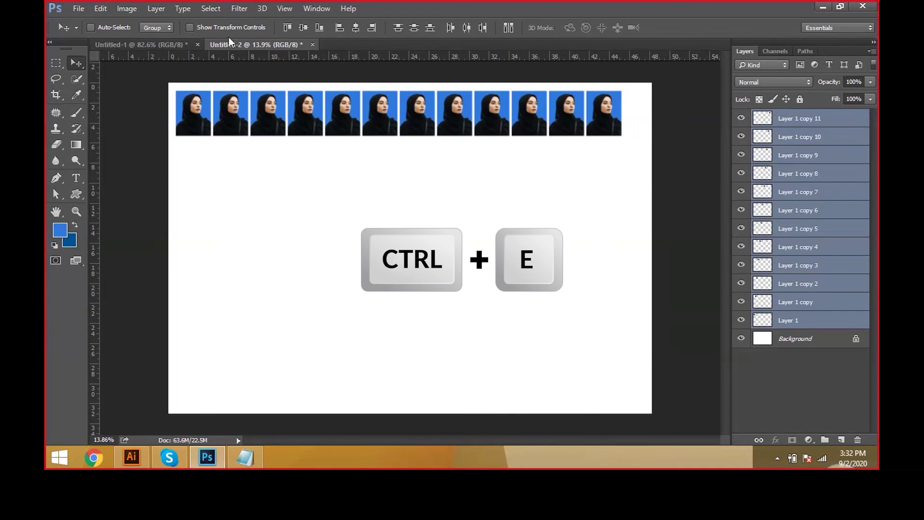
click(156, 8)
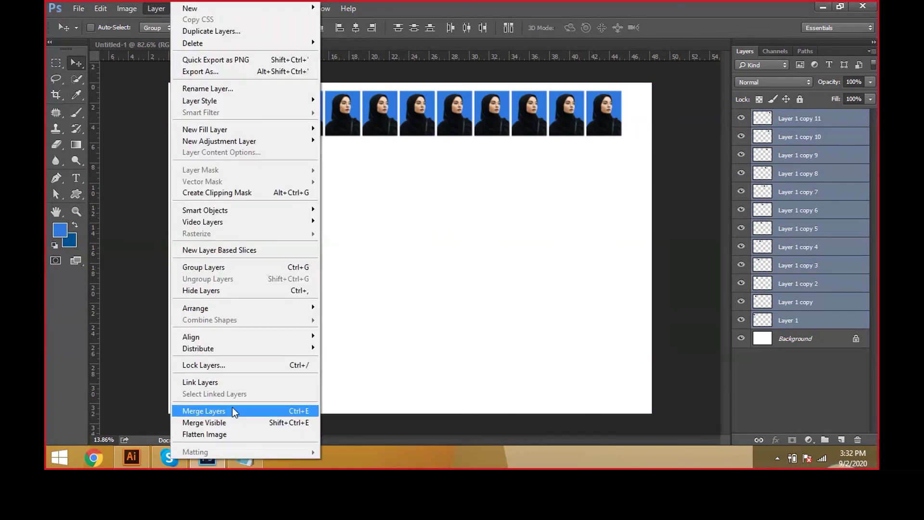
click(262, 411)
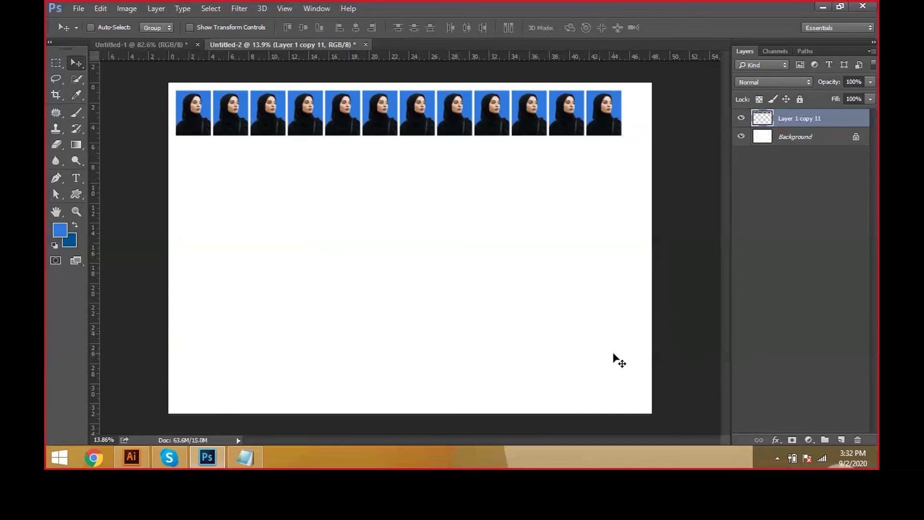
- Transform-duplicate the merged row of twelve photos directly below itself, leaving a narrow gap between the two rows
key(ctrl)
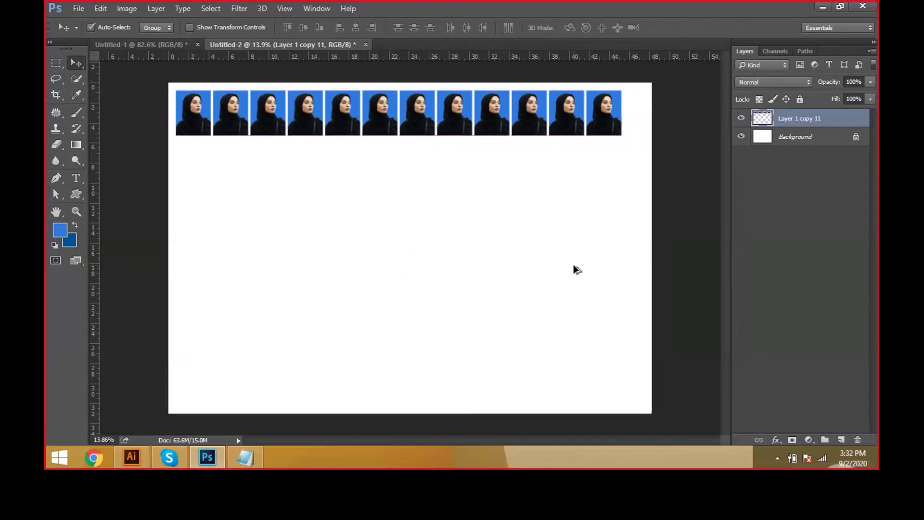
key(ctrl+t)
drag(547, 116, 546, 156)
key(Down)
key(Down)
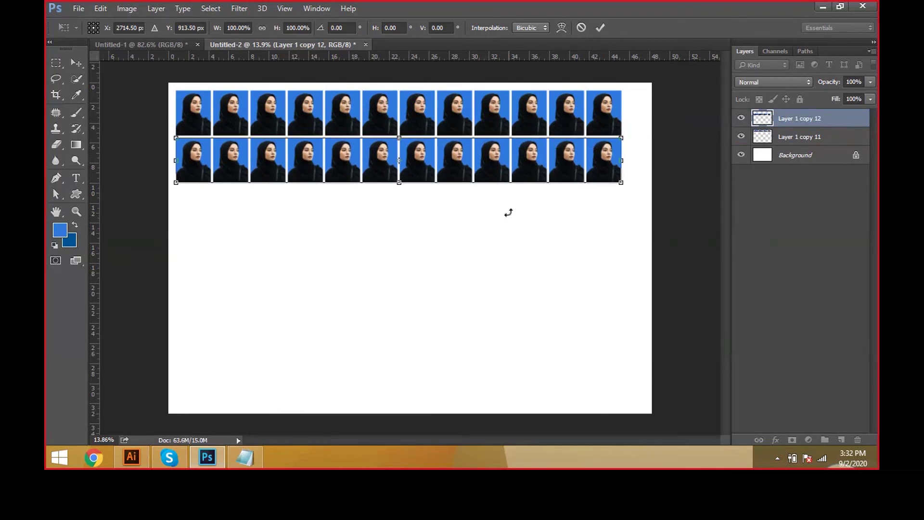
scroll(345, 137, up, 3)
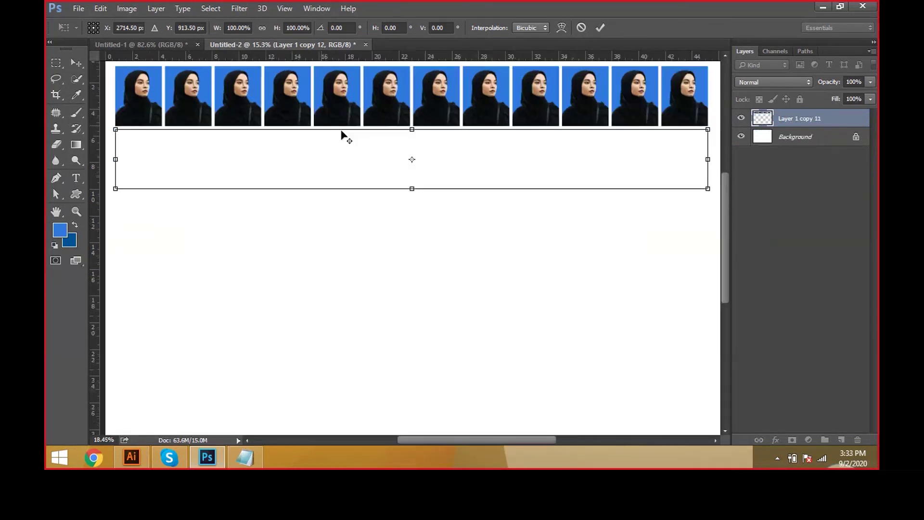
scroll(345, 136, up, 2)
scroll(335, 195, down, 1)
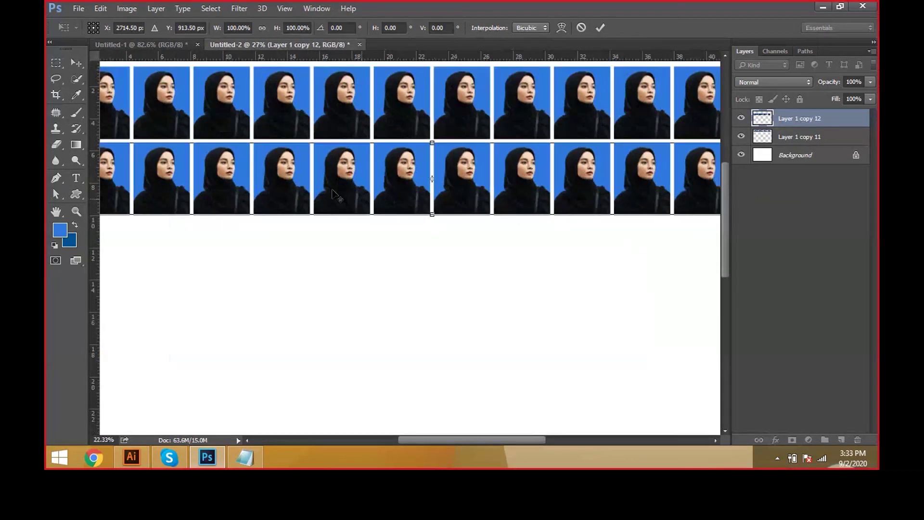
scroll(332, 194, down, 2)
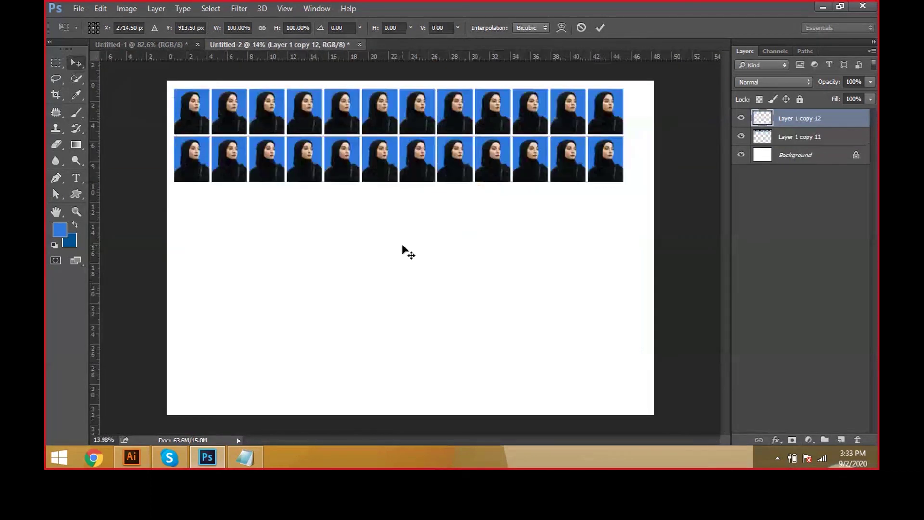
key(Return)
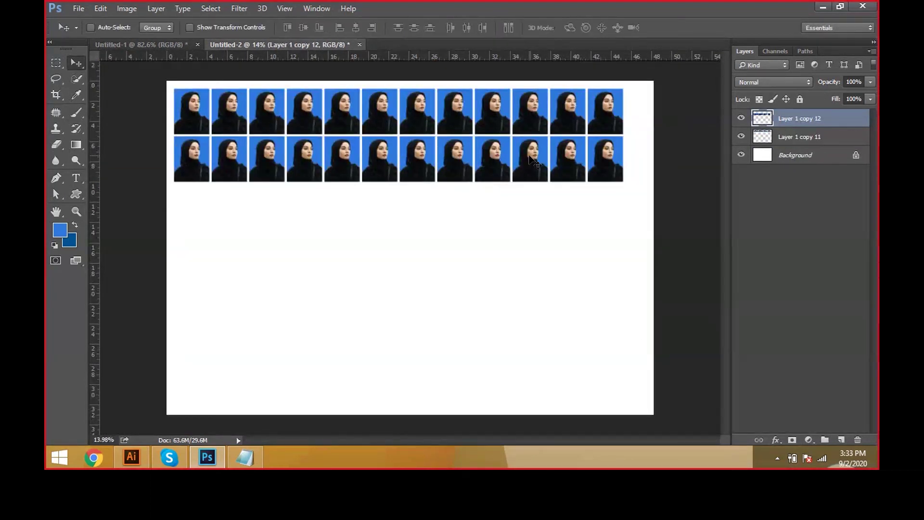
- Repeat the row's duplicating transform four times down the sheet to make six rows of photos
key(ctrl)
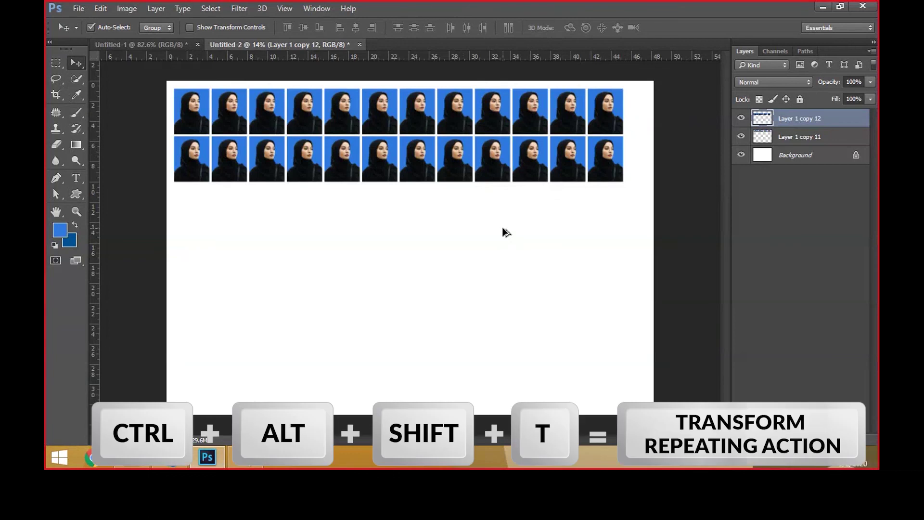
key(ctrl+alt+shift+t)
key(ctrl+alt+shift+t)
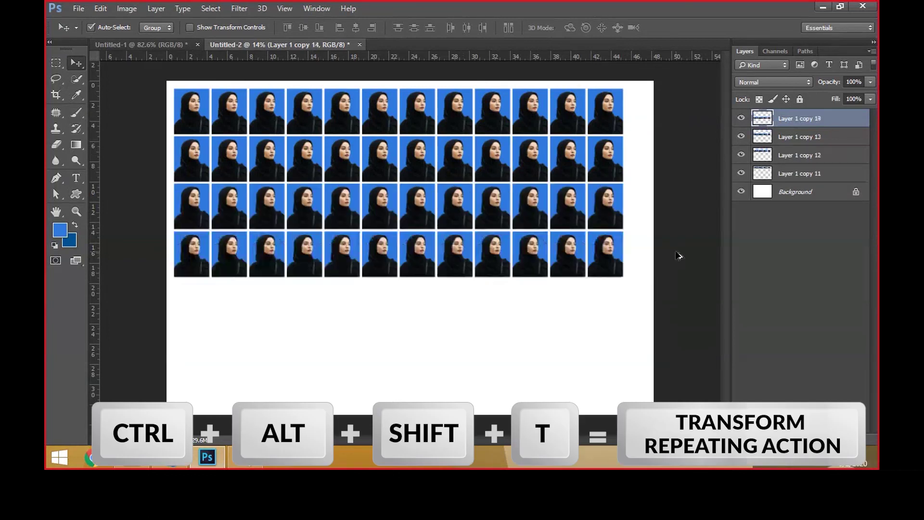
key(ctrl+alt+shift+t)
key(ctrl+alt+shift+t)
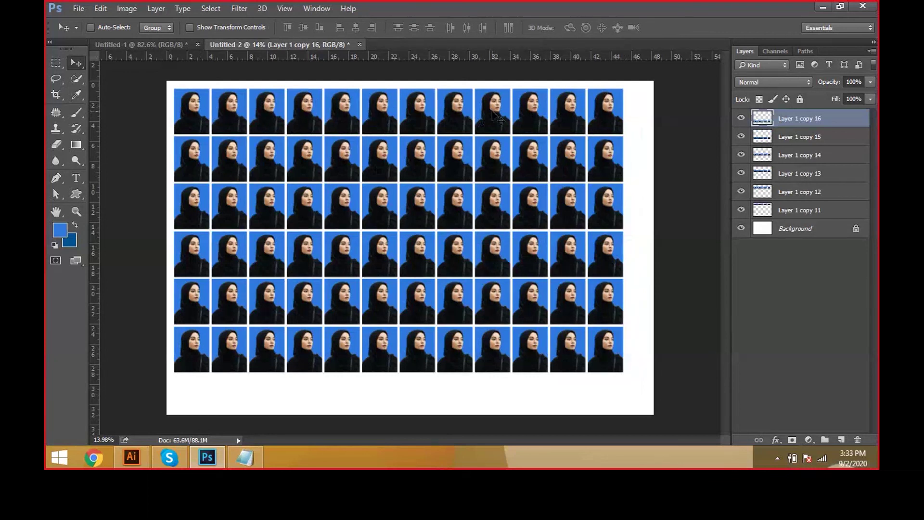
- Identify the fourth photo row's layer, Layer 1 copy 14, and desaturate it to black and white
shift+click(792, 211)
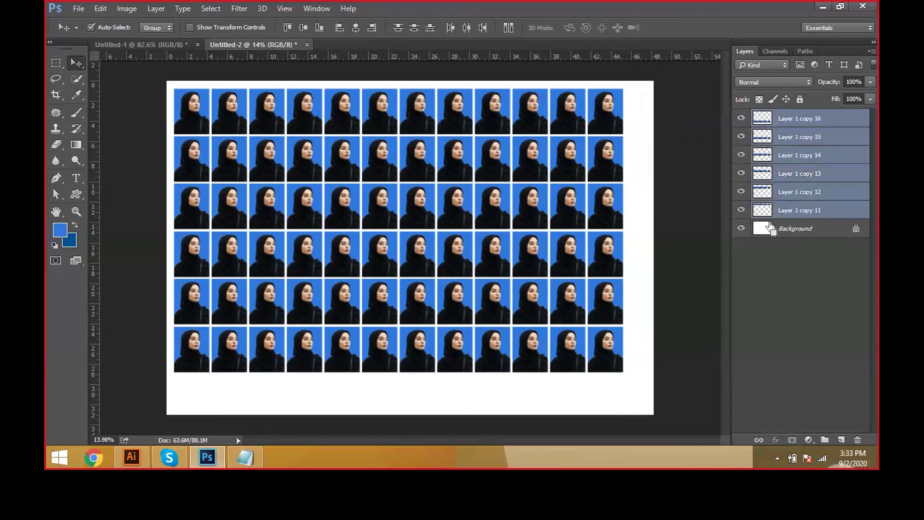
click(489, 289)
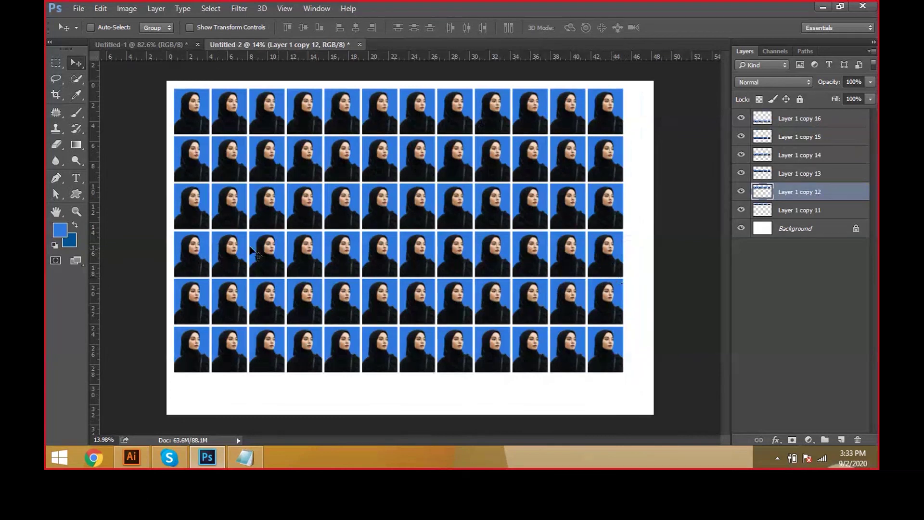
click(742, 155)
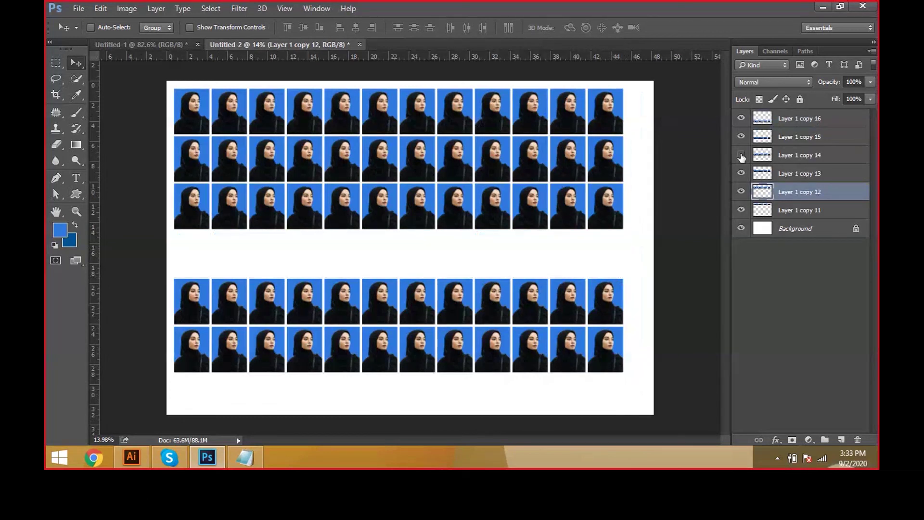
click(741, 155)
click(794, 155)
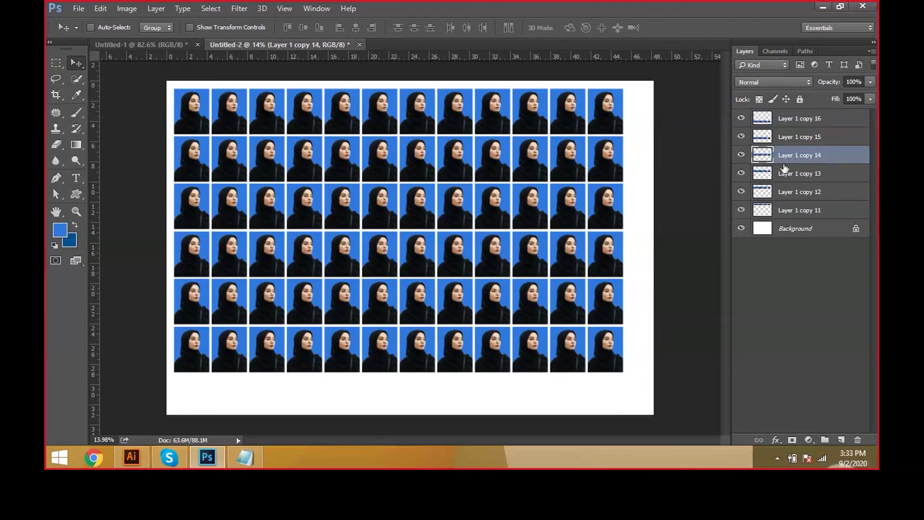
key(ctrl+shift+u)
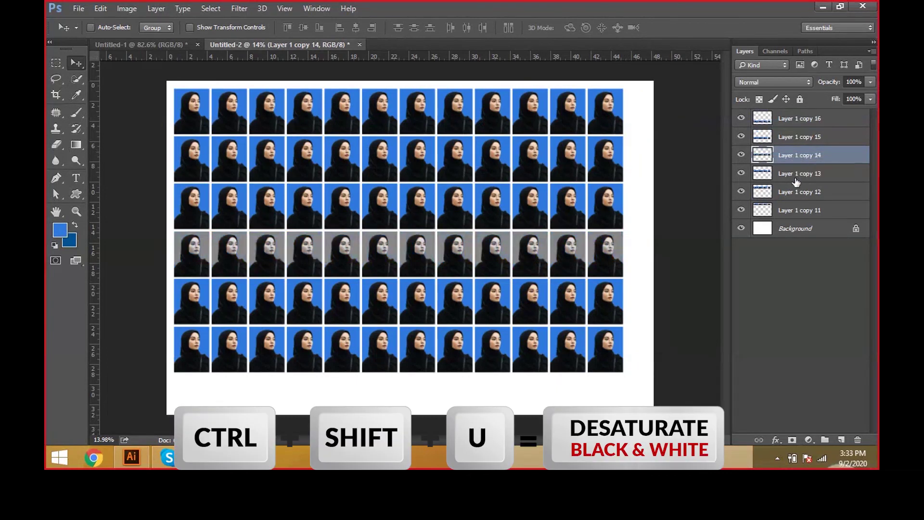
- Identify the third photo row's layer, Layer 1 copy 13, and desaturate it to black and white
click(797, 179)
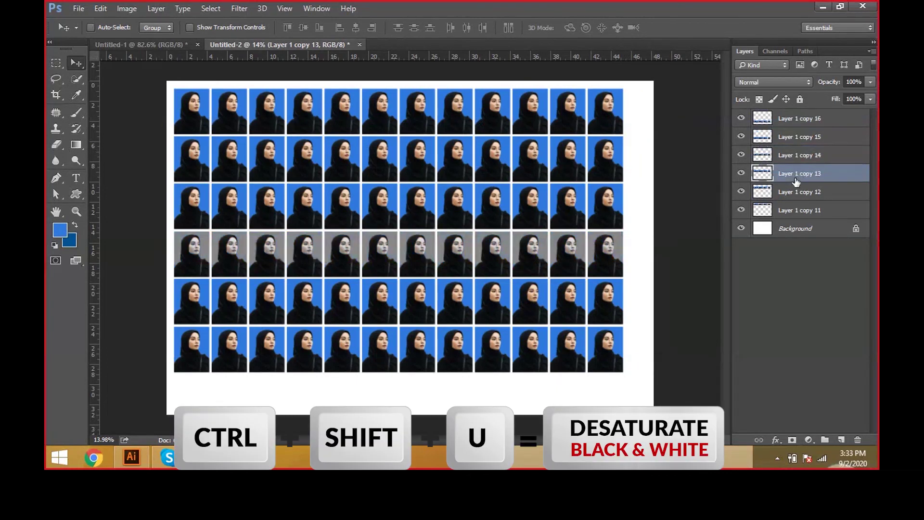
click(811, 141)
click(741, 137)
click(741, 137)
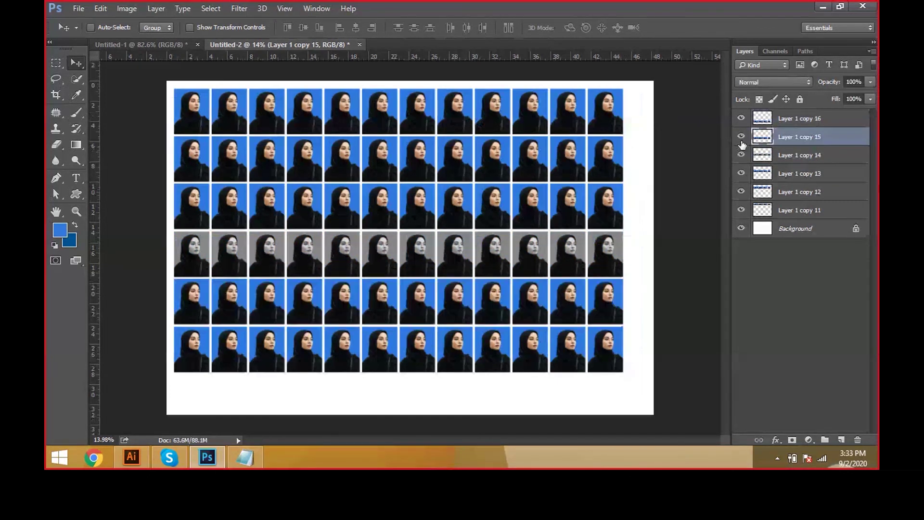
click(741, 173)
click(741, 173)
click(755, 173)
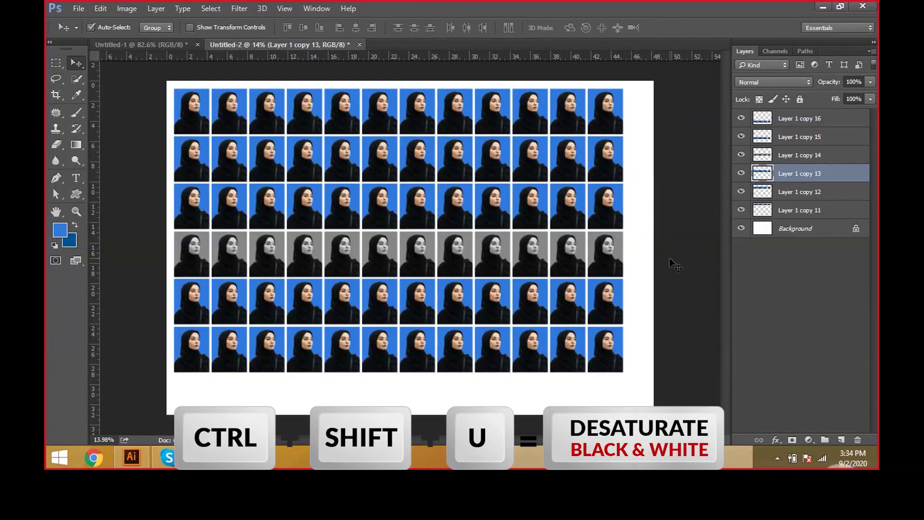
key(ctrl+shift+u)
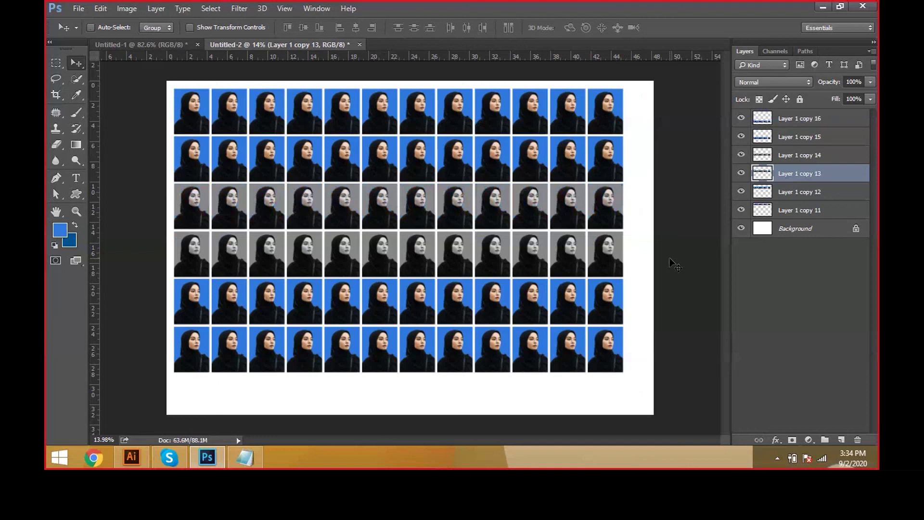
click(127, 8)
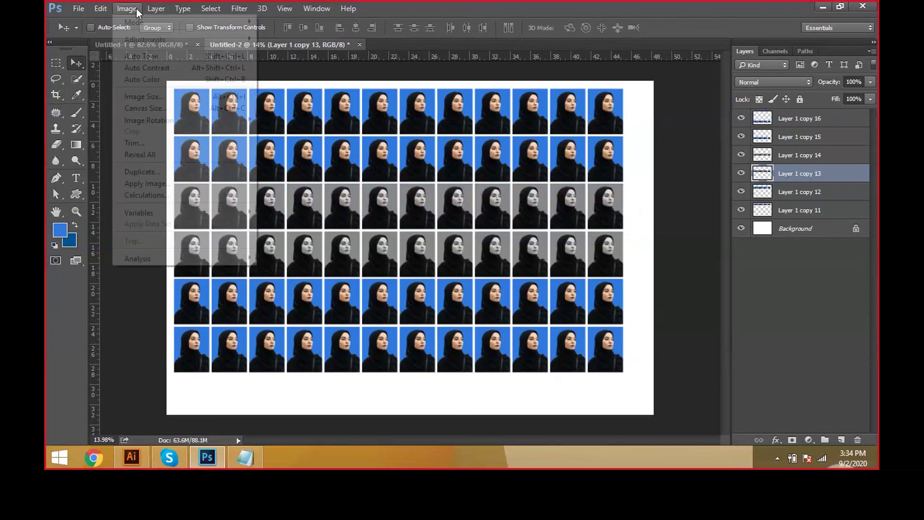
mouse_move(152, 43)
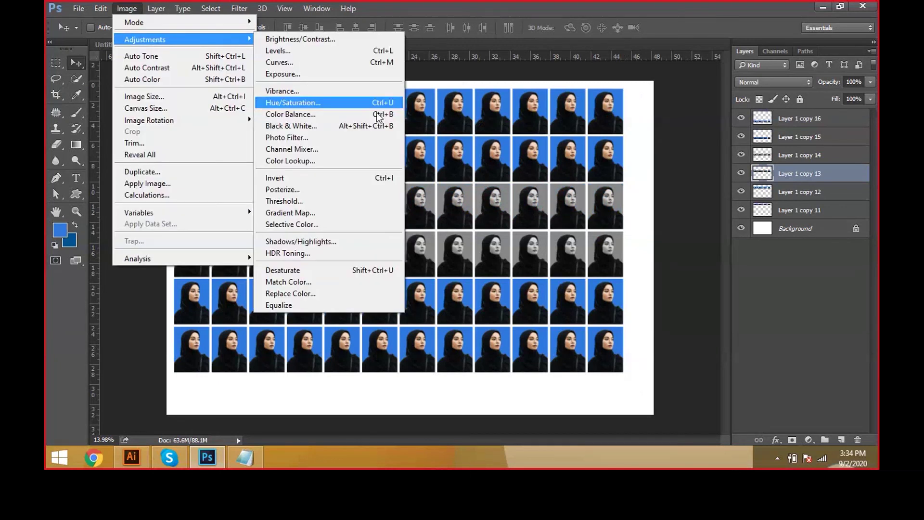
click(376, 272)
- Merge all six photo row layers into one and center the block vertically and horizontally on the sheet
key(ctrl+alt+a)
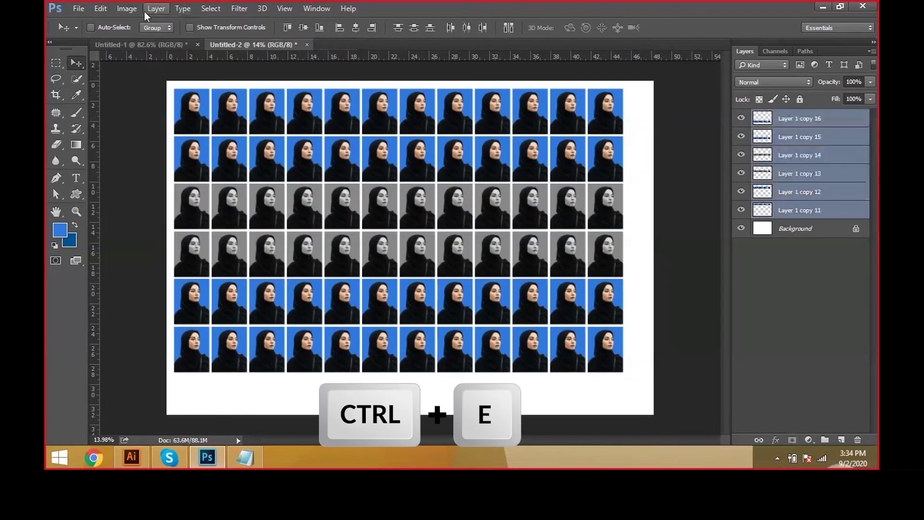
key(ctrl+e)
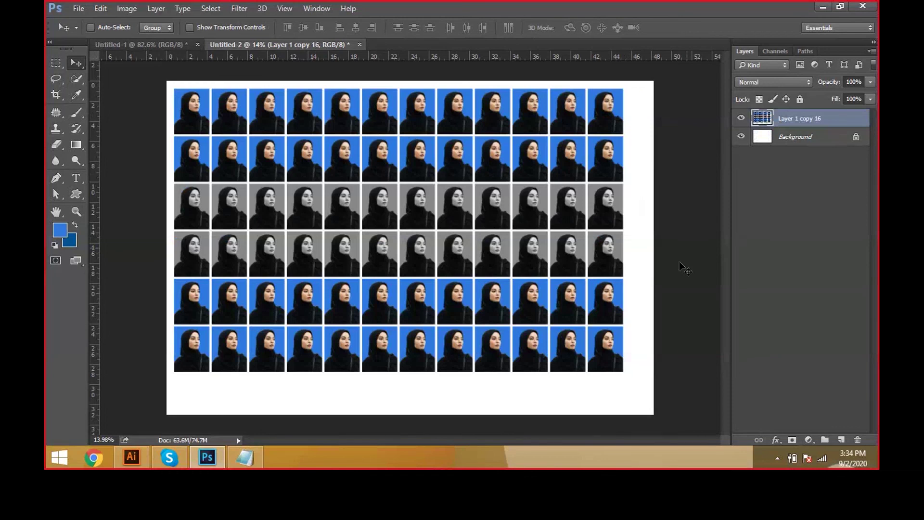
key(ctrl+a)
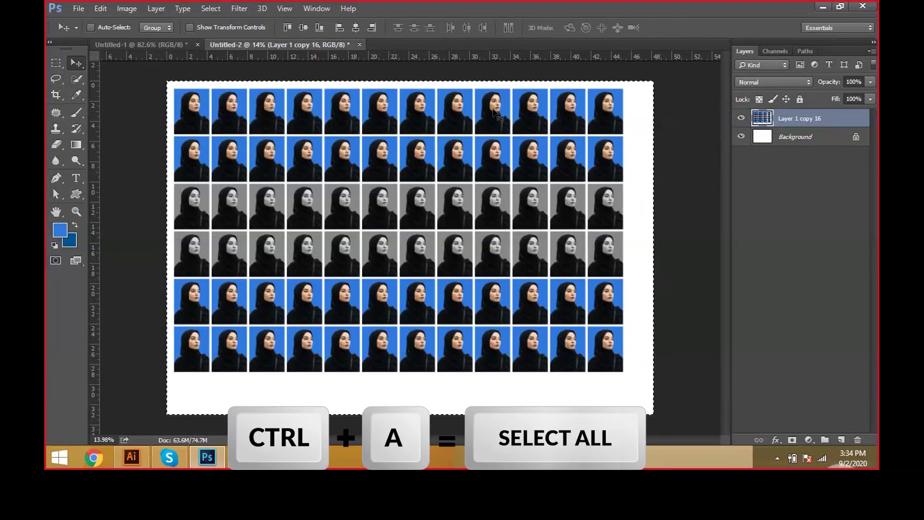
click(301, 28)
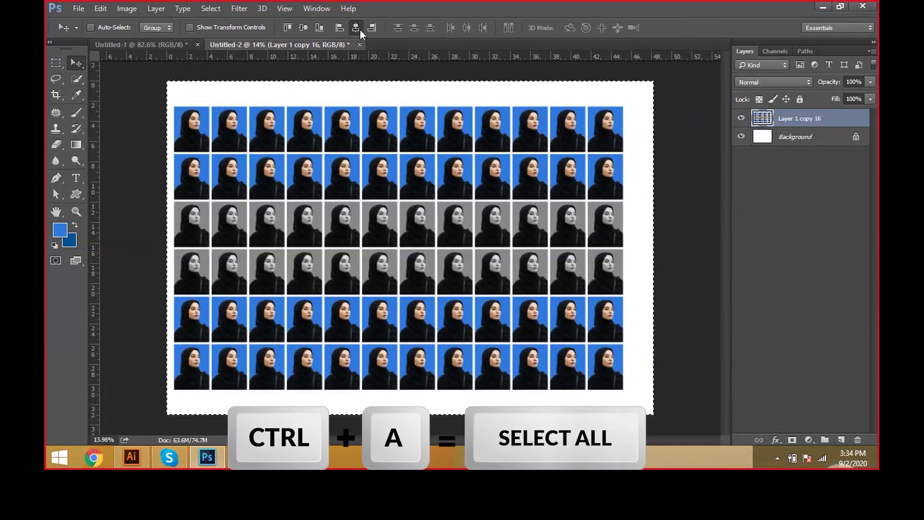
click(359, 29)
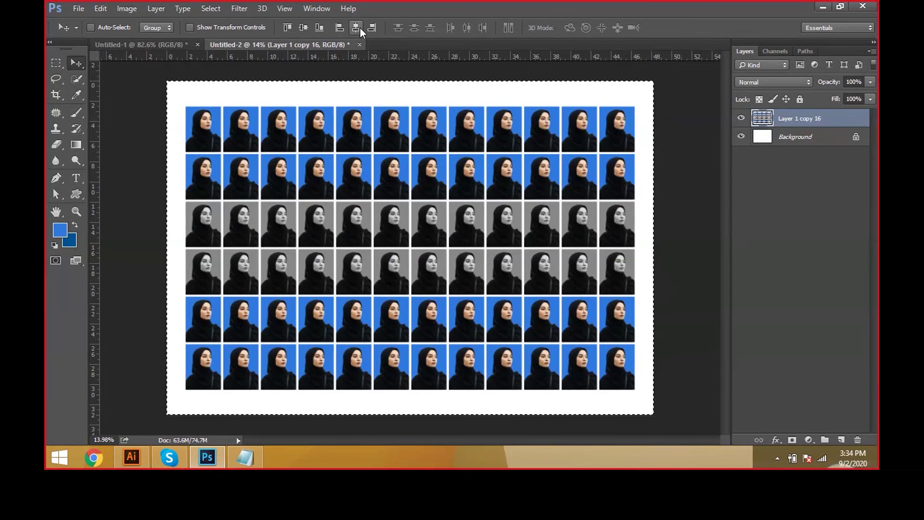
key(ctrl+d)
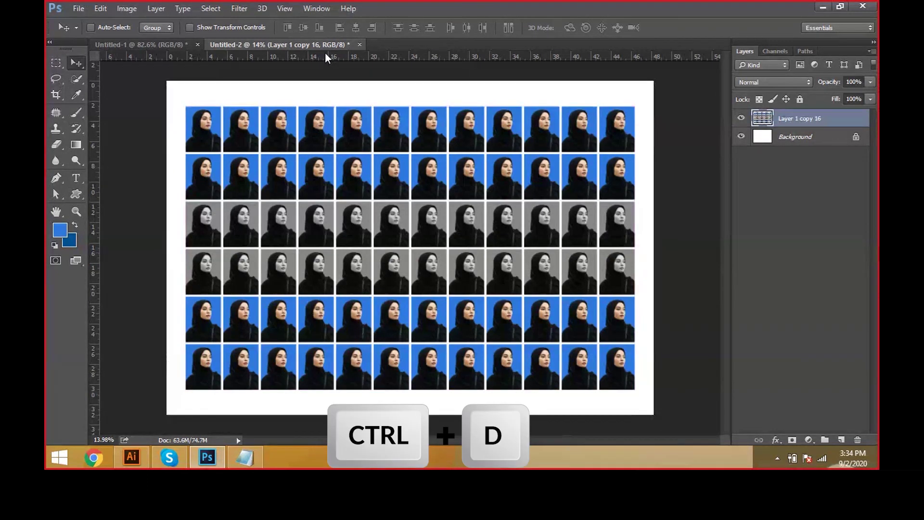
- Save the 19 × 13 inch sheet to the Desktop as a Photoshop PSD file named 72 PP
key(ctrl)
key(ctrl+s)
click(335, 175)
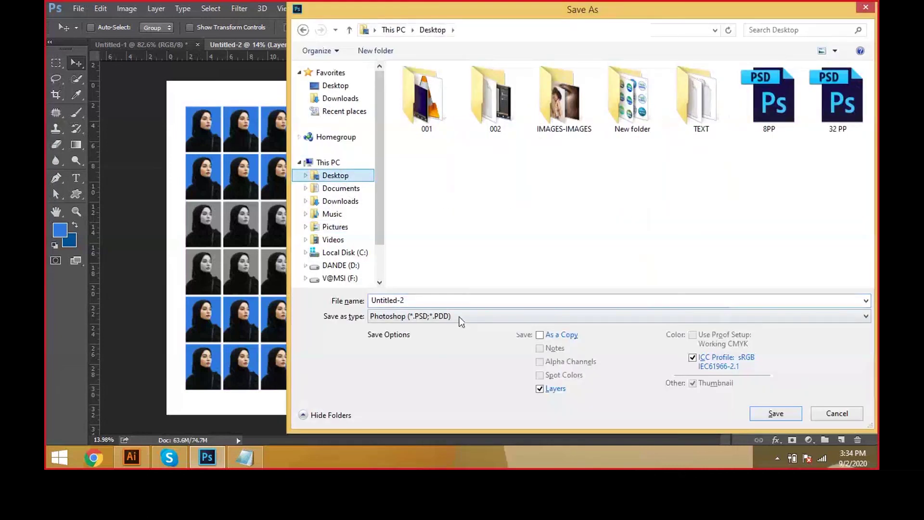
double_click(460, 301)
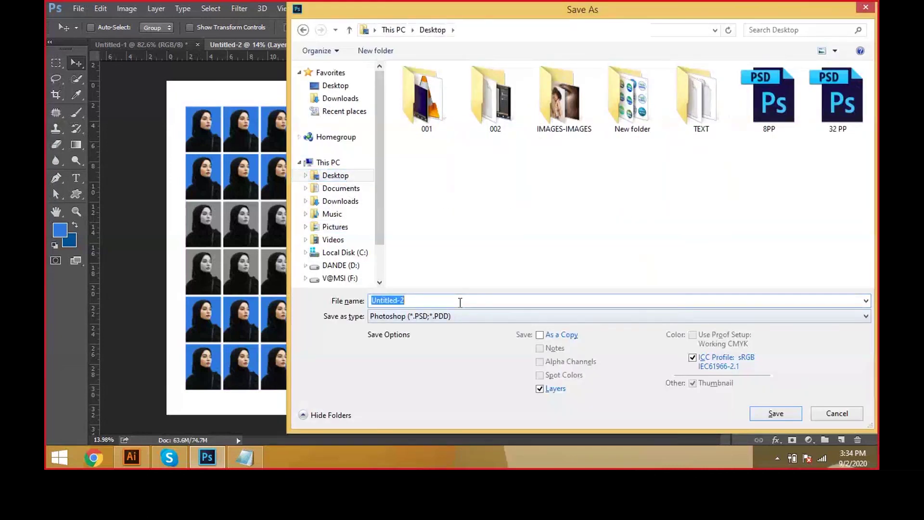
text(72 PP)
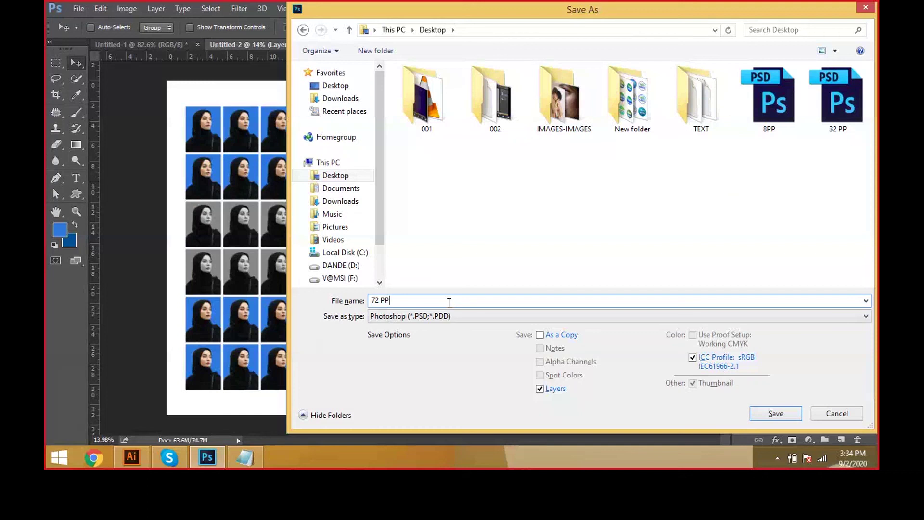
click(776, 416)
click(600, 136)
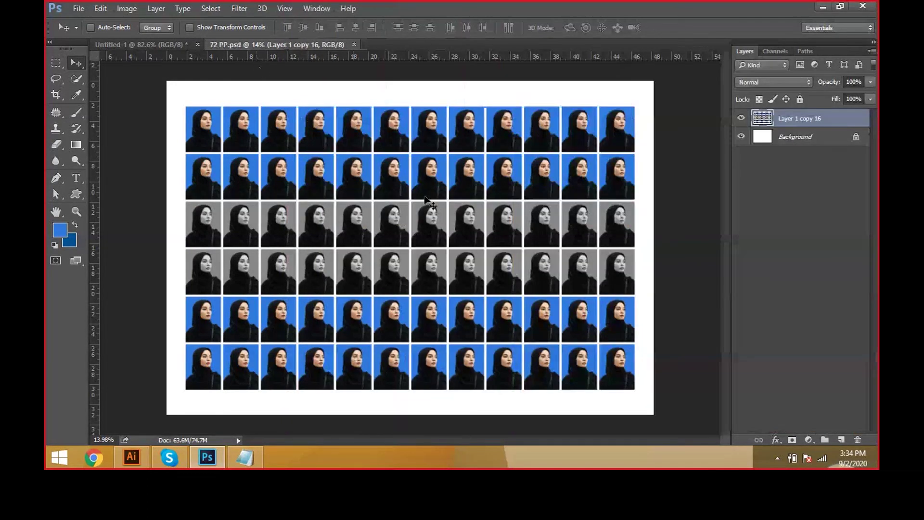
- Save a JPEG copy of the 72 PP sheet to the Desktop under the same name
click(83, 7)
click(137, 145)
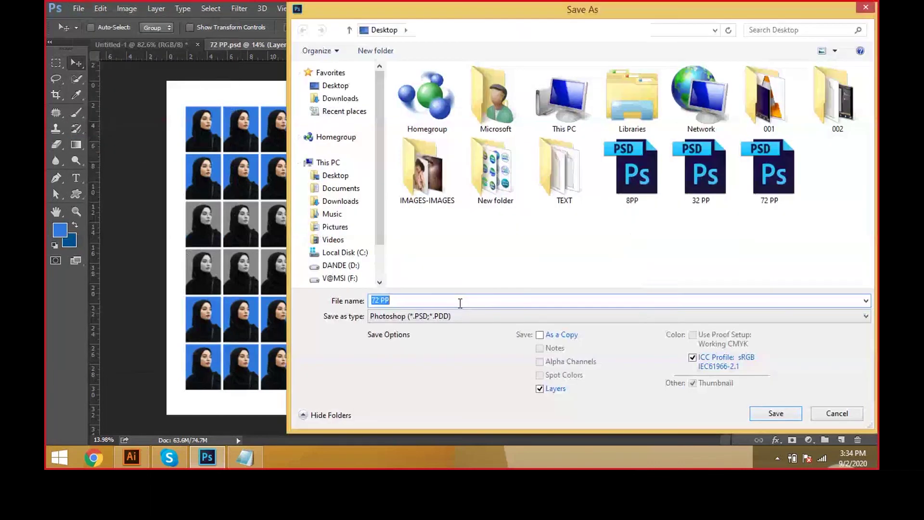
click(460, 317)
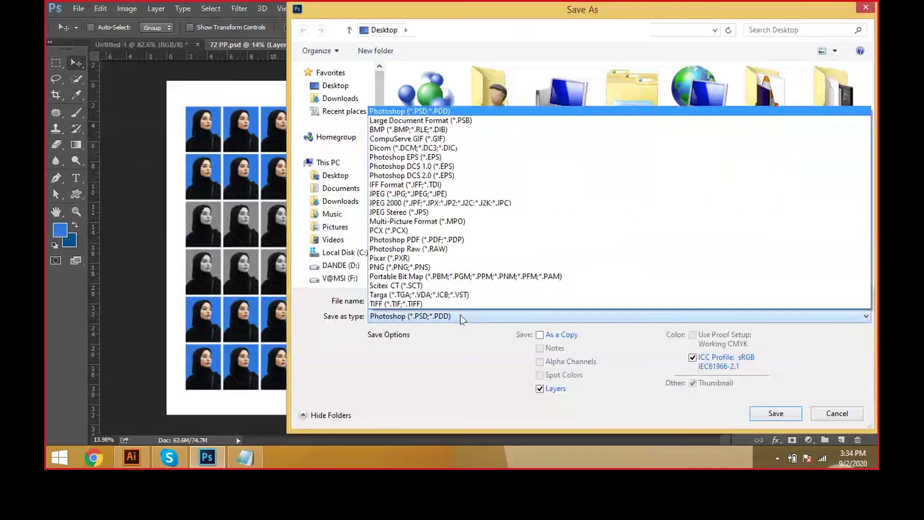
click(409, 194)
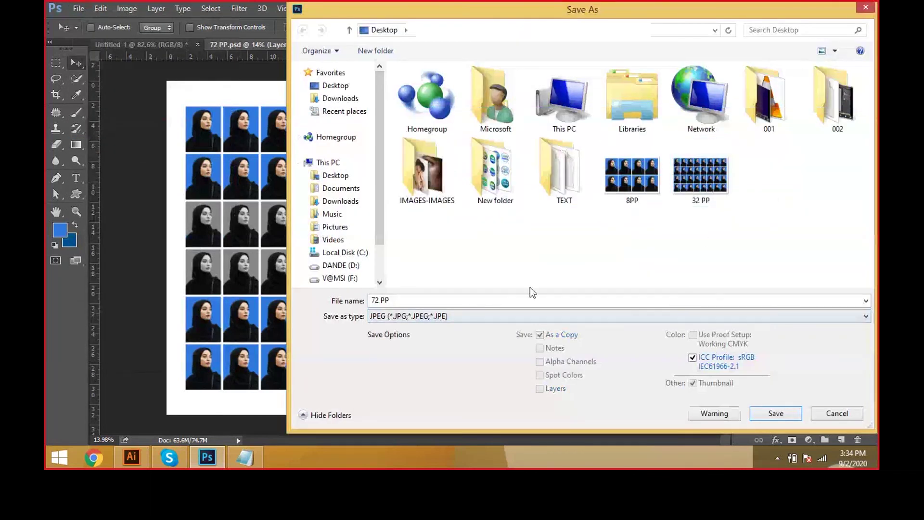
click(546, 316)
click(549, 316)
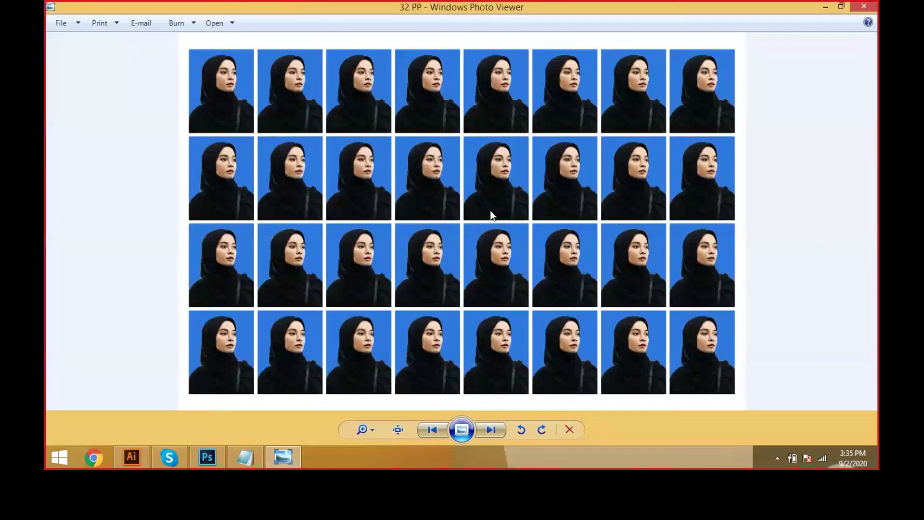
- View the exported 72 PP image in Windows Photo Viewer, close the viewer and switch back to Photoshop
key(Right)
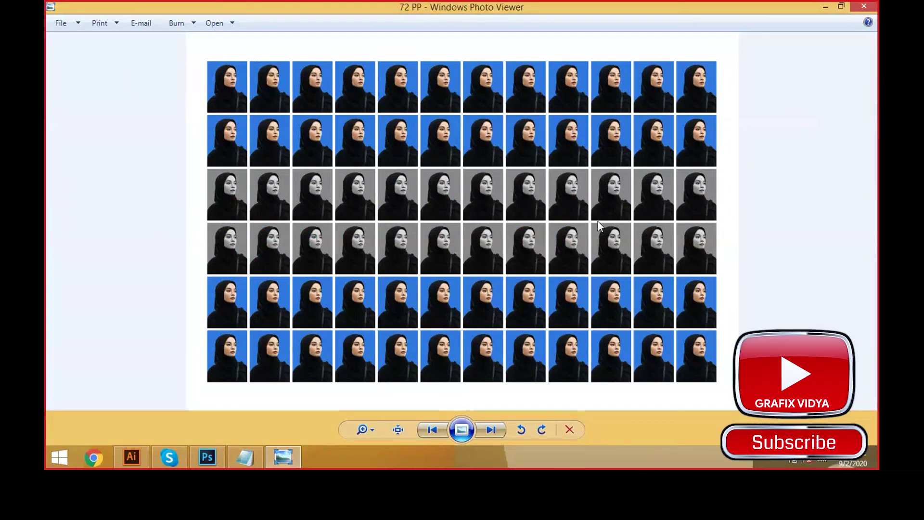
click(864, 6)
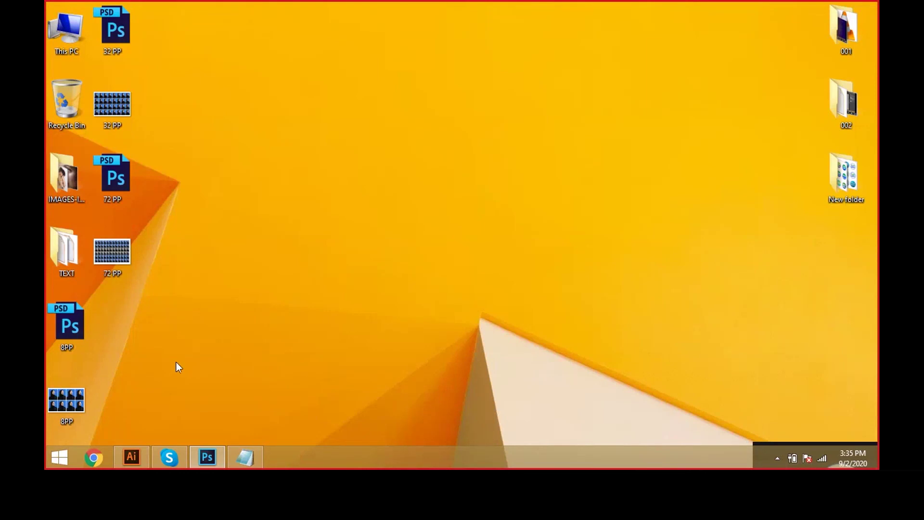
click(207, 458)
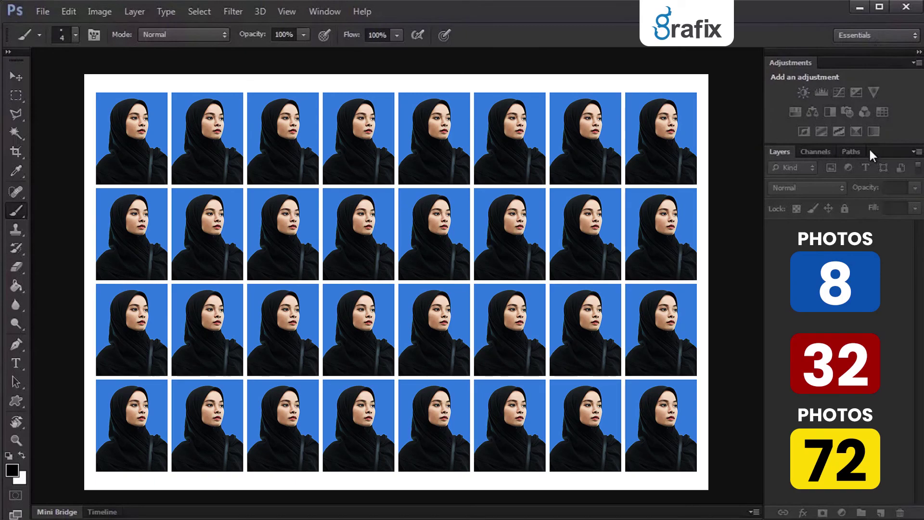